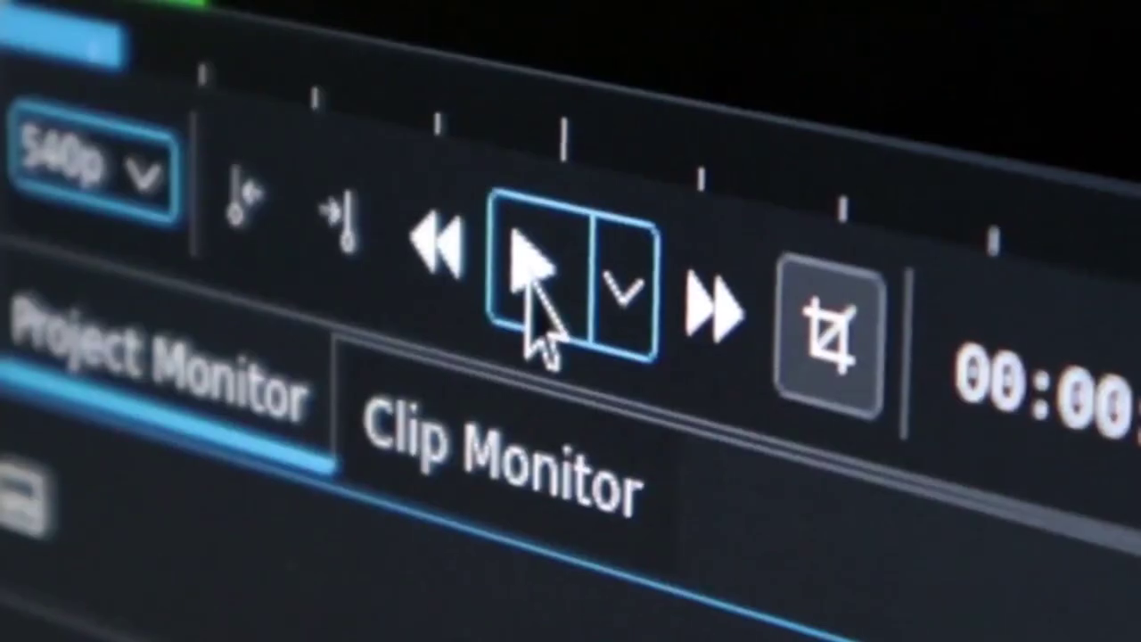
# Play the project preview in the Project Monitor.
pyautogui.click(526, 286)
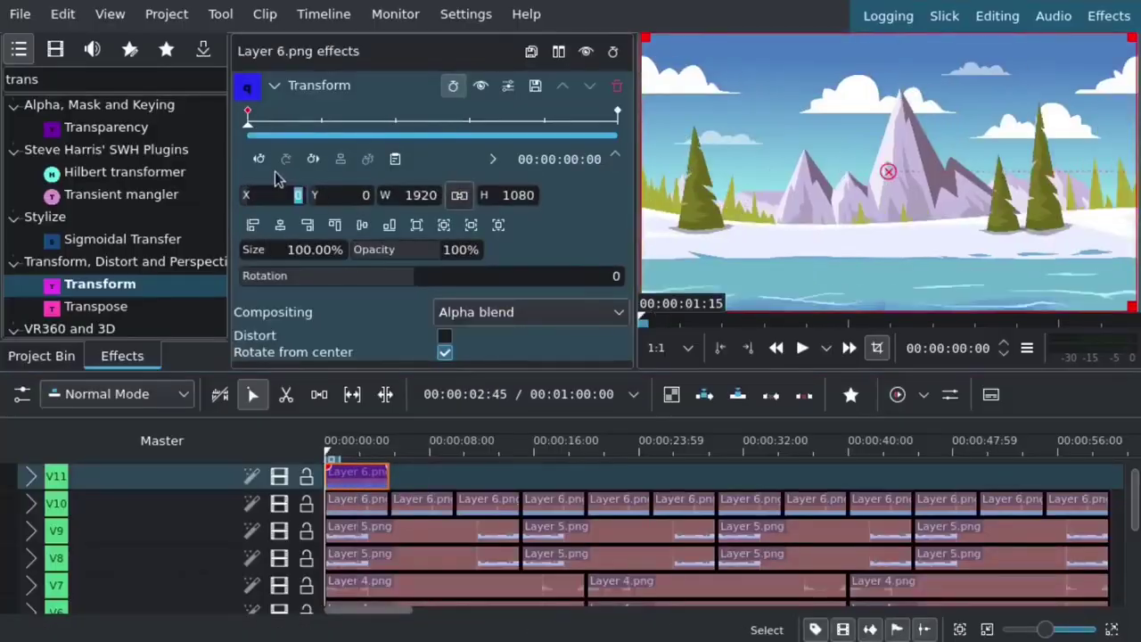
# Paste five copies of the Layer 6.png clip along track V11 and return the playhead to the timeline start.
pyautogui.hotkey('ctrl', 'v')
pyautogui.hotkey('ctrl', 'v')
pyautogui.hotkey('ctrl', 'v')
pyautogui.hotkey('ctrl', 'v')
pyautogui.hotkey('ctrl', 'v')
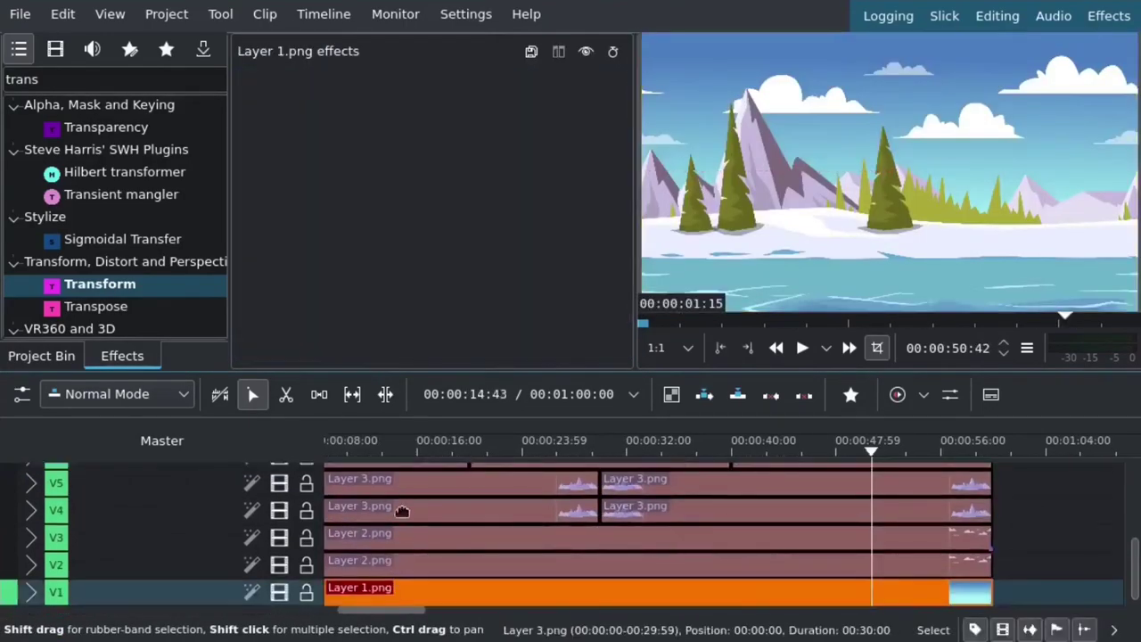
pyautogui.press('Home')
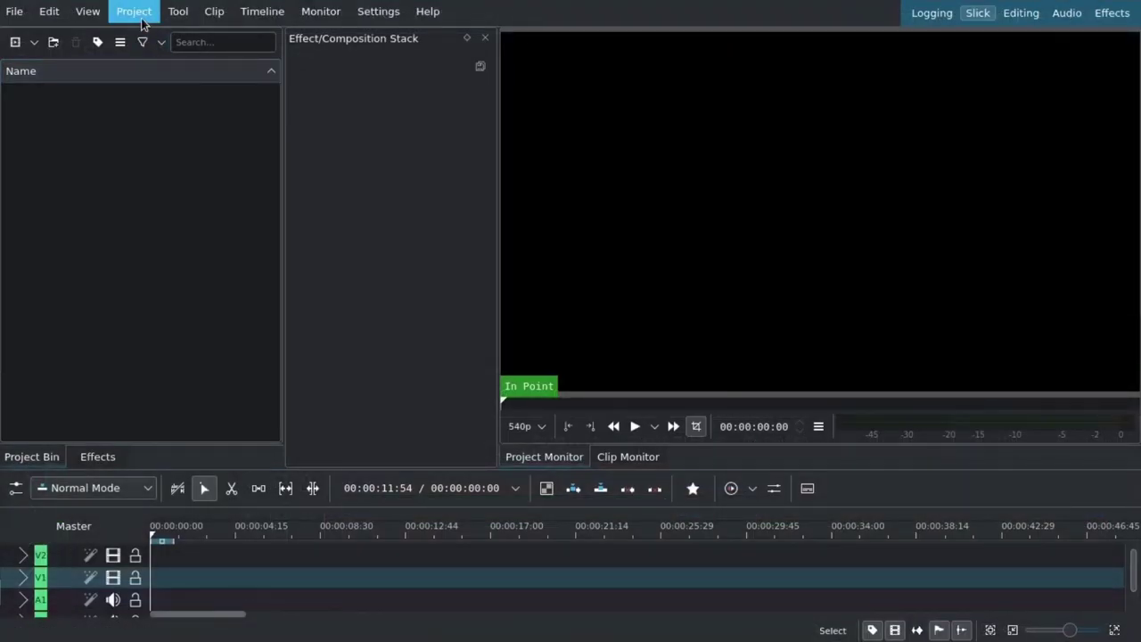
# Add a template title clip based on simple-scroll.kdenlivetitle with the text "Hello!".
pyautogui.click(134, 13)
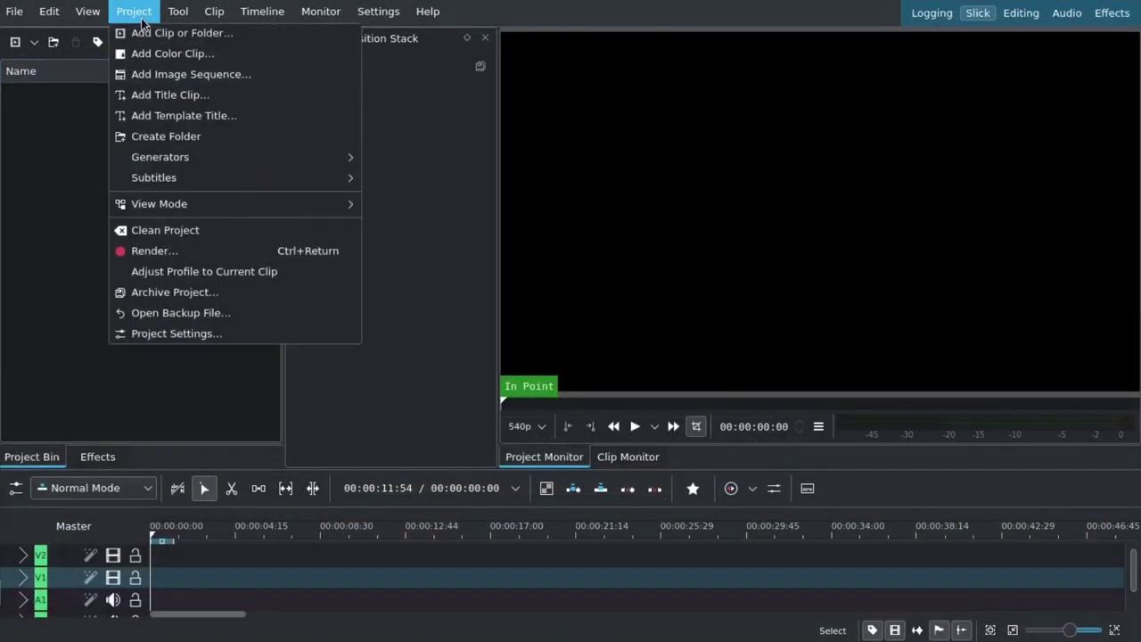
pyautogui.click(237, 121)
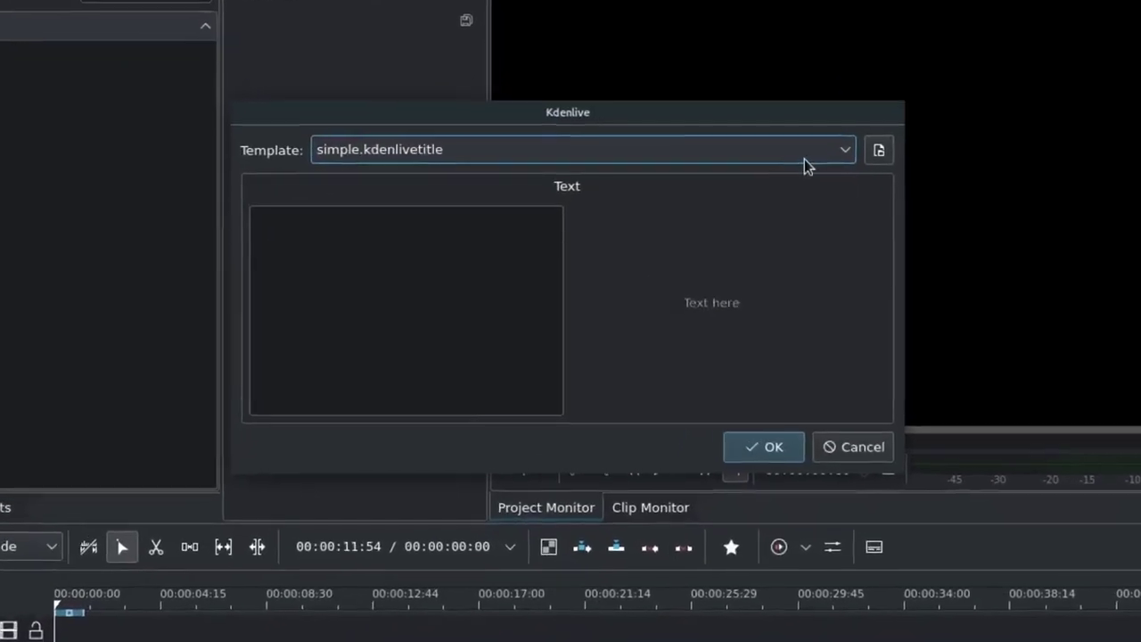
pyautogui.click(748, 174)
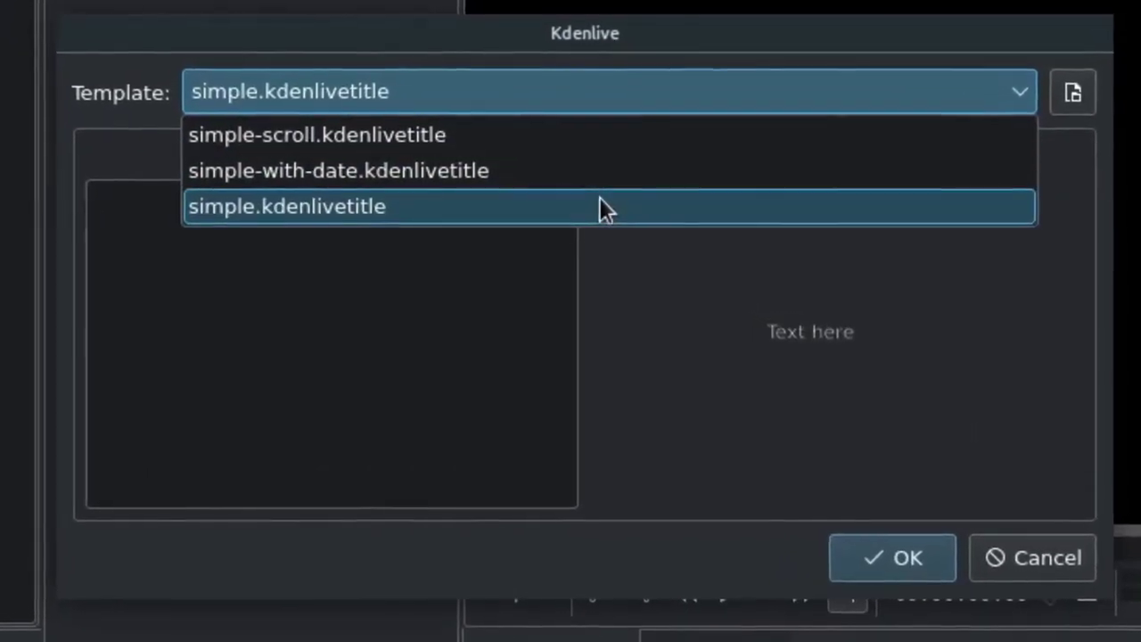
pyautogui.click(605, 139)
pyautogui.click(369, 241)
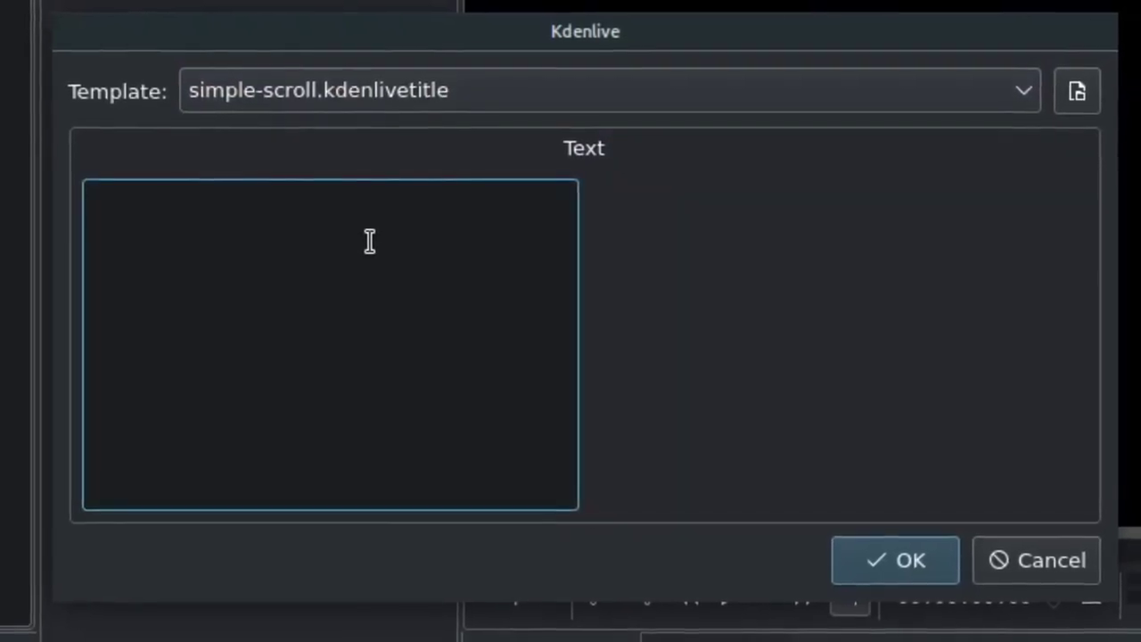
pyautogui.write('Hello!')
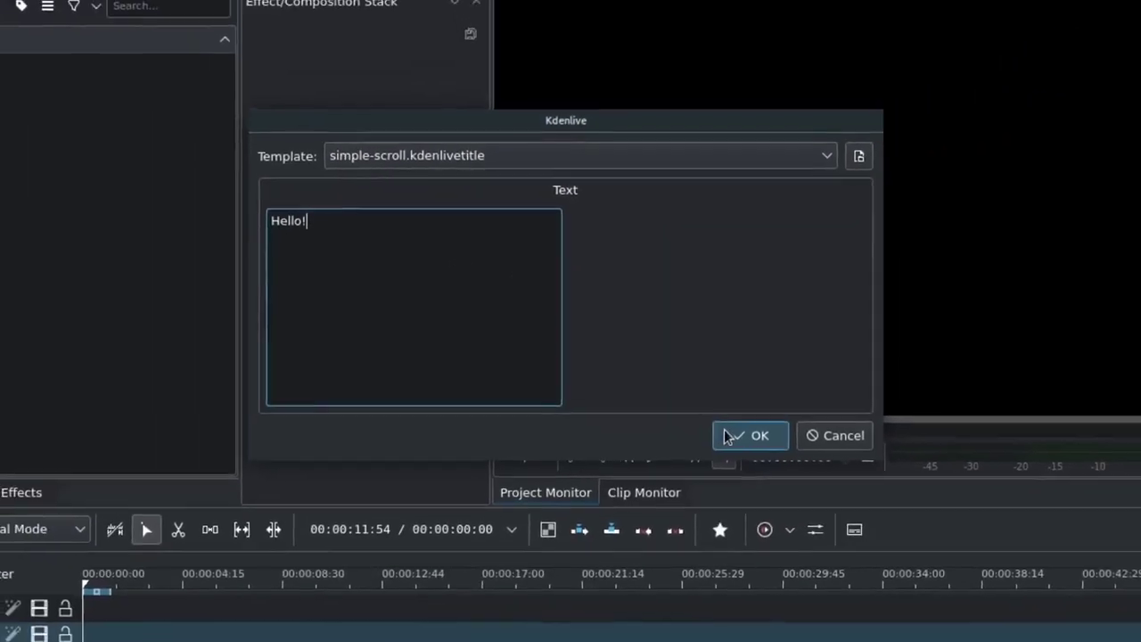
pyautogui.click(816, 510)
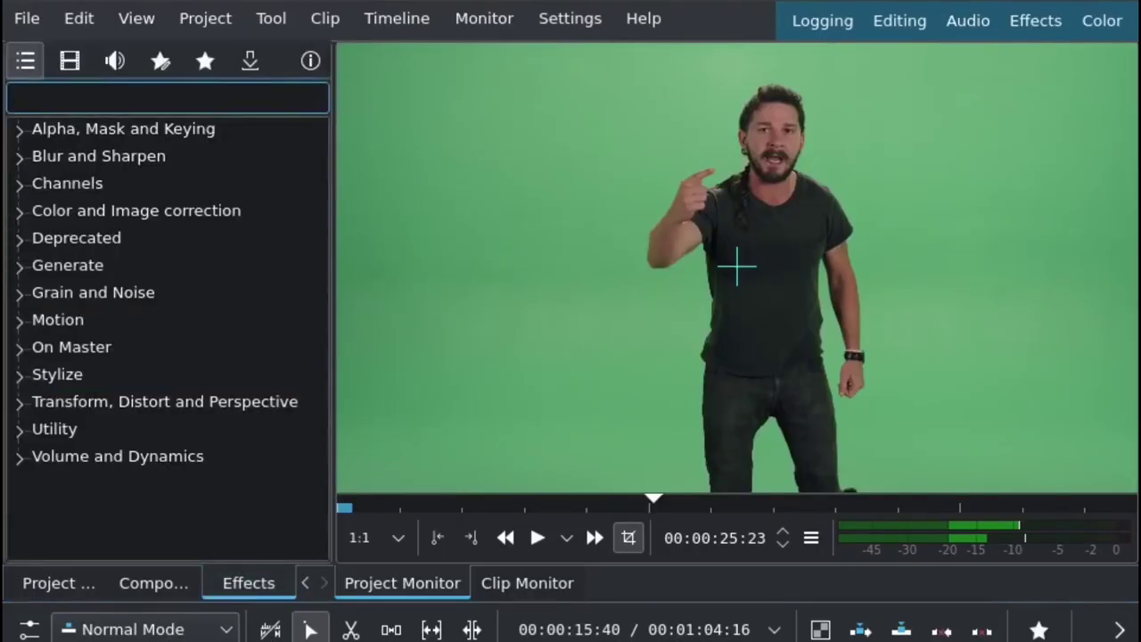
# Key out the clip's green backdrop with the chroma key effect, sampling its green and lowering the variance, and play from the start.
pyautogui.write('chroma')
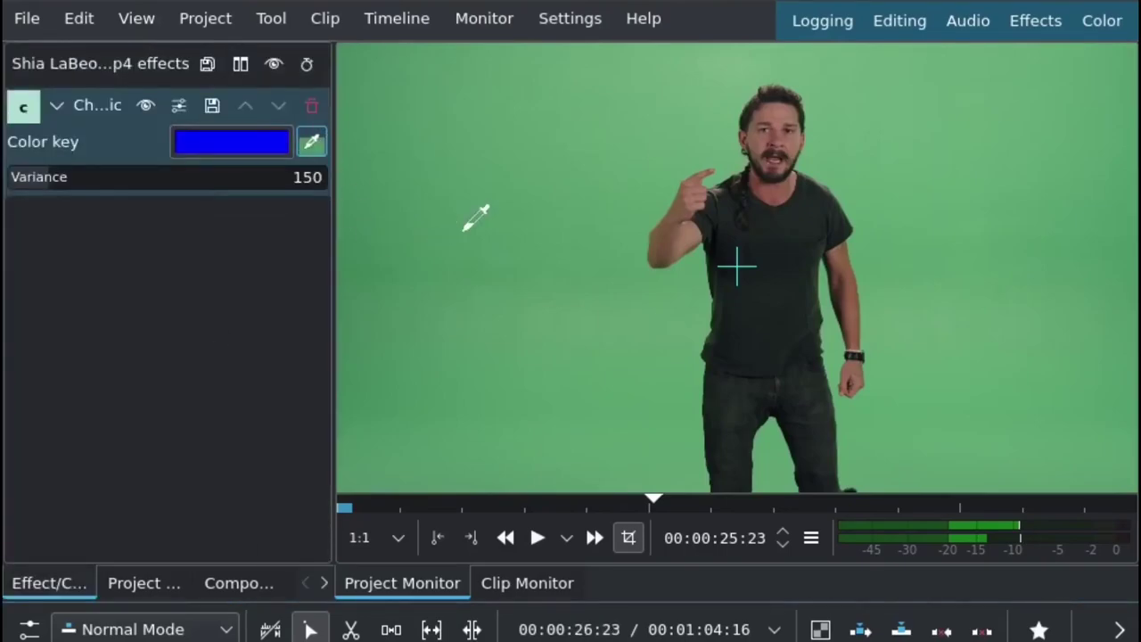
pyautogui.click(462, 229)
pyautogui.moveTo(31, 181); pyautogui.dragTo(20, 175)
pyautogui.press('Home')
pyautogui.press('space')
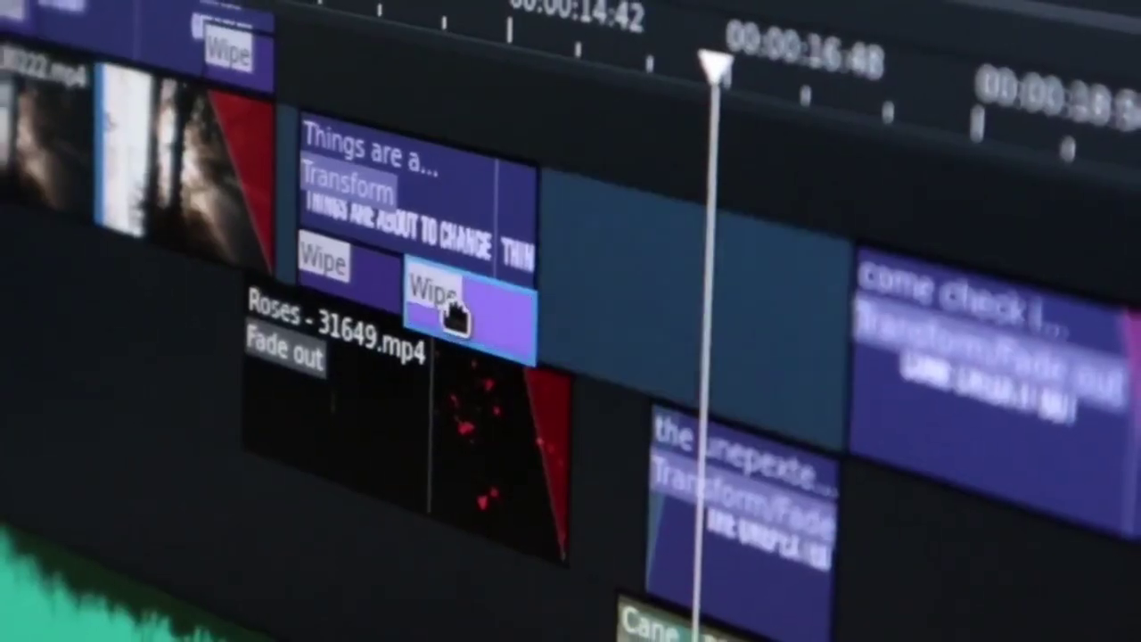
# Delete the Wipe composition at the end of the "Things are a..." title clip.
pyautogui.click(449, 301)
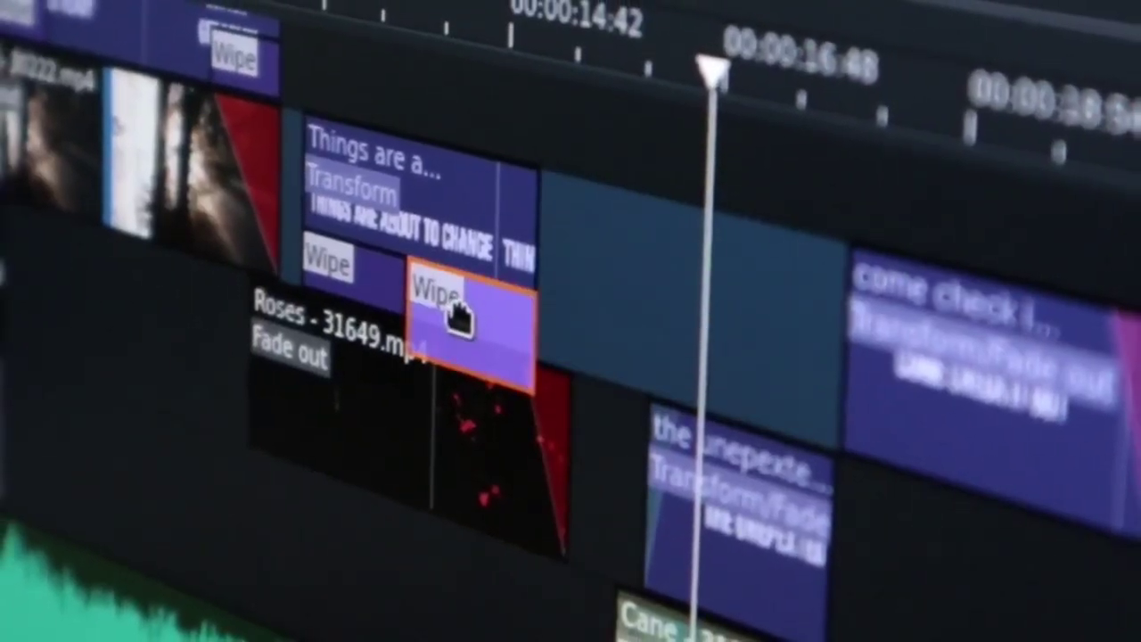
pyautogui.press('Delete')
# Give Roses - 31649.mp4 a longer fade-out and a short fade-in, and add a Wipe composition at its start.
pyautogui.moveTo(526, 370); pyautogui.dragTo(491, 359)
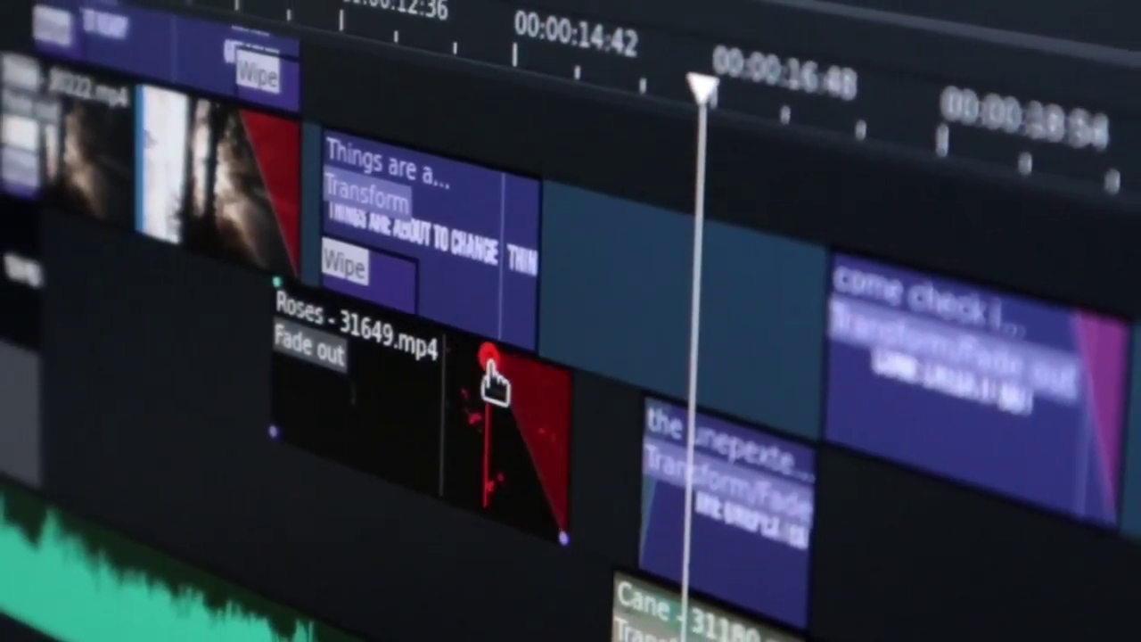
pyautogui.moveTo(294, 304); pyautogui.dragTo(306, 300)
pyautogui.moveTo(287, 419); pyautogui.dragTo(426, 429)
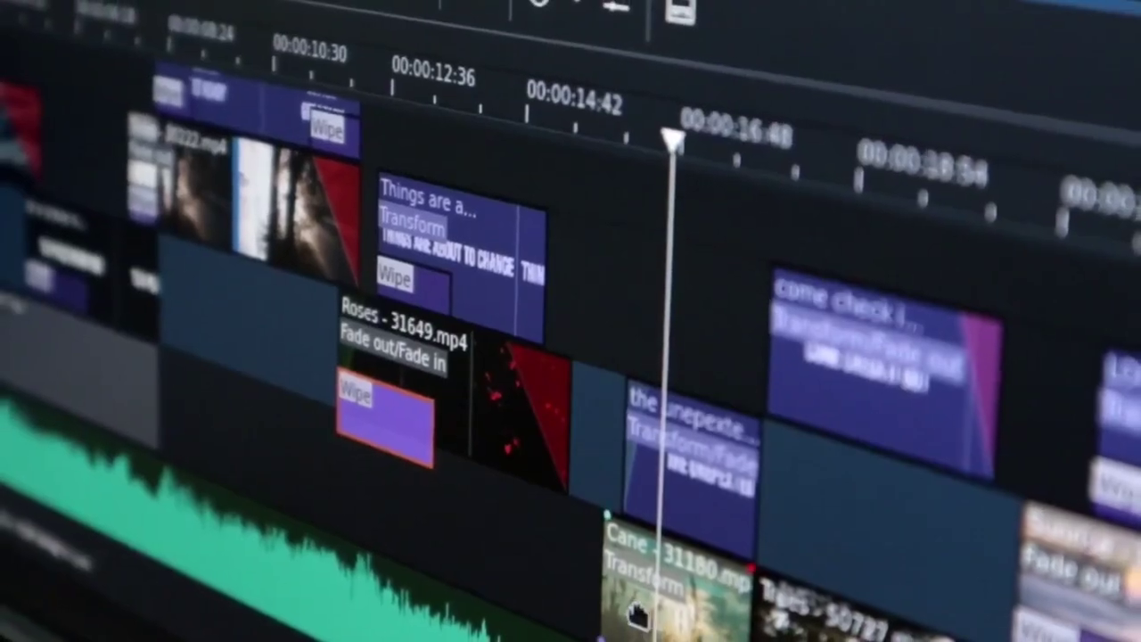
pyautogui.click(637, 601)
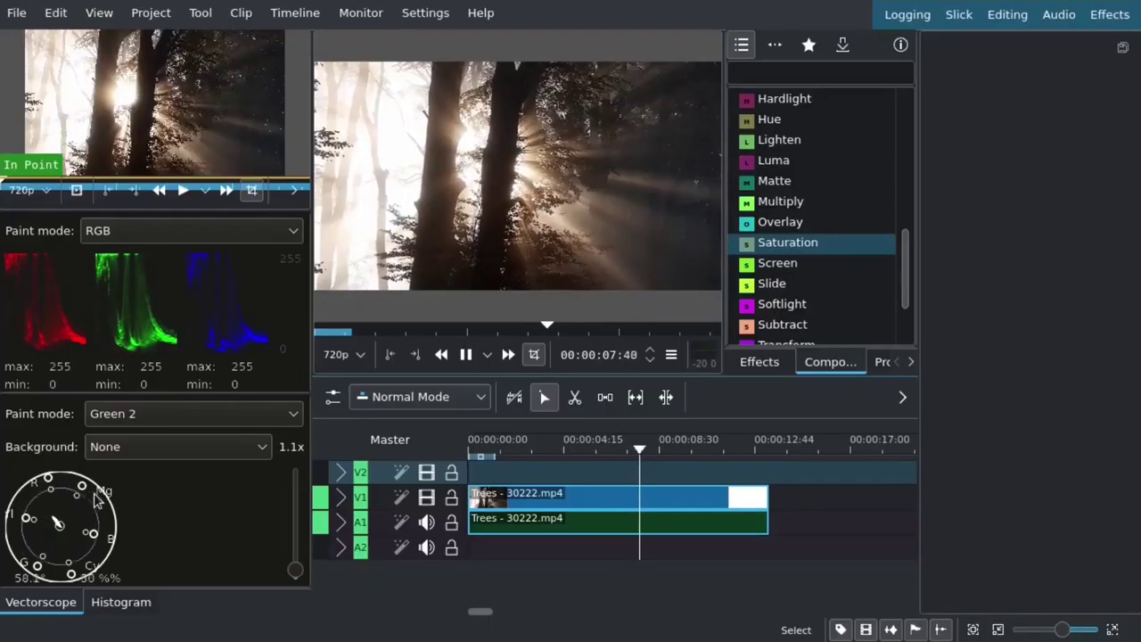
# Show the histogram of Trees - 30222.mp4 and compare its Logarithmic and Linear scales.
pyautogui.click(120, 601)
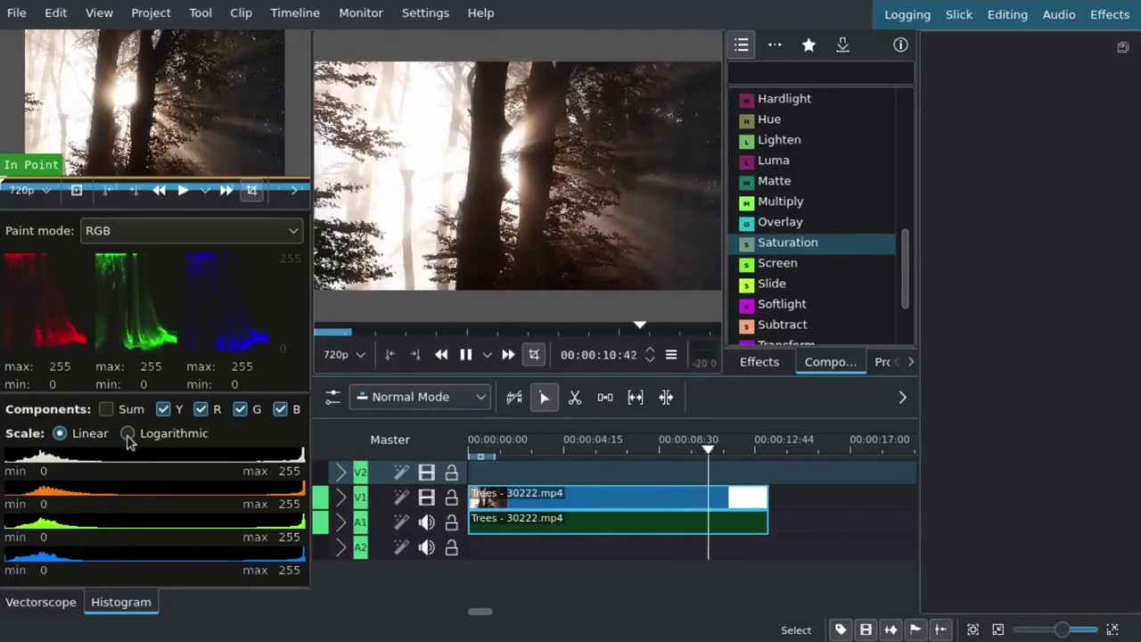
pyautogui.click(128, 433)
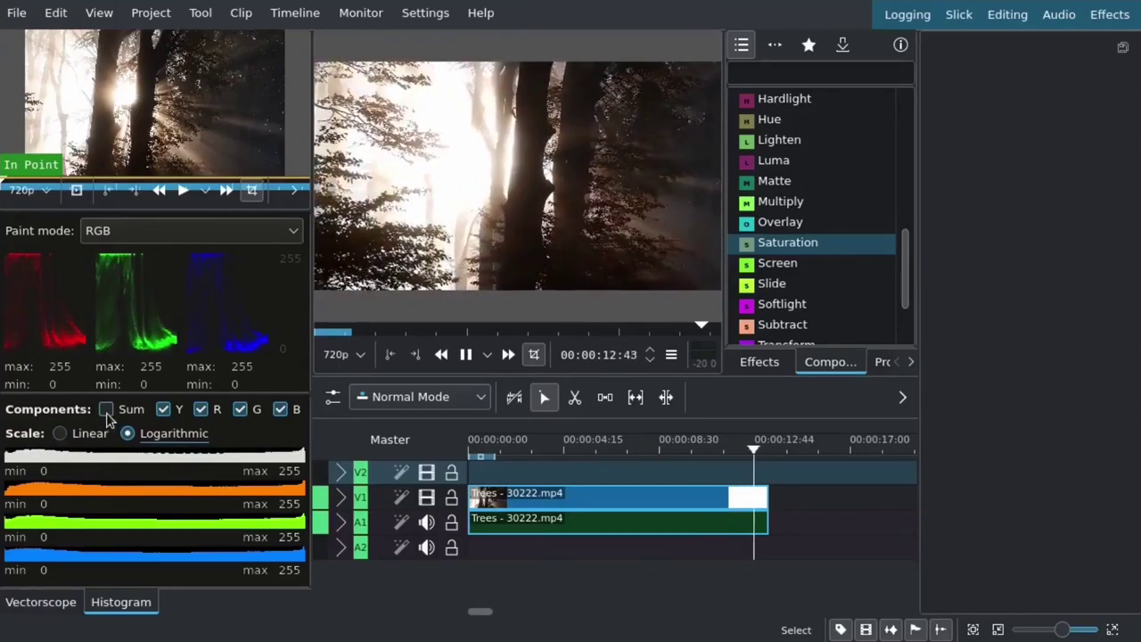
pyautogui.click(58, 433)
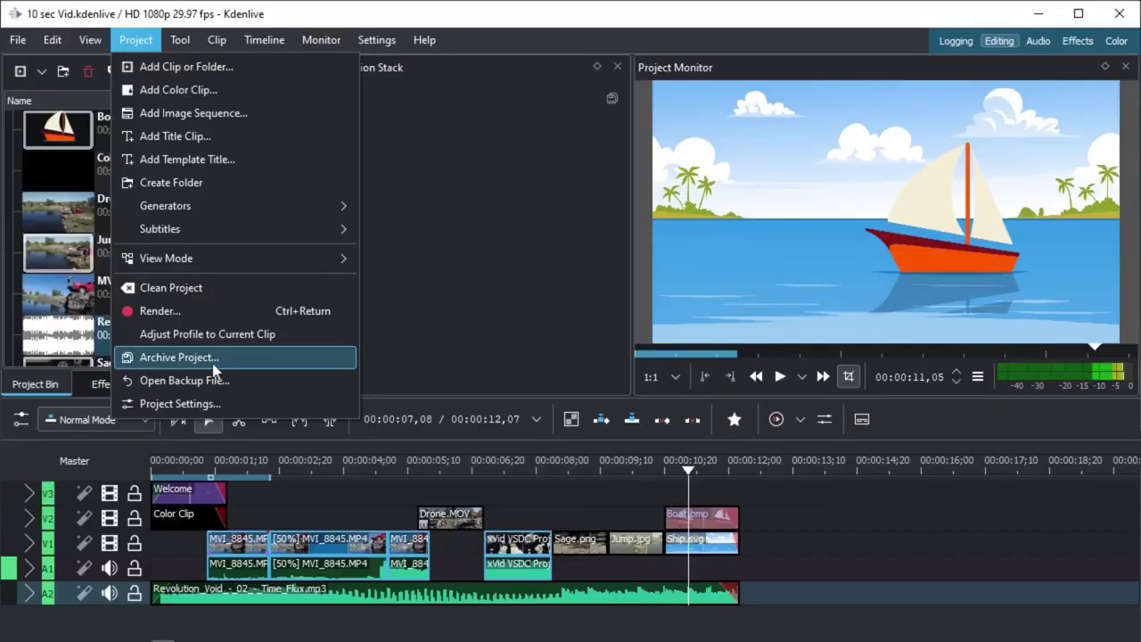
# Set the project profile to HD 1080p 60 fps in the project settings.
pyautogui.click(217, 401)
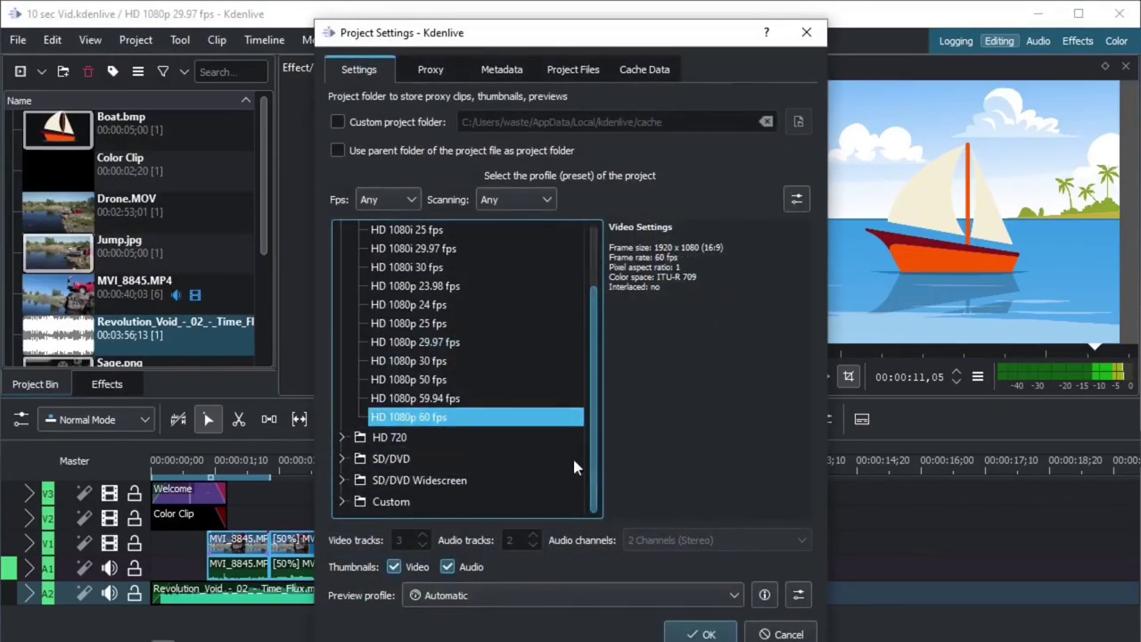
pyautogui.click(704, 630)
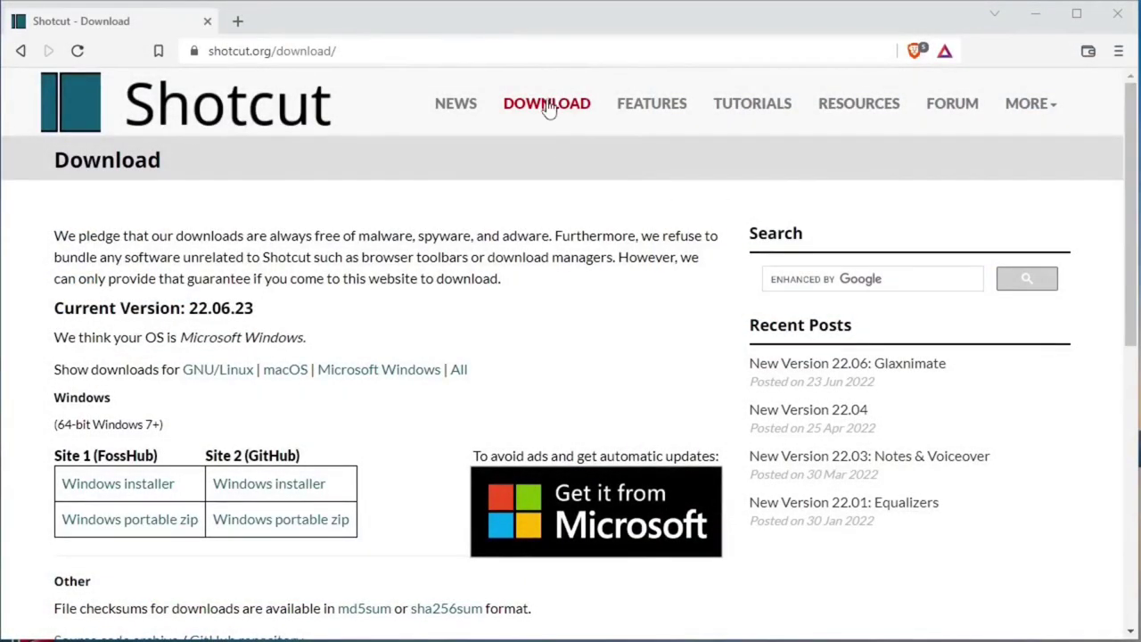
# Switch to the browser and look through the download options on the Shotcut download page.
pyautogui.scroll(-1, 491, 247)
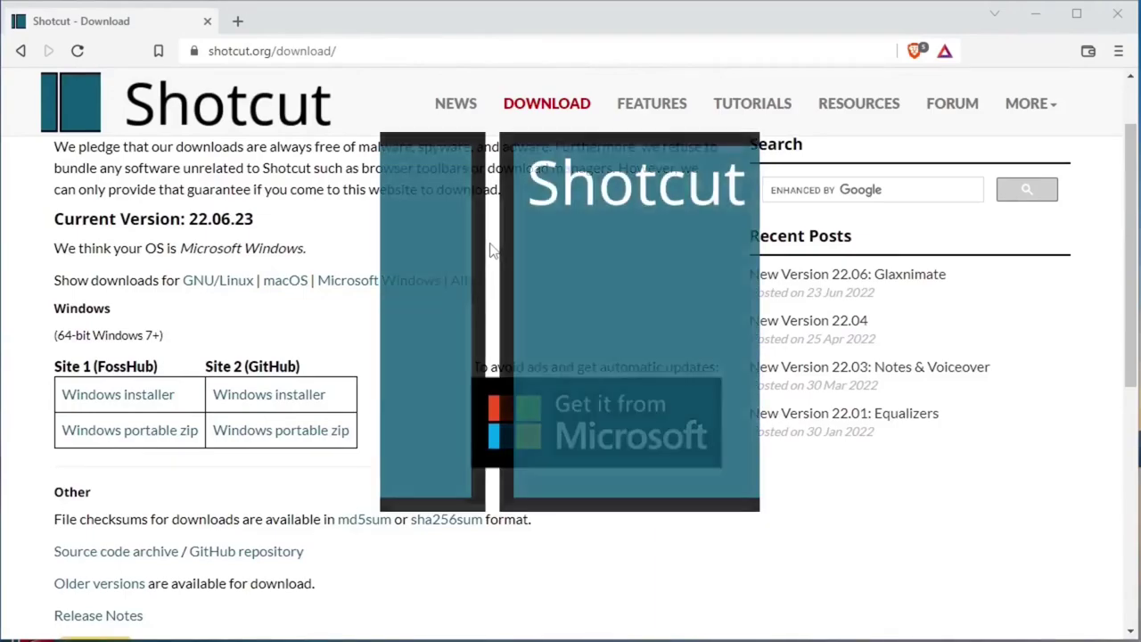
pyautogui.scroll(-1, 491, 247)
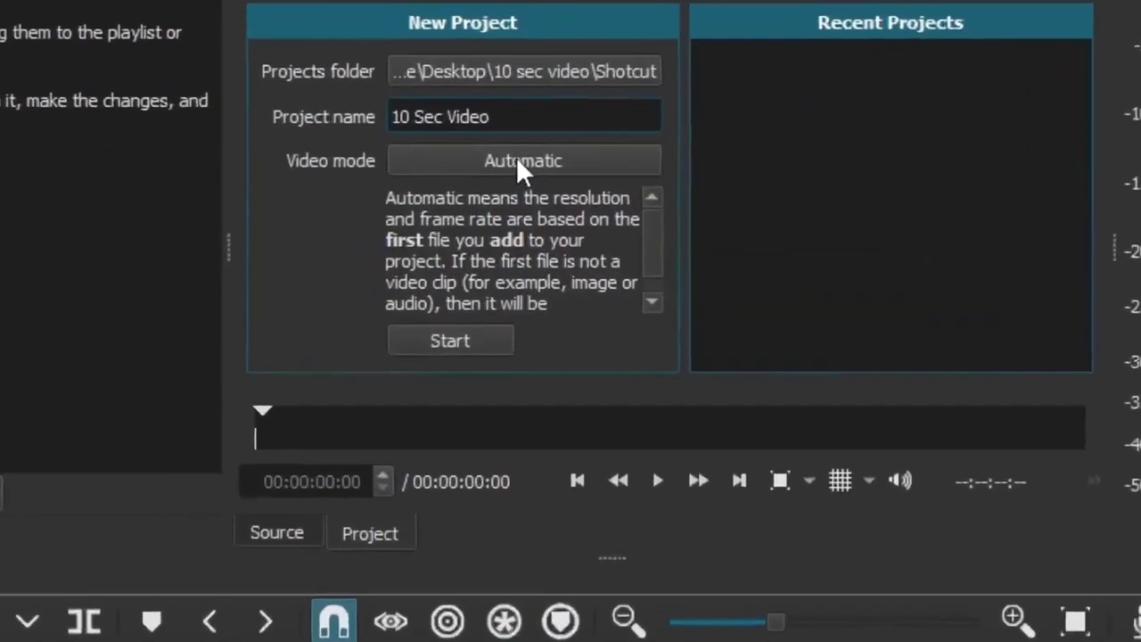
# Switch to Shotcut and open the video mode choices for the new project 10 Sec Video.
pyautogui.click(502, 219)
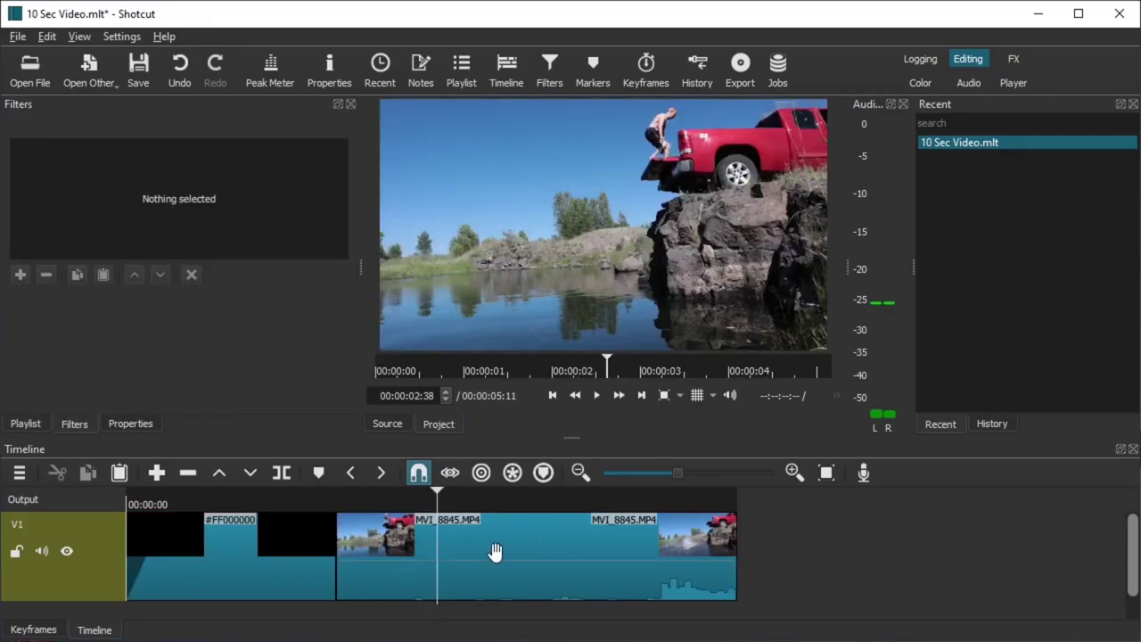
# Overlap MVI_8845.MP4 with the end of the preceding black clip to create a transition between them.
pyautogui.moveTo(491, 550); pyautogui.dragTo(431, 543)
pyautogui.click(268, 496)
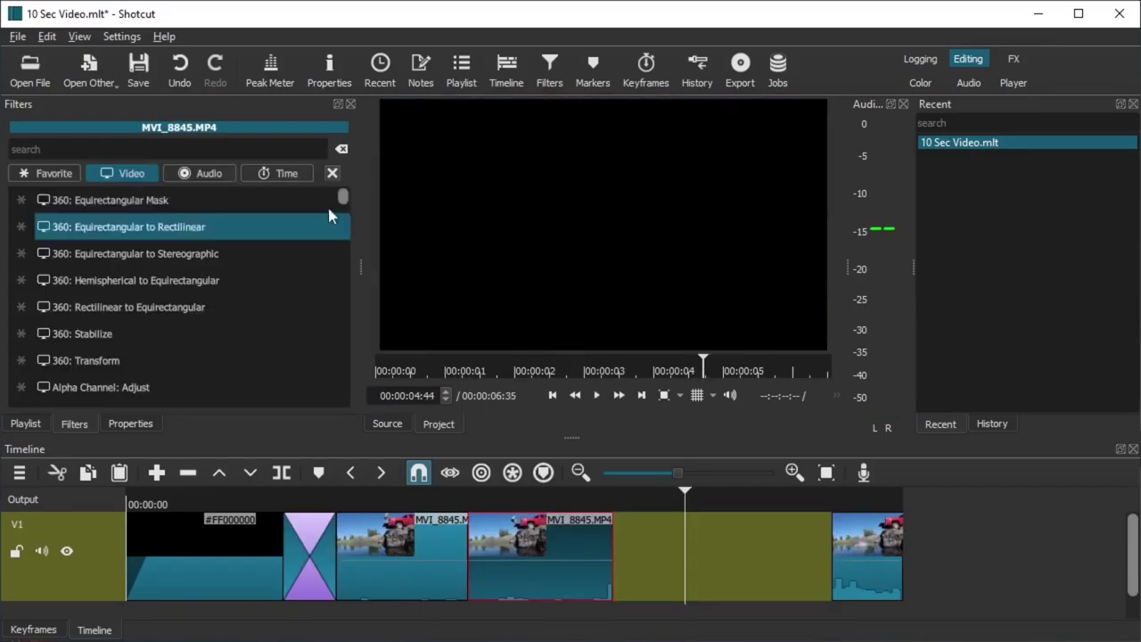
# Apply the Time Remap filter to the split-off MVI_8845 clip and adjust its time mapping.
pyautogui.click(299, 176)
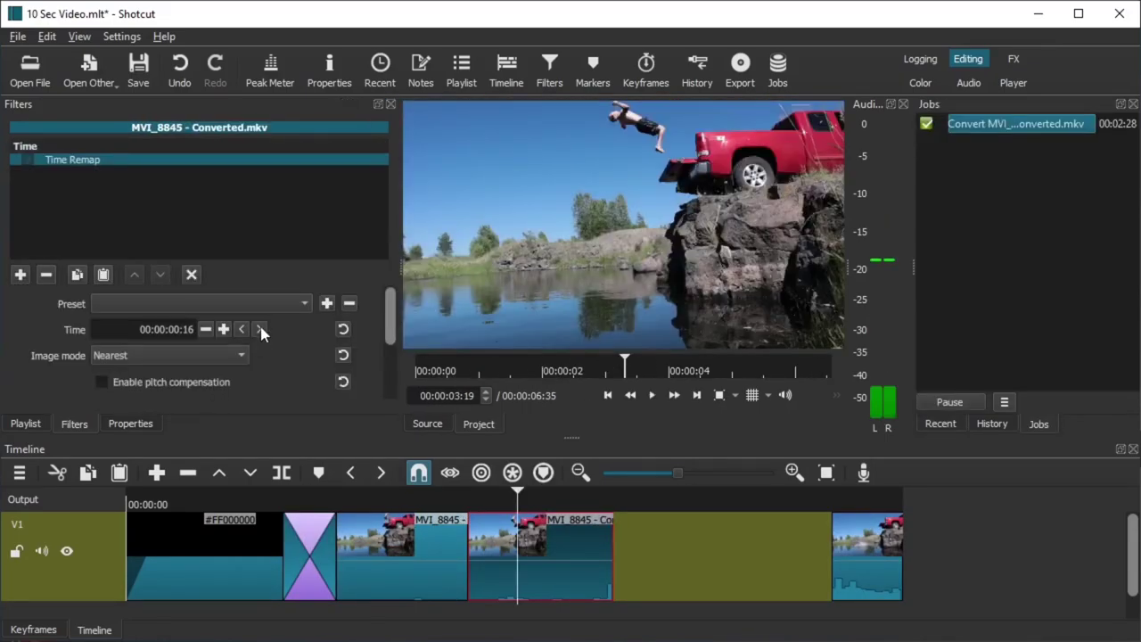
pyautogui.click(260, 330)
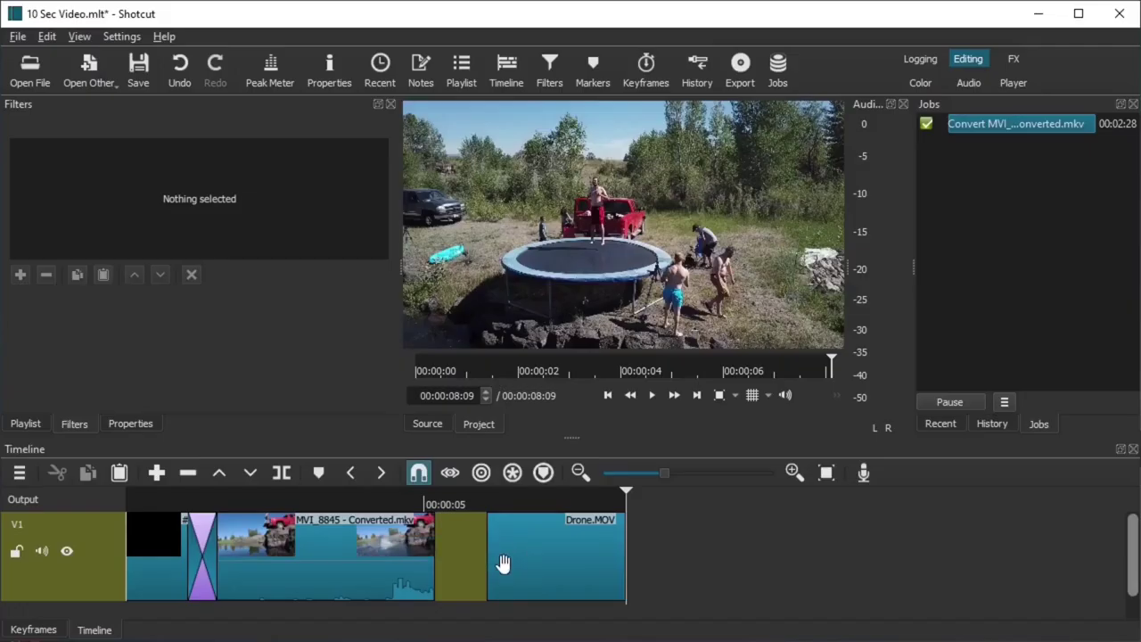
# Overlap Drone.MOV with the end of MVI_8845 - Converted.mkv as a transition, set its video type to Bar Vertical, and preview it.
pyautogui.moveTo(502, 559); pyautogui.dragTo(423, 556)
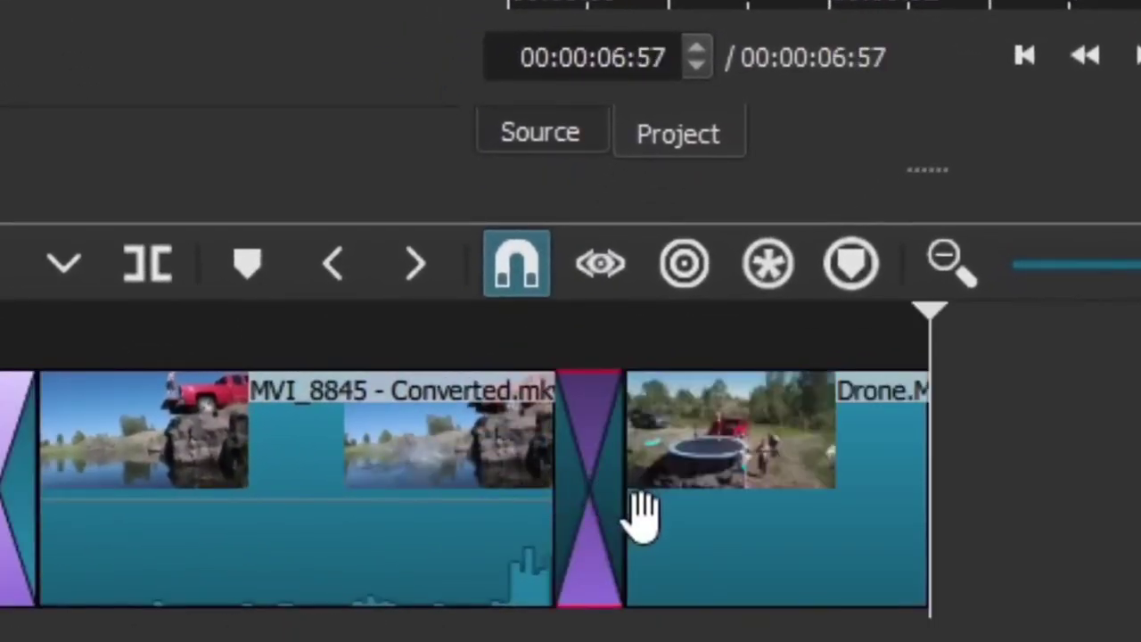
pyautogui.rightClick(589, 510)
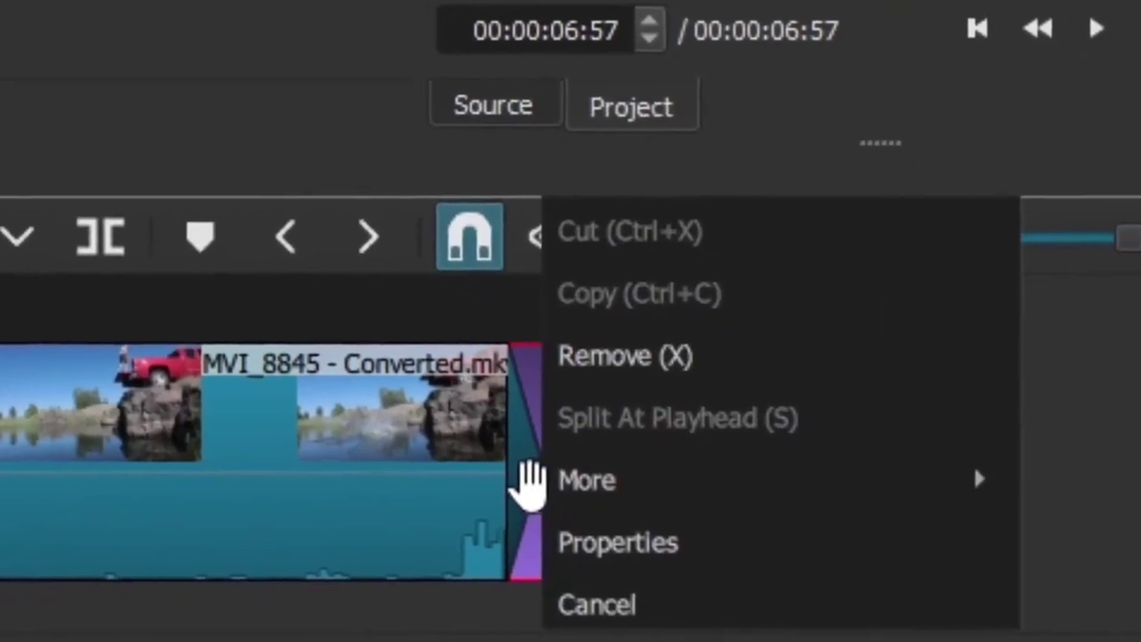
pyautogui.click(665, 611)
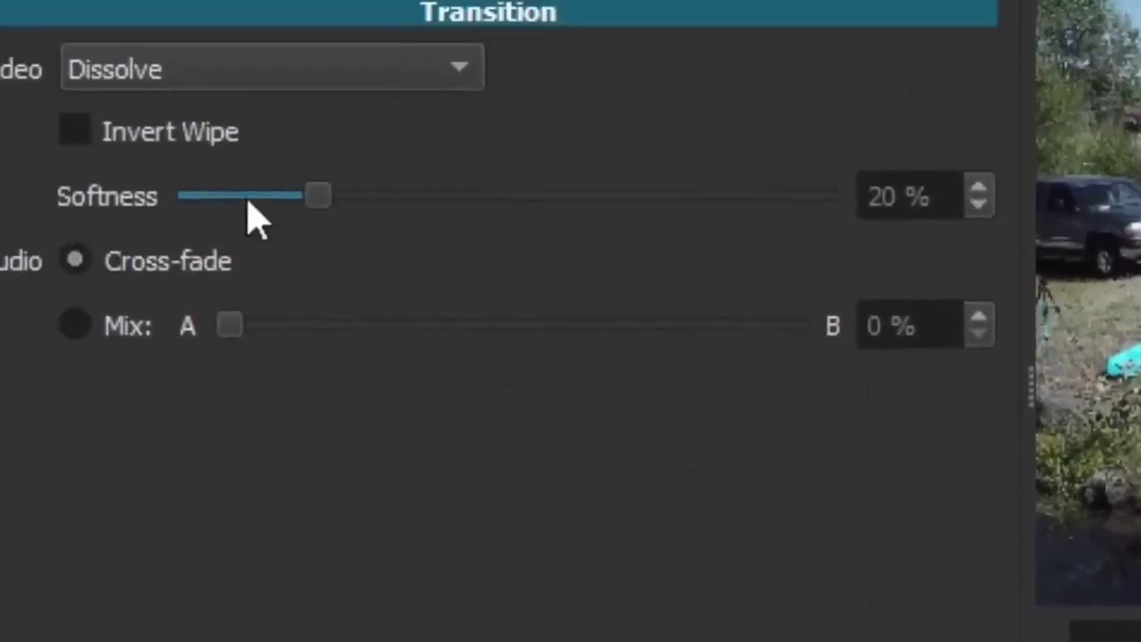
pyautogui.click(268, 71)
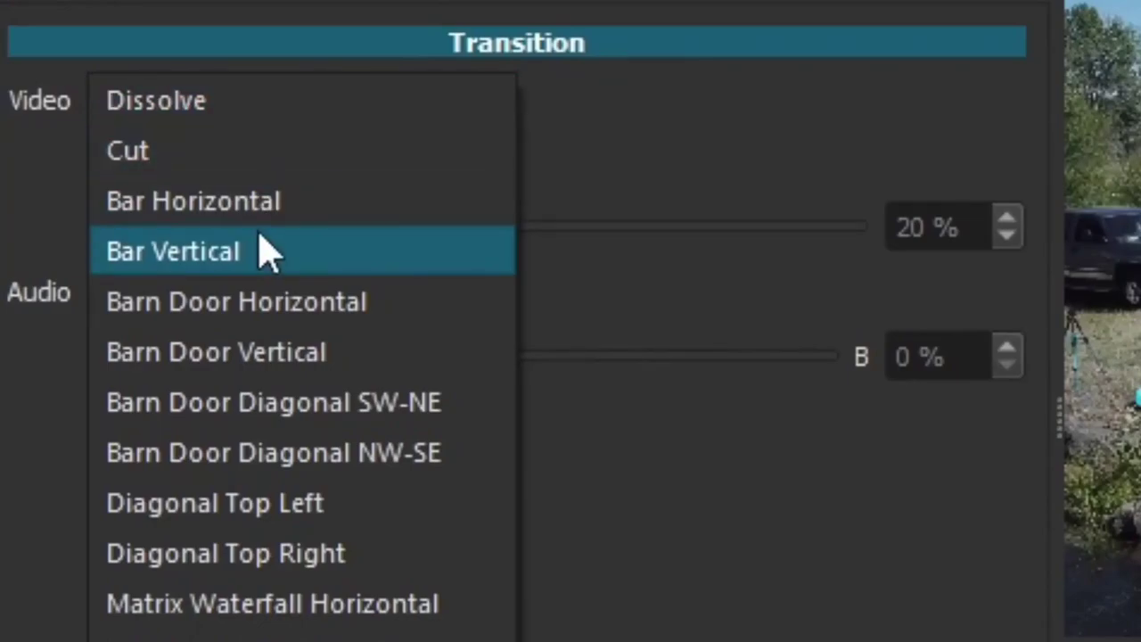
pyautogui.click(270, 253)
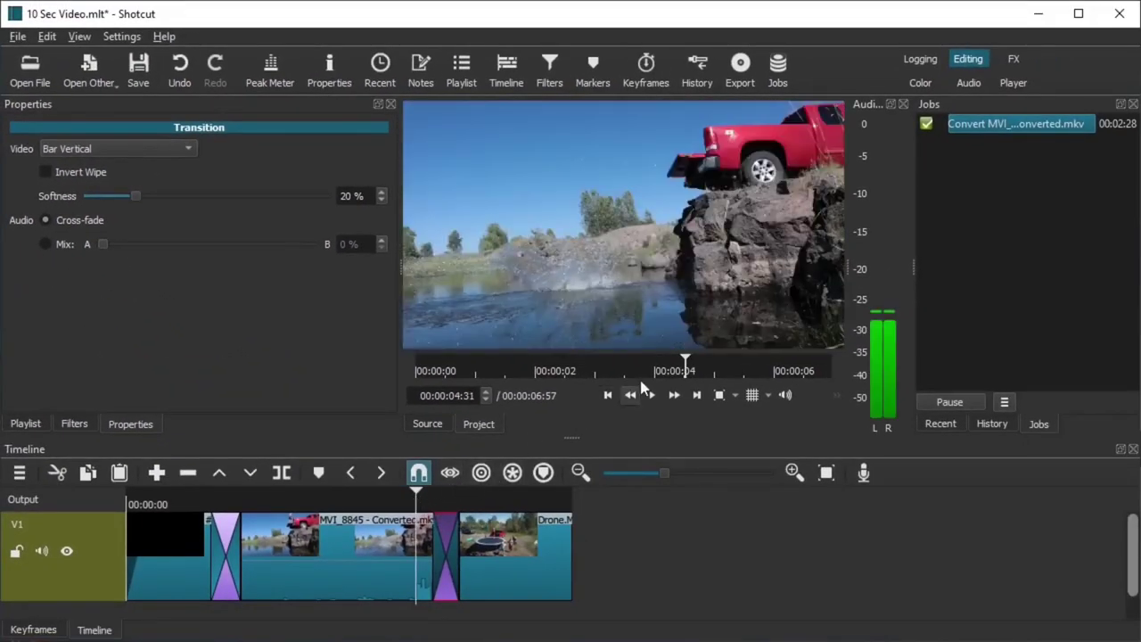
pyautogui.click(651, 395)
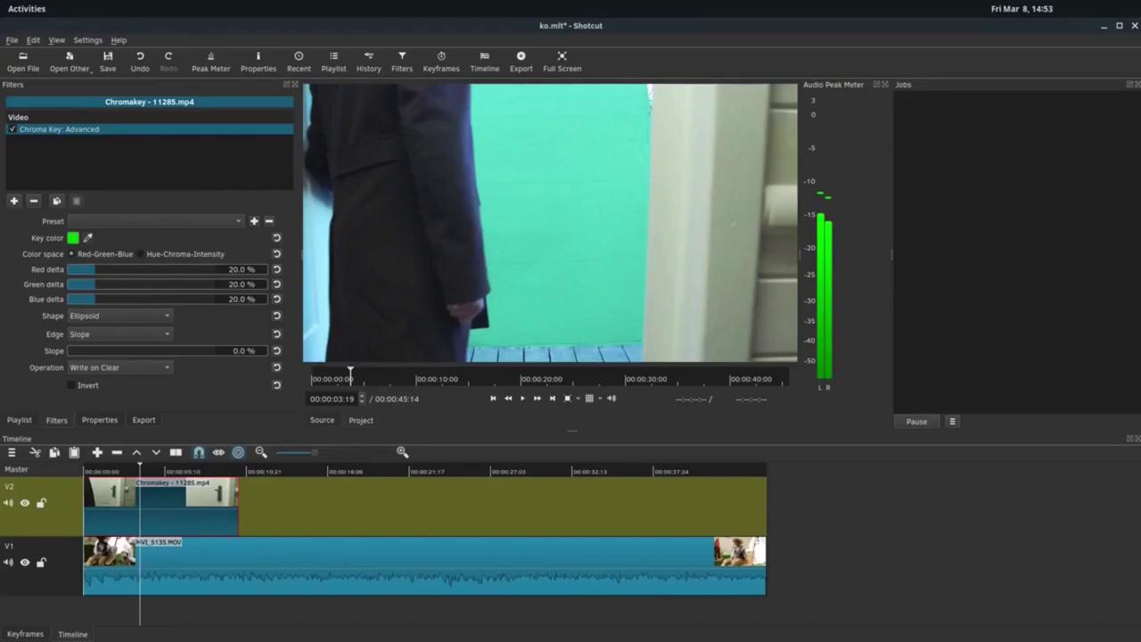
# Play back the timeline containing the Chromakey - 11285.mp4 clip.
pyautogui.click(129, 561)
pyautogui.click(523, 398)
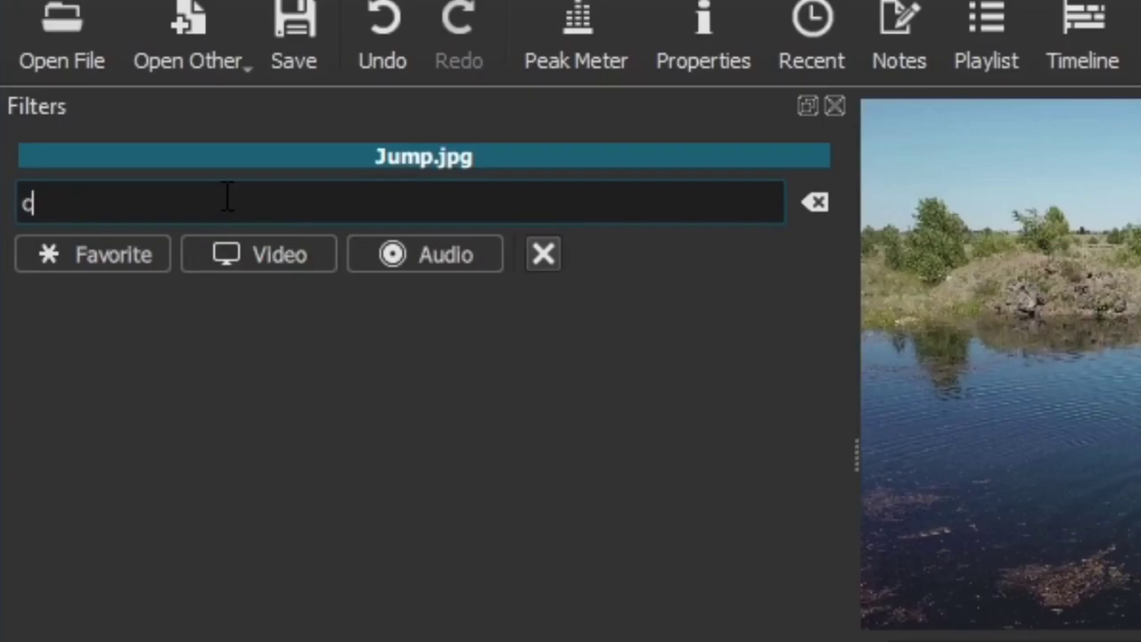
# Search the filters for "crop" and add Crop: Rectangle to Jump.jpg.
pyautogui.write('rop')
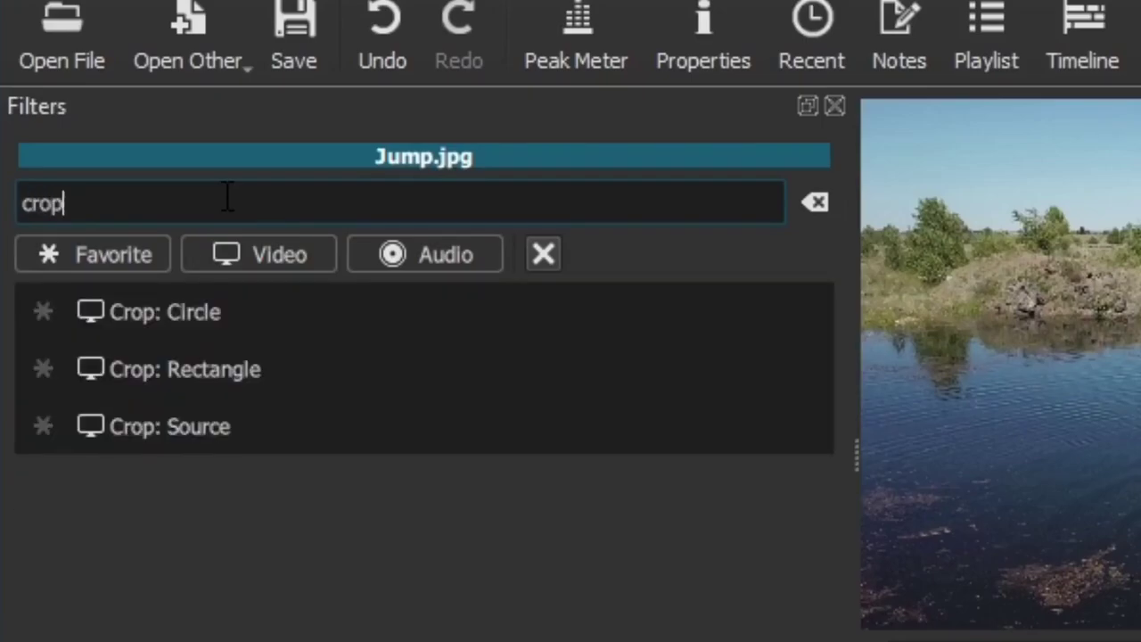
pyautogui.click(204, 374)
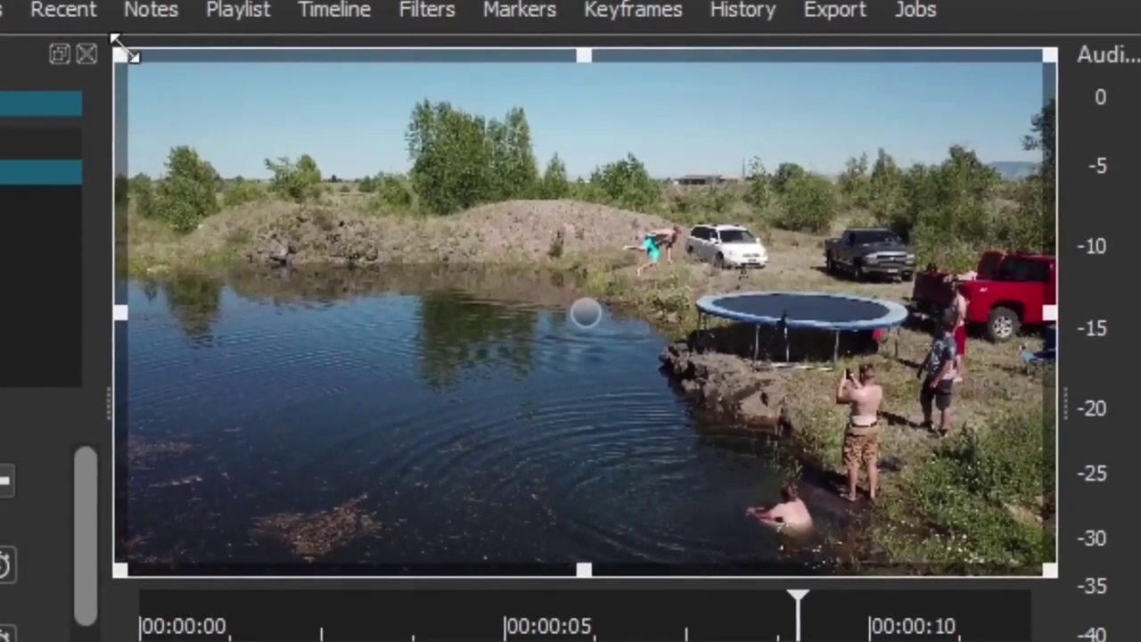
# Shrink the Crop: Rectangle frame on Jump.jpg from two opposite corners so it closes in around the trampoline area.
pyautogui.moveTo(191, 73); pyautogui.dragTo(576, 189)
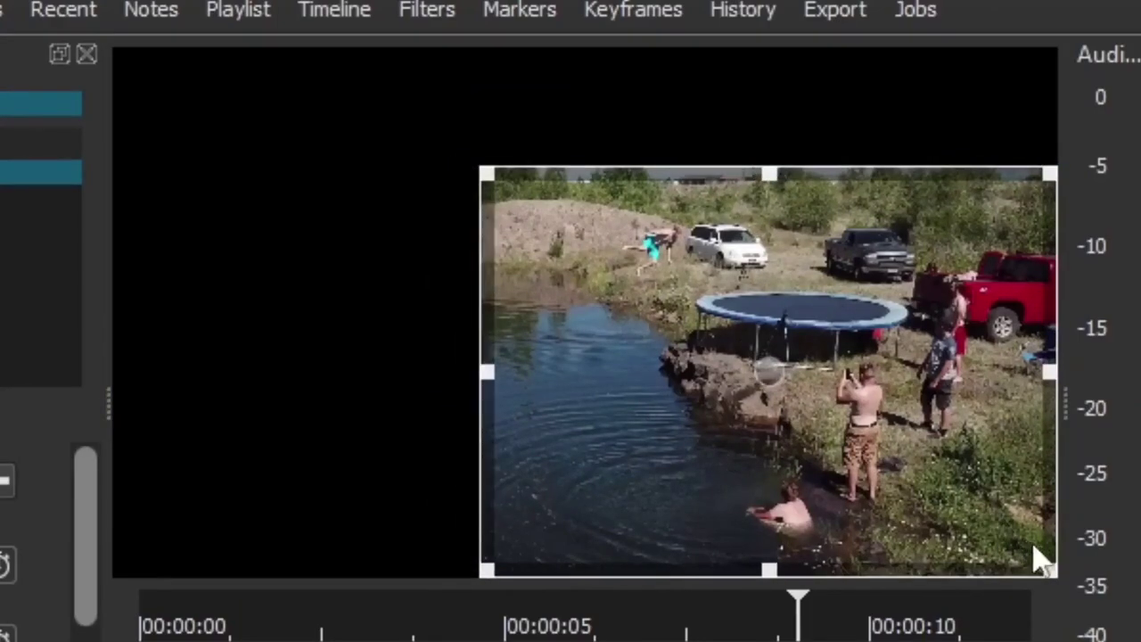
pyautogui.moveTo(1053, 581); pyautogui.dragTo(993, 499)
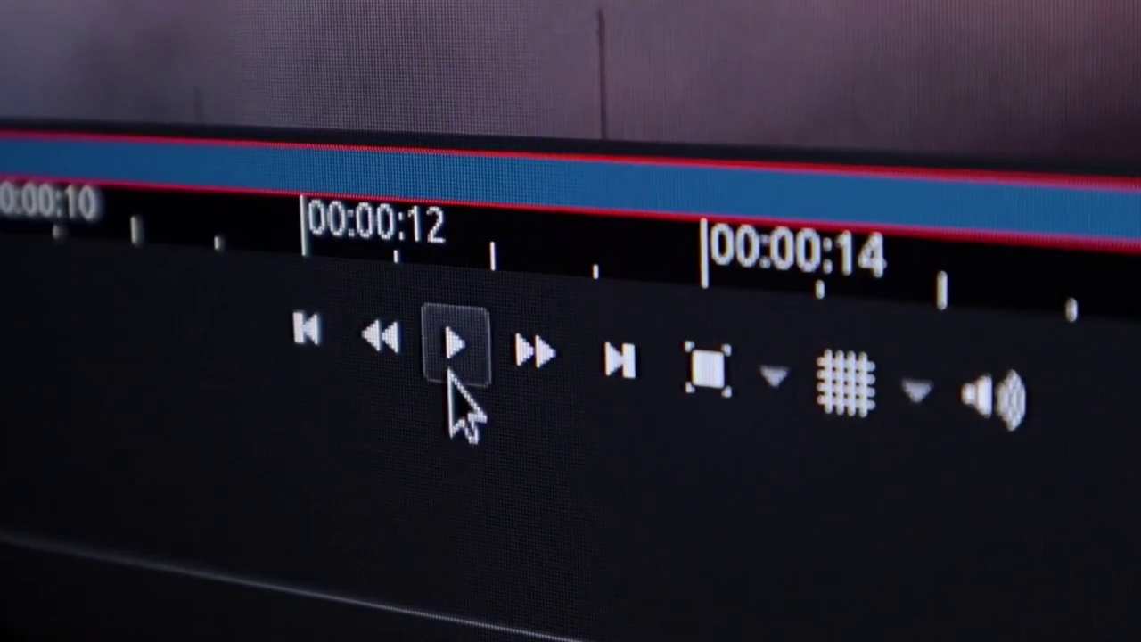
# Play back the timeline around the MVI_8845 - Converted.mkv clip with the Time Remap filter.
pyautogui.click(452, 347)
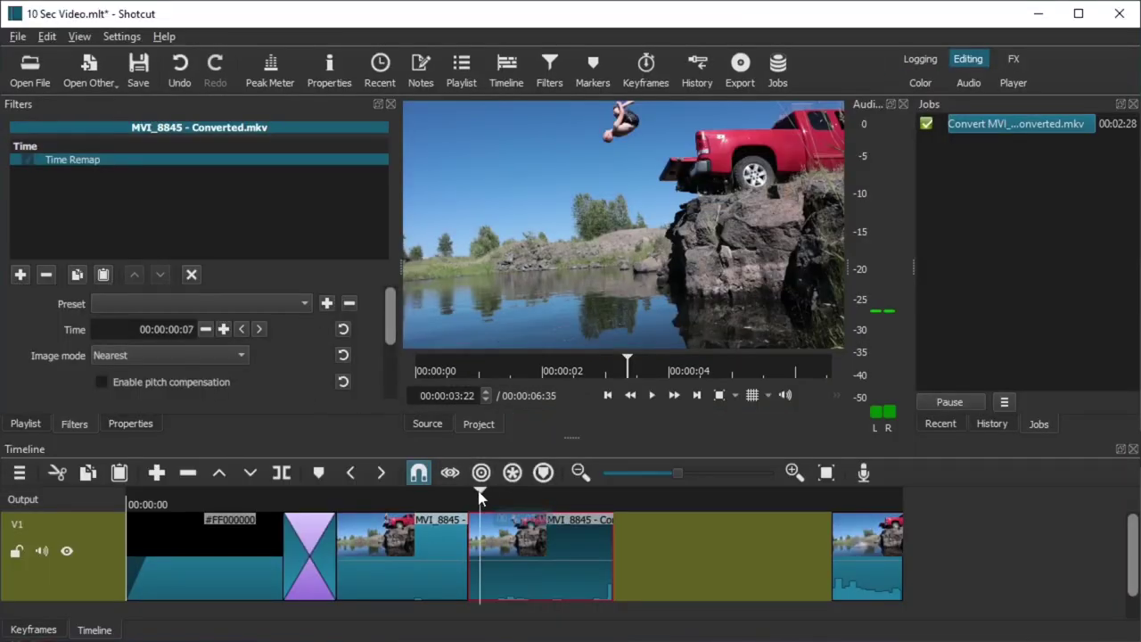
pyautogui.click(651, 395)
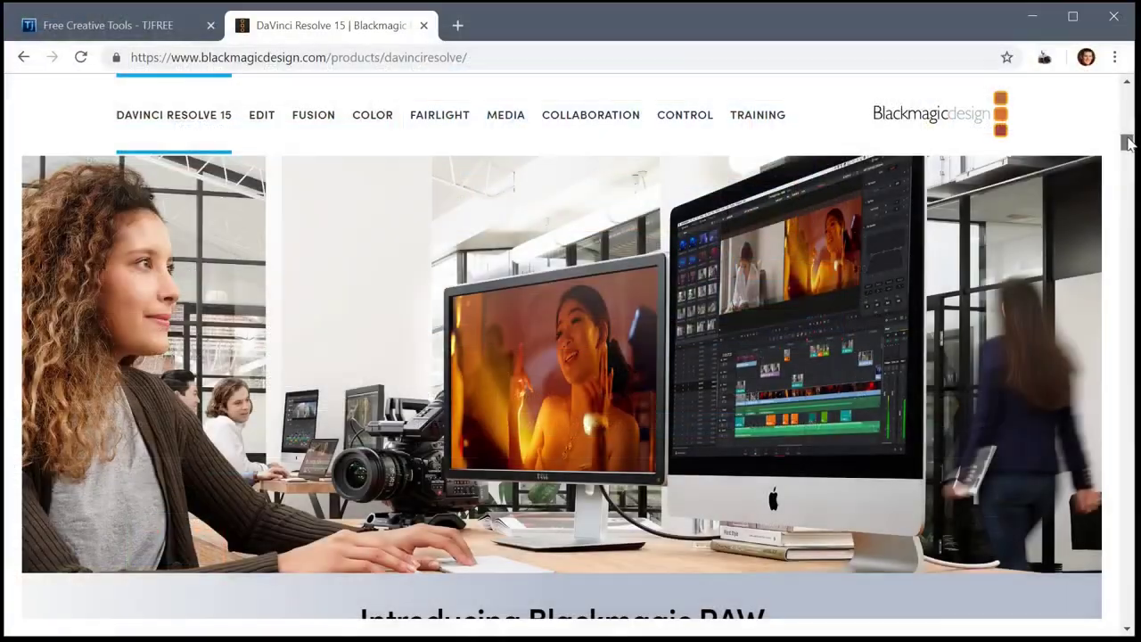
# Switch to the web browser and look through the feature sections of Blackmagic Design's DaVinci Resolve 15 page.
pyautogui.moveTo(1126, 89); pyautogui.dragTo(1128, 220)
pyautogui.scroll(-15, 1023, 295)
pyautogui.scroll(-2, 1025, 304)
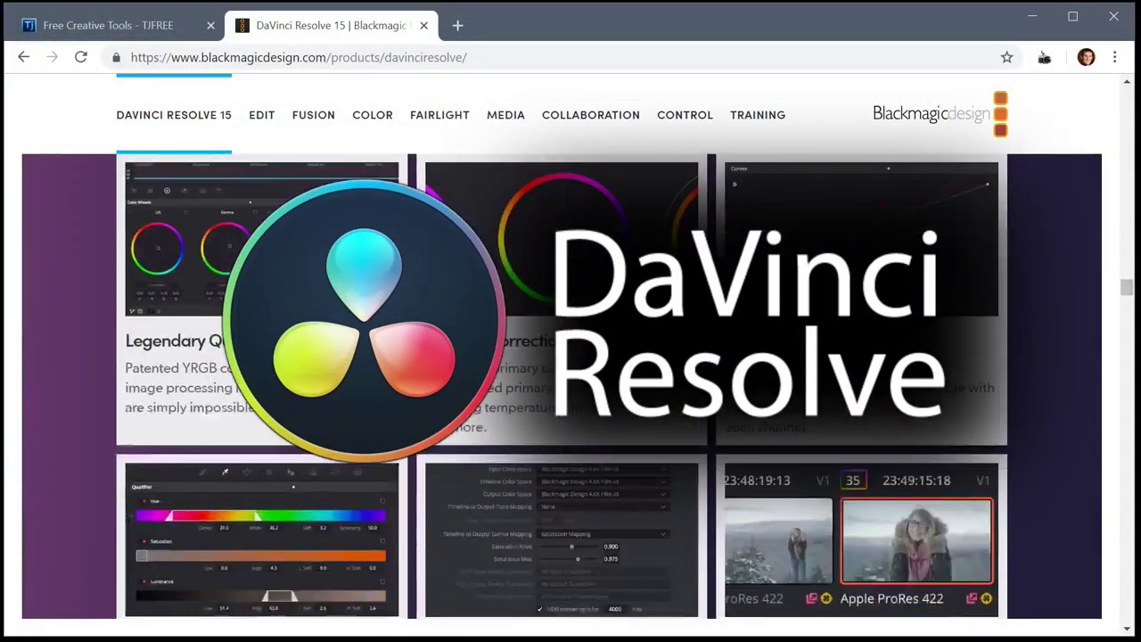
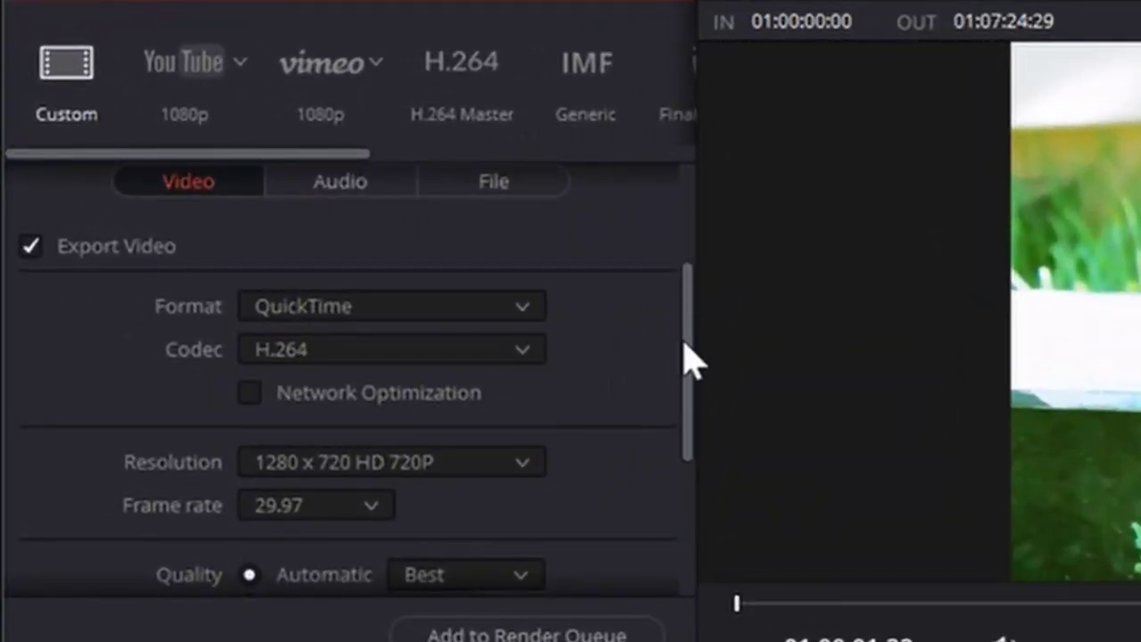
# Look over the custom video export settings in DaVinci Resolve and open the Presets page of the project settings.
pyautogui.moveTo(692, 340); pyautogui.dragTo(673, 179)
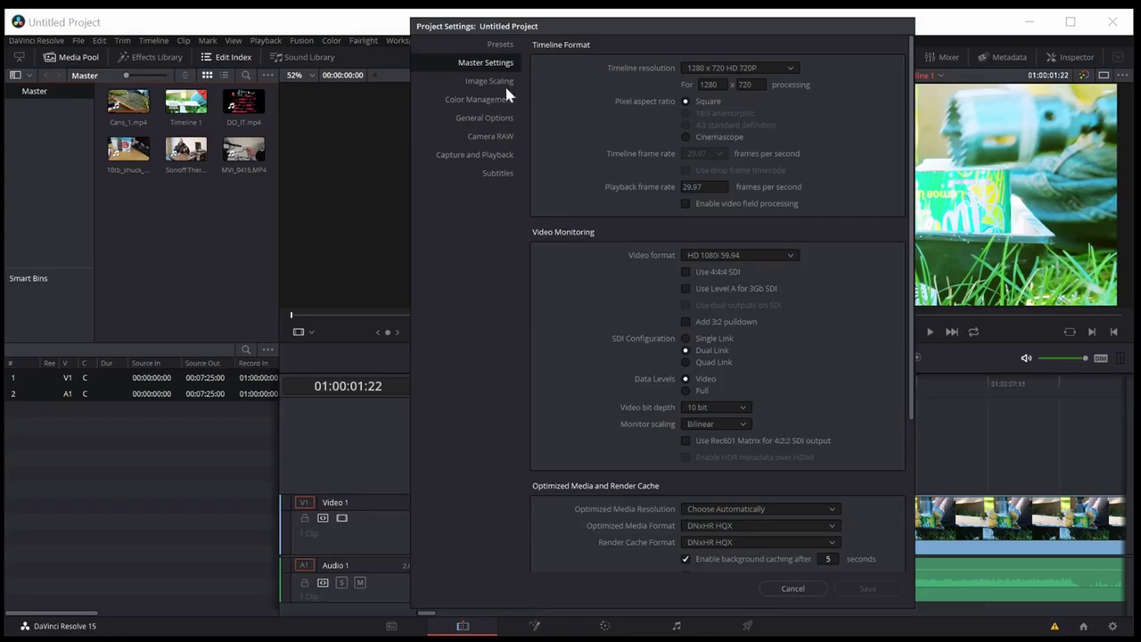
pyautogui.click(499, 47)
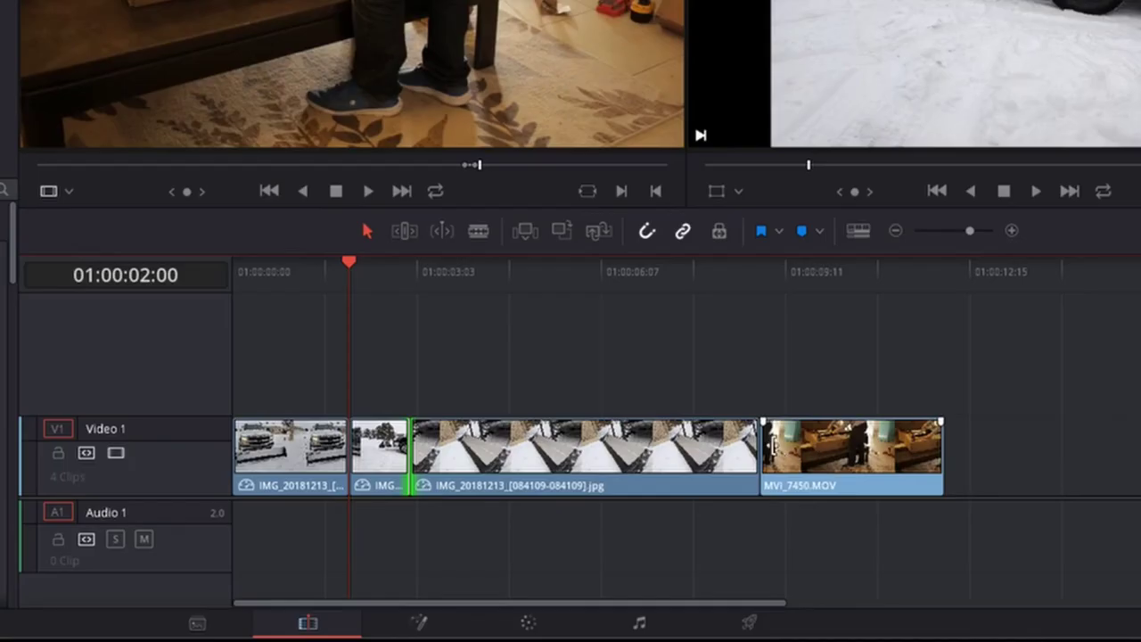
# Move the cut between the third image clip and MVI_7450.MOV earlier, and delete MVI_7450.MOV from the timeline.
pyautogui.moveTo(408, 458); pyautogui.dragTo(548, 459)
pyautogui.click(813, 477)
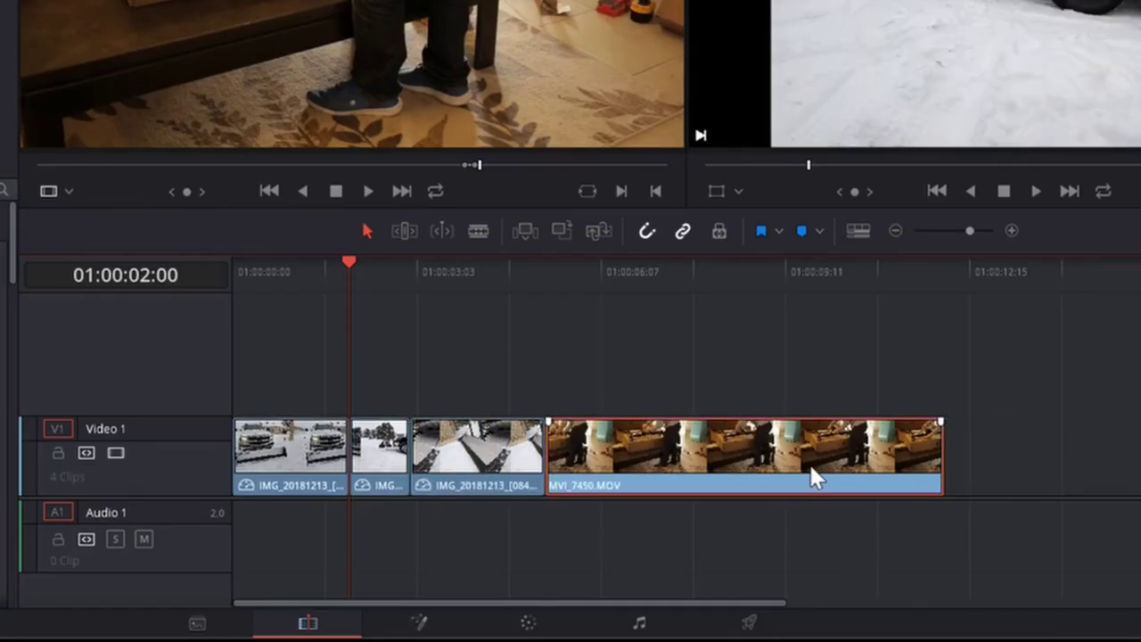
pyautogui.press('Delete')
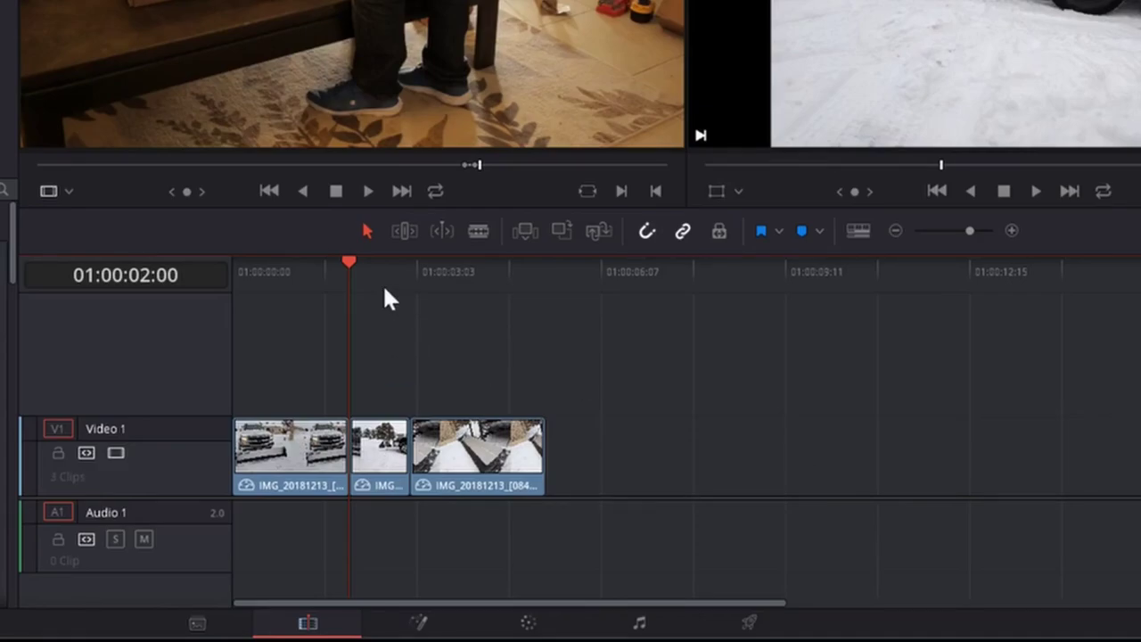
pyautogui.moveTo(352, 264); pyautogui.dragTo(289, 269)
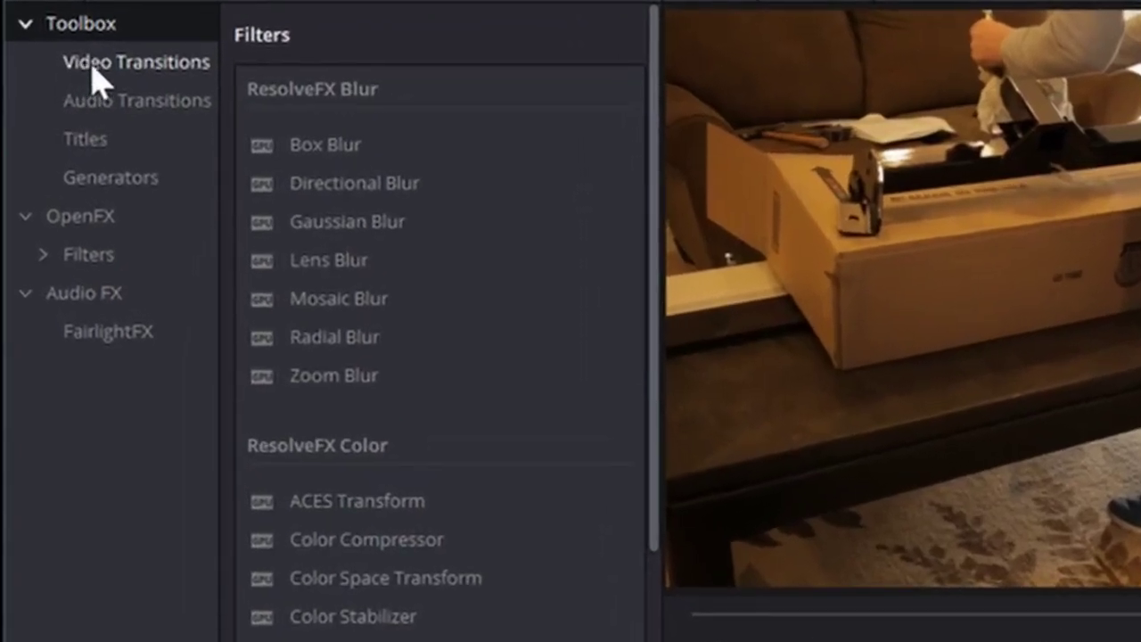
# Look through the video and audio transitions available in the effects library.
pyautogui.click(100, 80)
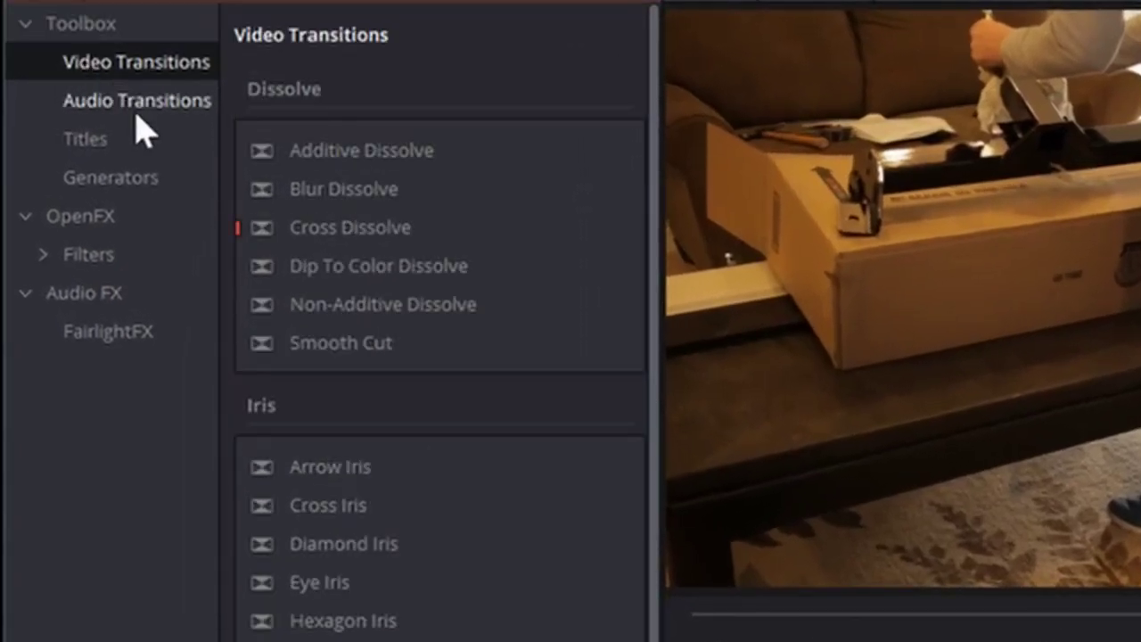
pyautogui.click(129, 106)
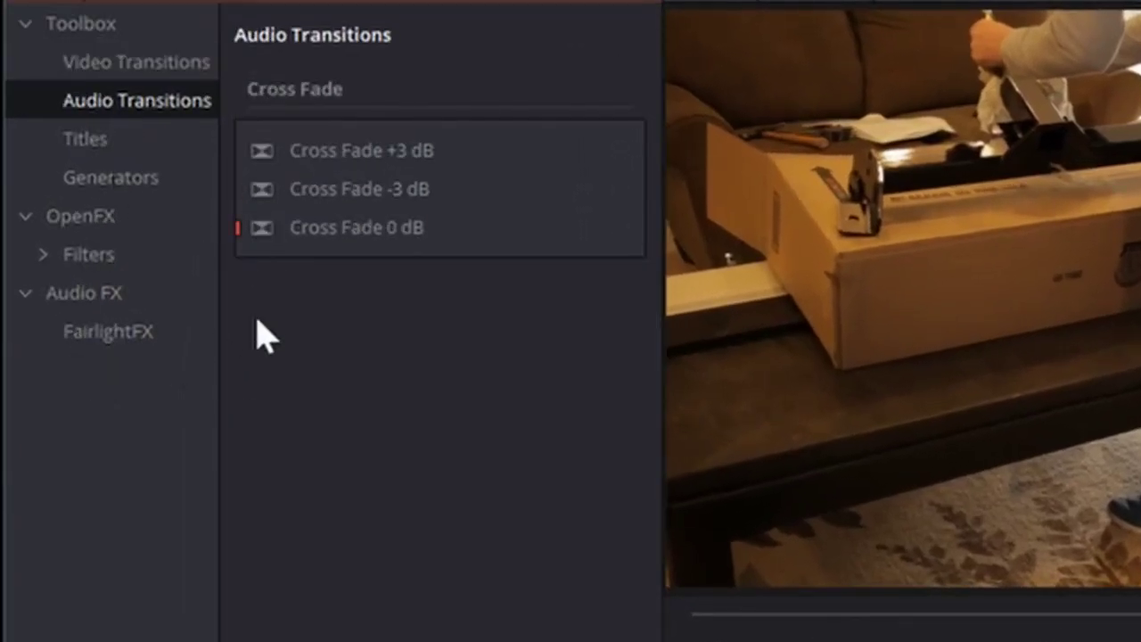
pyautogui.click(127, 67)
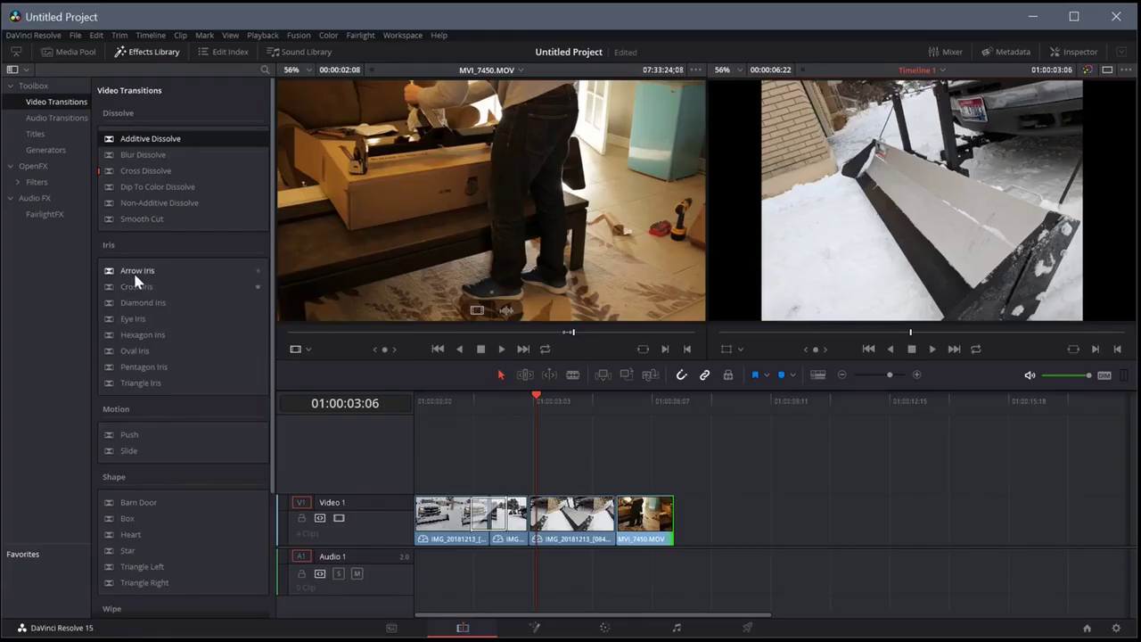
# Add an Arrow Iris transition between the second and third clips and a Push transition before MVI_7450.MOV, and preview them.
pyautogui.moveTo(131, 276); pyautogui.dragTo(219, 339)
pyautogui.moveTo(517, 513); pyautogui.dragTo(537, 517)
pyautogui.scroll(-2, 164, 395)
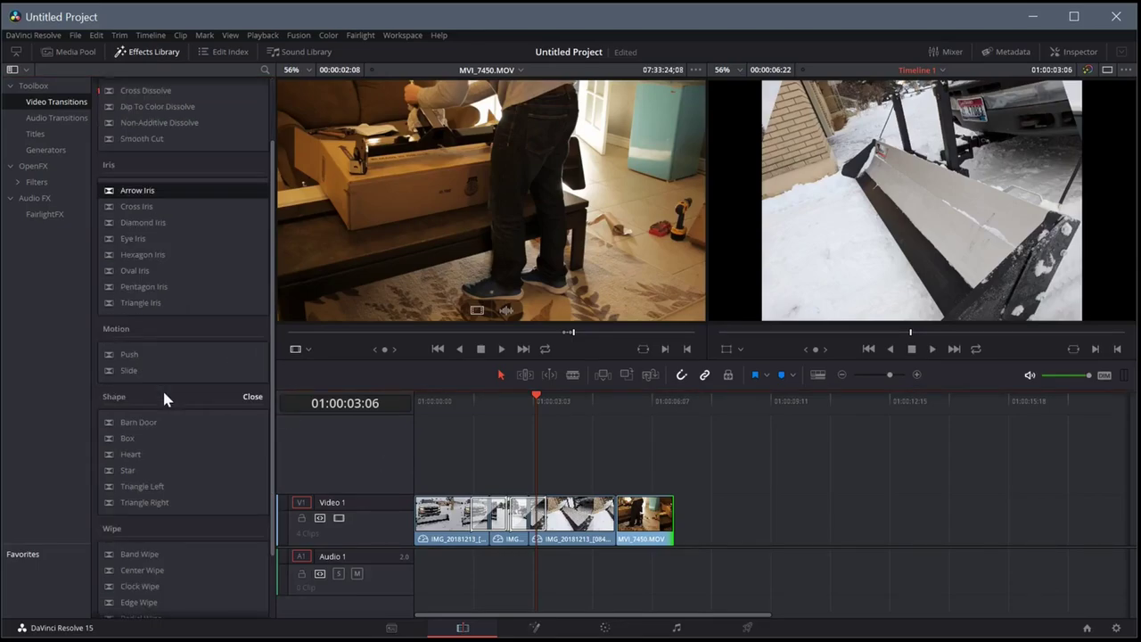
pyautogui.moveTo(127, 358); pyautogui.dragTo(408, 467)
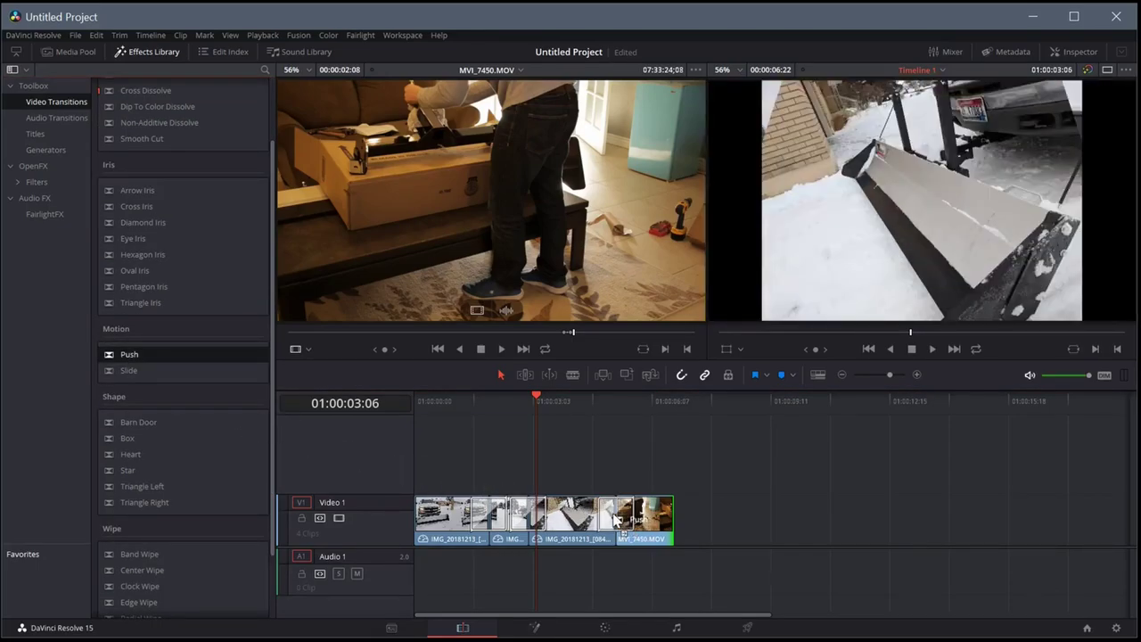
pyautogui.click(444, 405)
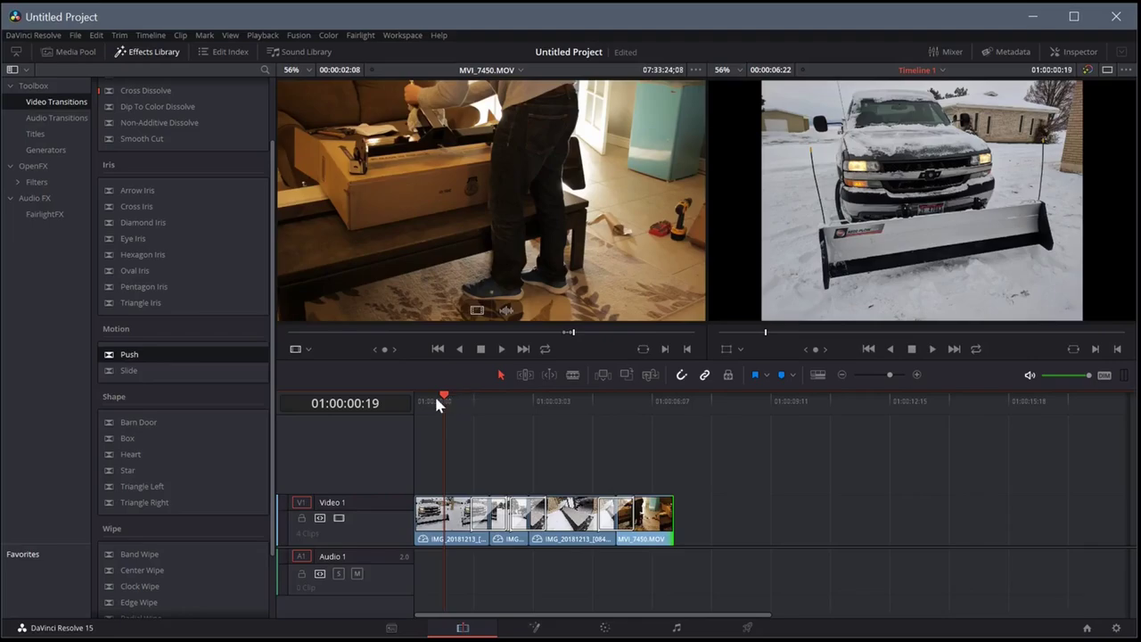
pyautogui.click(932, 350)
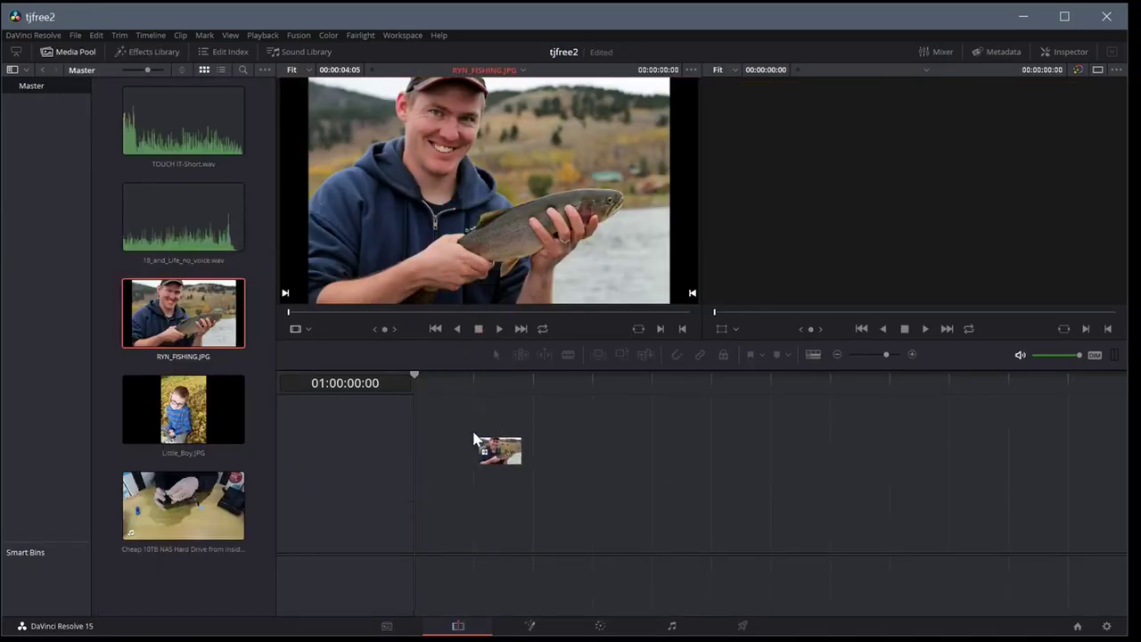
# Place the fishing photo at the start of Video 1 and, after auditioning it, put 18_and_Life_no_voice.wav on Audio 1.
pyautogui.moveTo(475, 439); pyautogui.dragTo(469, 521)
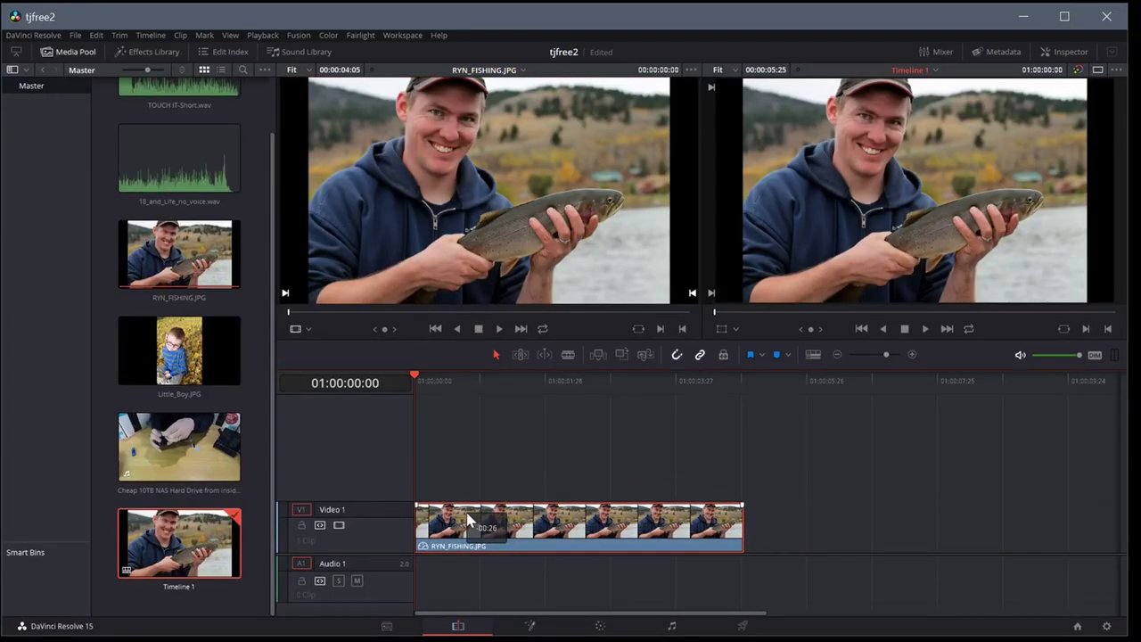
pyautogui.scroll(1, 184, 214)
pyautogui.click(185, 221)
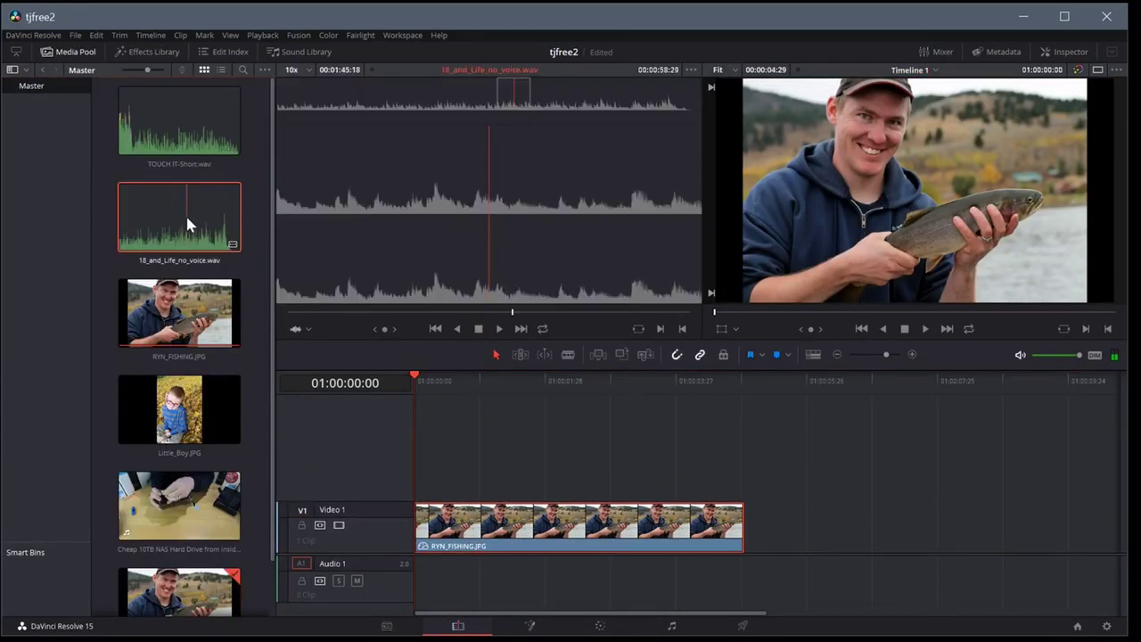
pyautogui.click(493, 328)
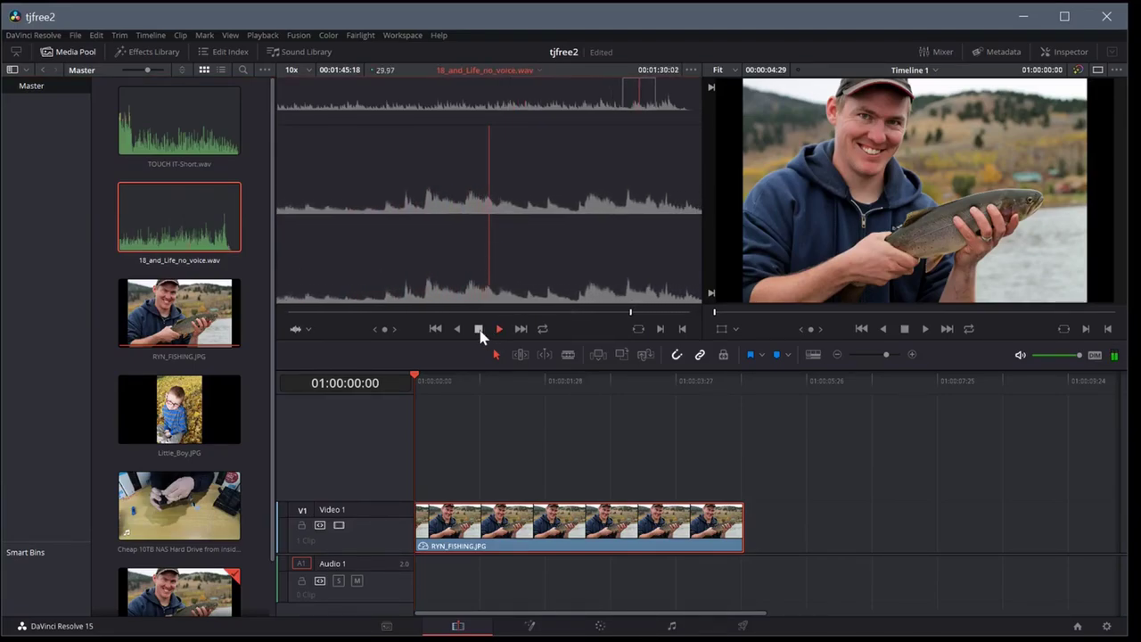
pyautogui.click(480, 330)
pyautogui.moveTo(458, 235); pyautogui.dragTo(479, 570)
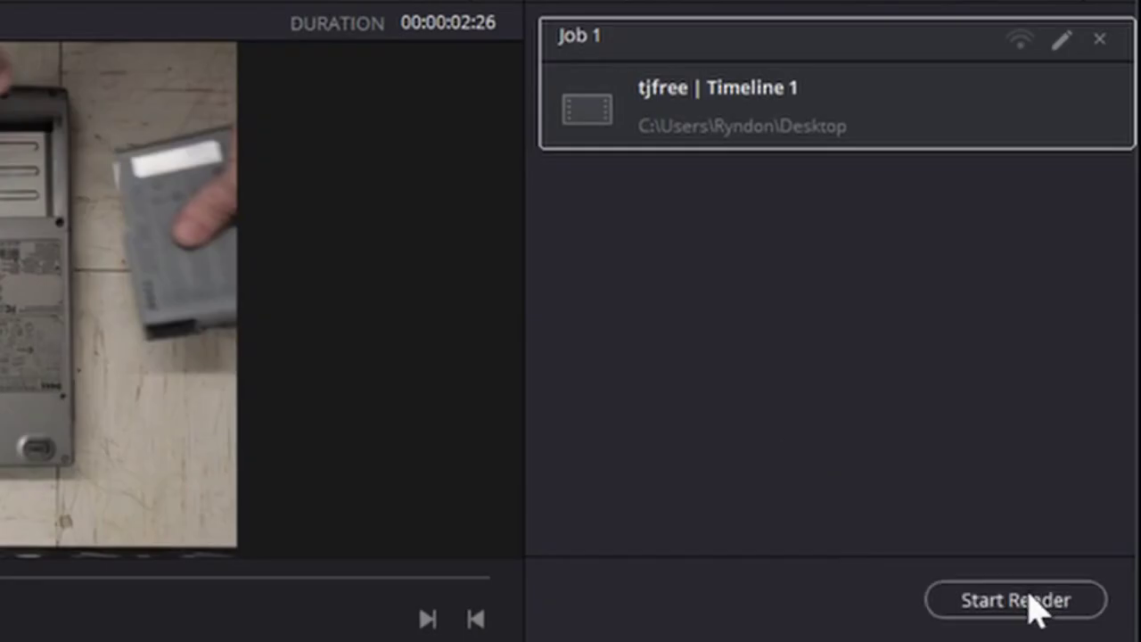
# Start rendering Job 1 for Timeline 1 of the tjfree project.
pyautogui.click(1026, 606)
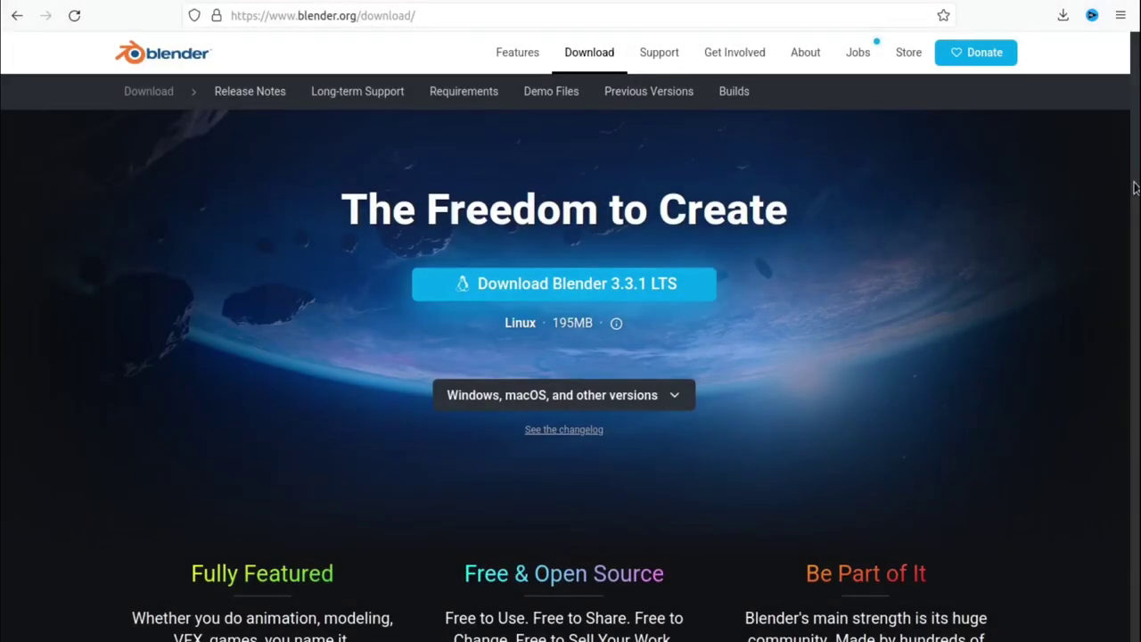
# Switch to the web browser and look through the sections of Blender's download page.
pyautogui.scroll(-3, 1129, 235)
pyautogui.scroll(-10, 1129, 234)
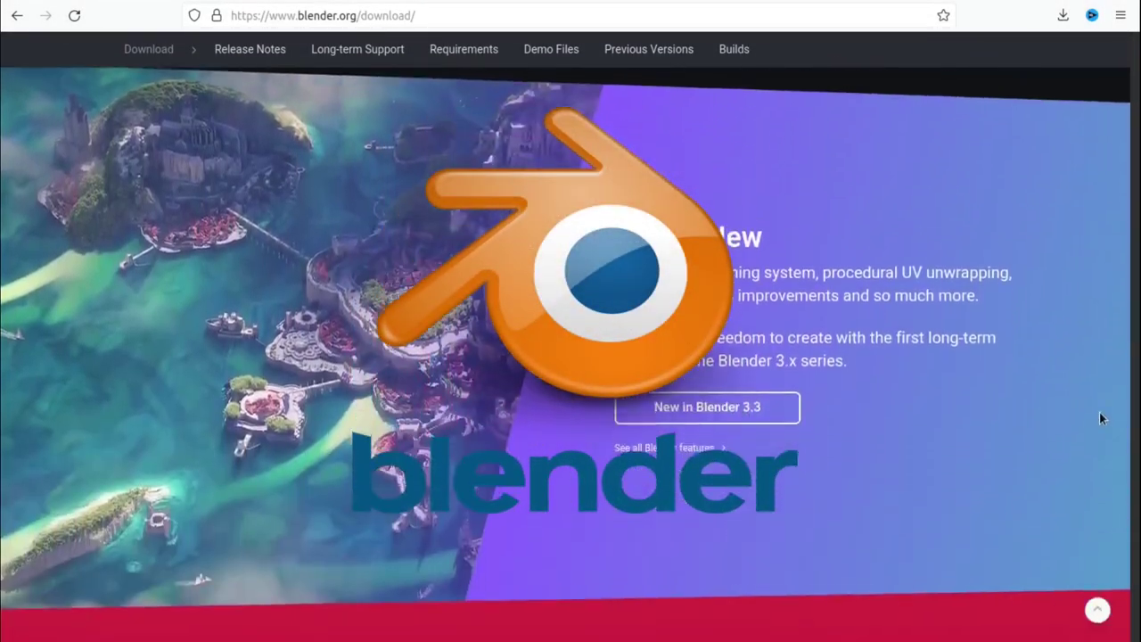
pyautogui.scroll(-3, 1101, 499)
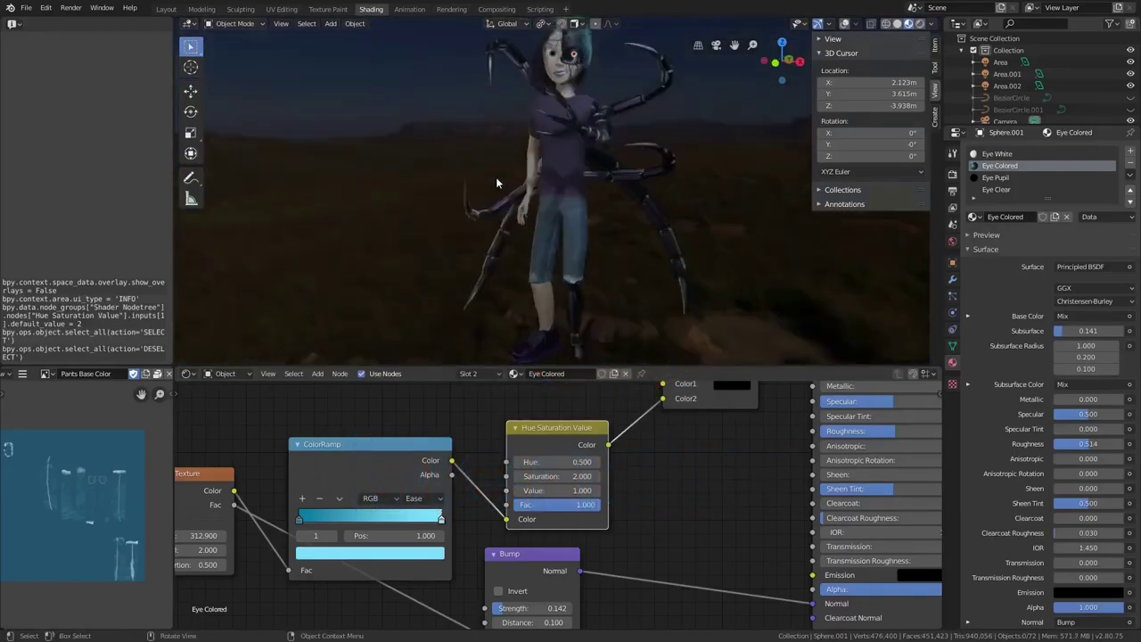
pyautogui.scroll(5, 499, 188)
pyautogui.scroll(4, 505, 197)
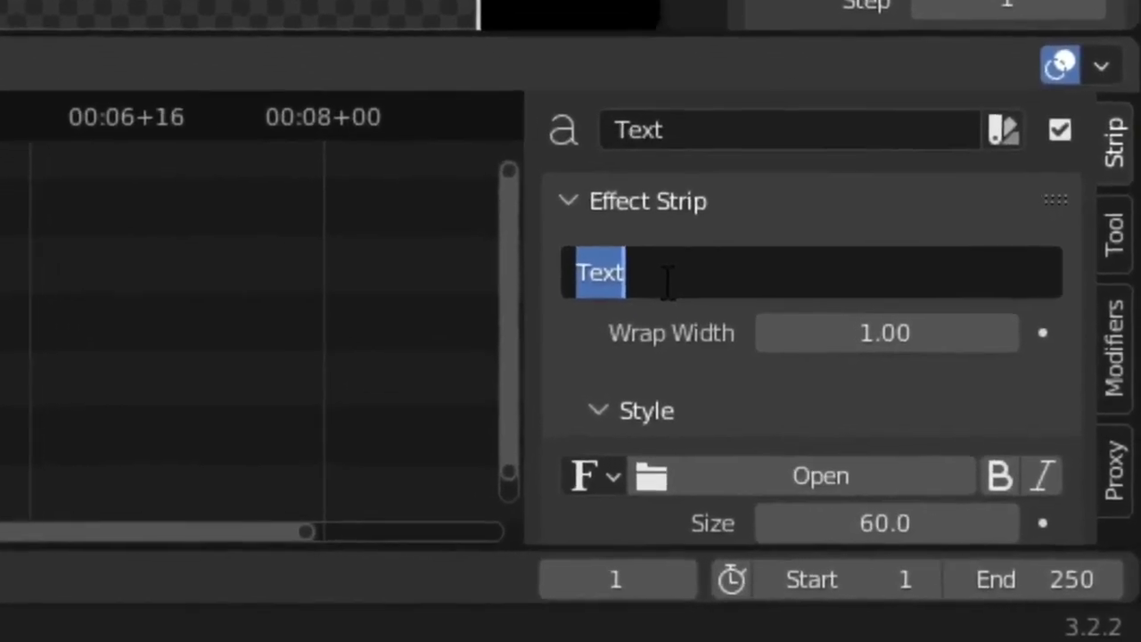
# Set the text strip's content to "Welcome" in Blender's video sequencer.
pyautogui.write('Welcome')
pyautogui.press('Return')
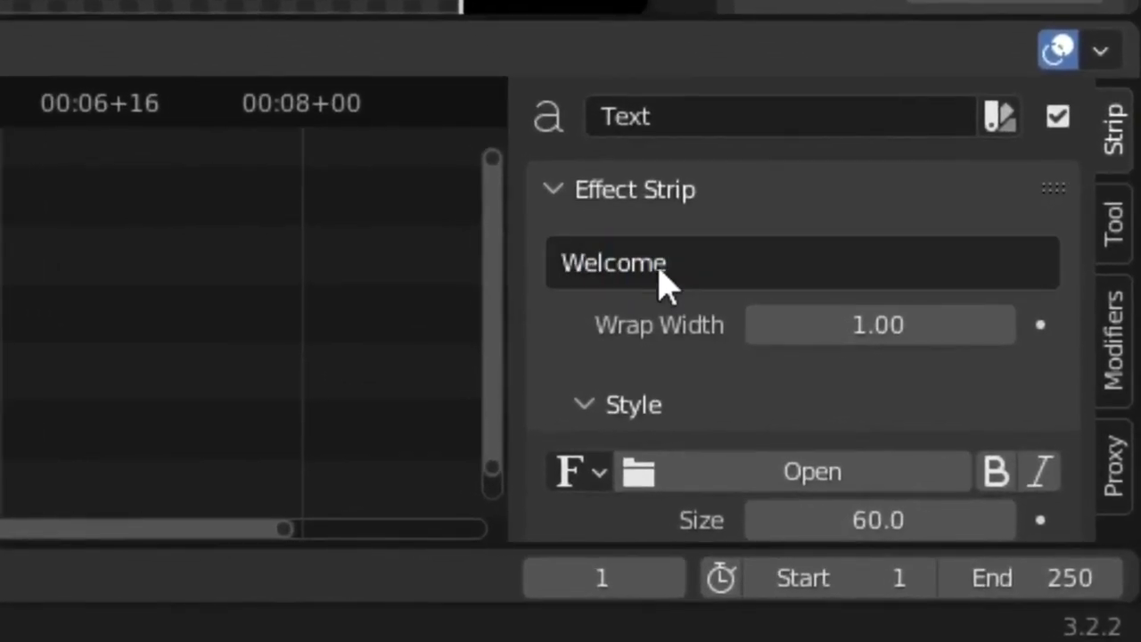
pyautogui.scroll(-3, 858, 395)
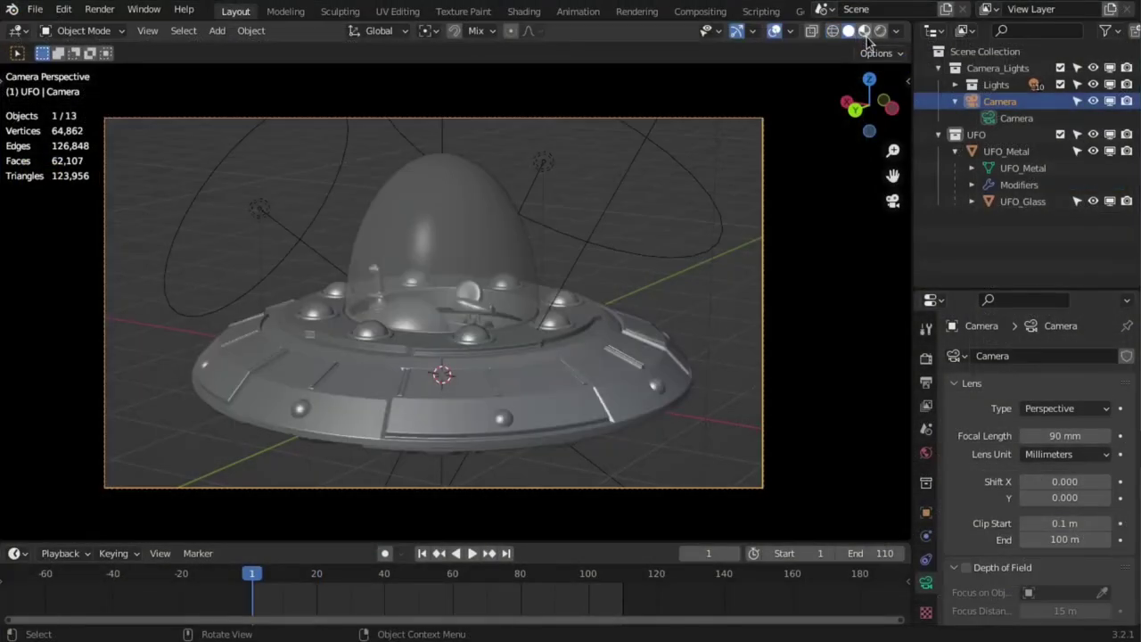
# Switch the UFO scene's viewport shading to Material Preview and on to Rendered.
pyautogui.click(865, 33)
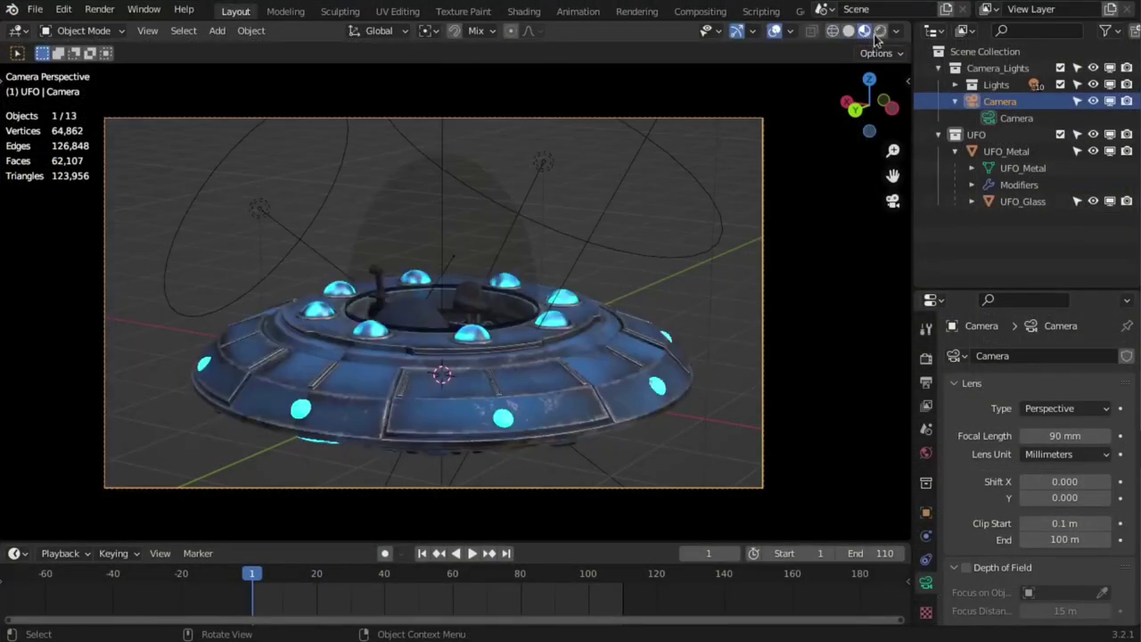
pyautogui.click(880, 32)
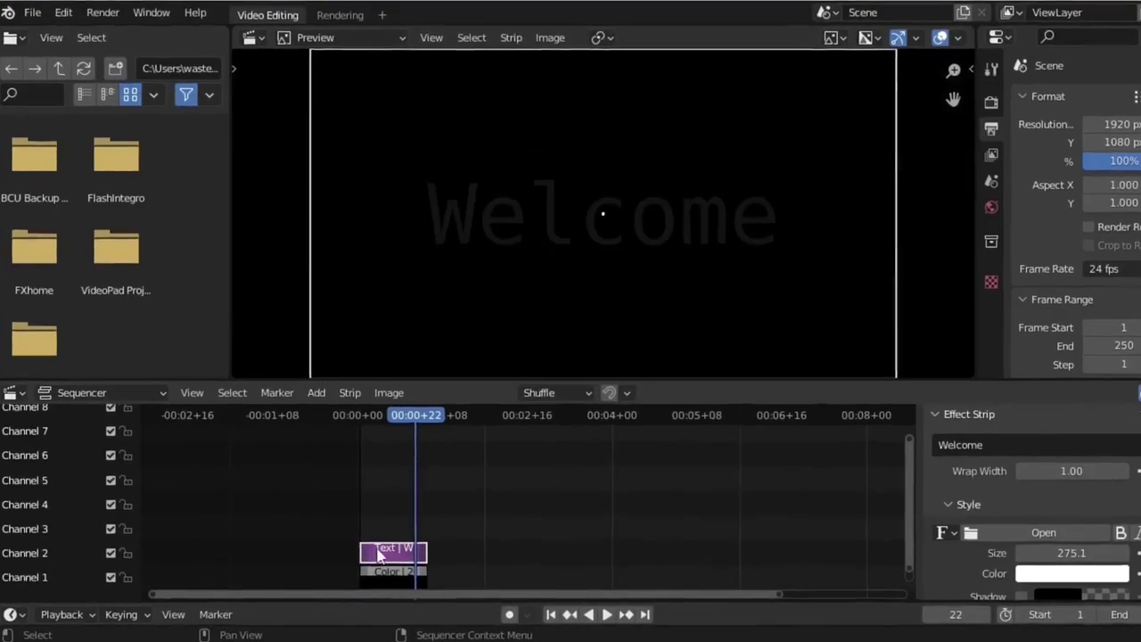
# Apply a fade to the Welcome text strip on channel 2 of the sequencer.
pyautogui.rightClick(382, 549)
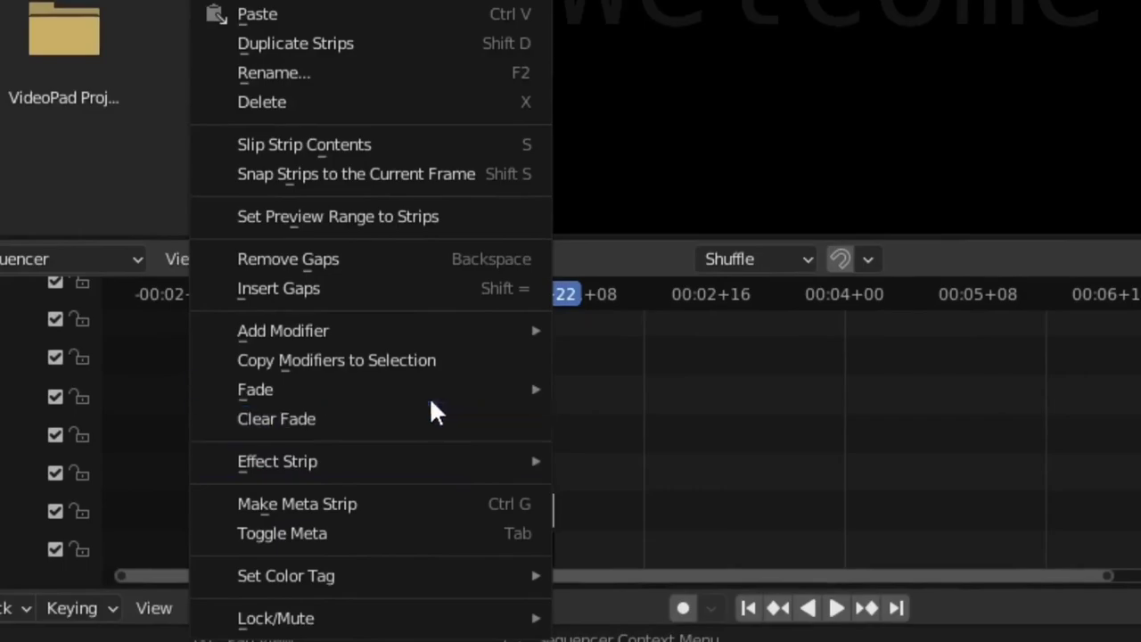
pyautogui.moveTo(452, 395)
pyautogui.click(565, 387)
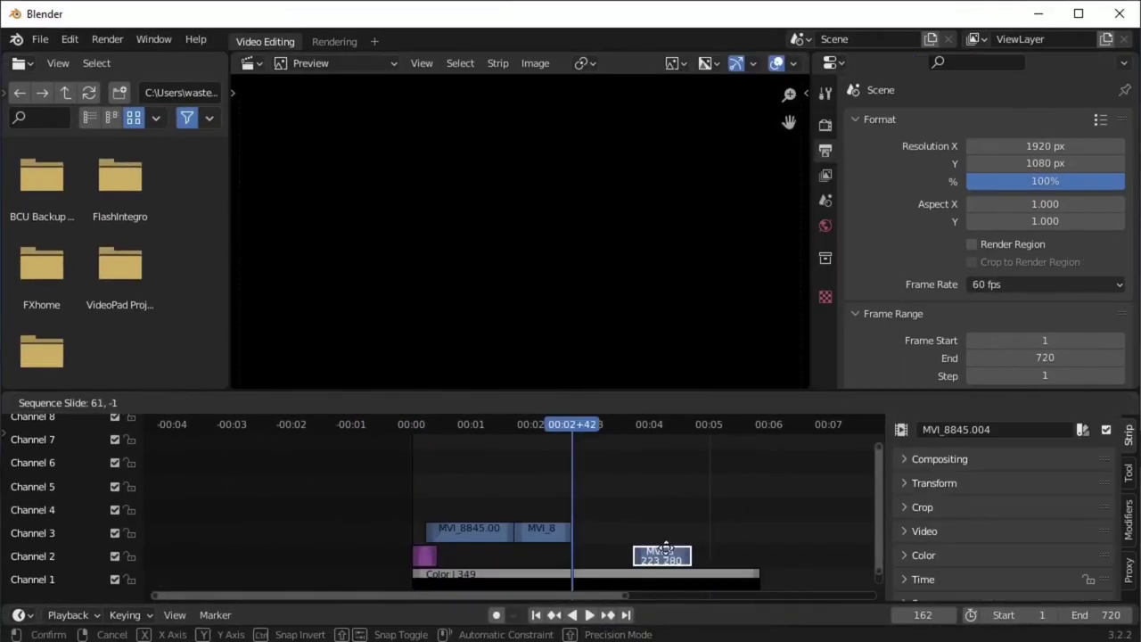
# Move the MVI_8845.004 strip down to channel 2 with a gap after the preceding strips, and preview MVI_8845.002.
pyautogui.click(595, 554)
pyautogui.press('space')
pyautogui.click(541, 426)
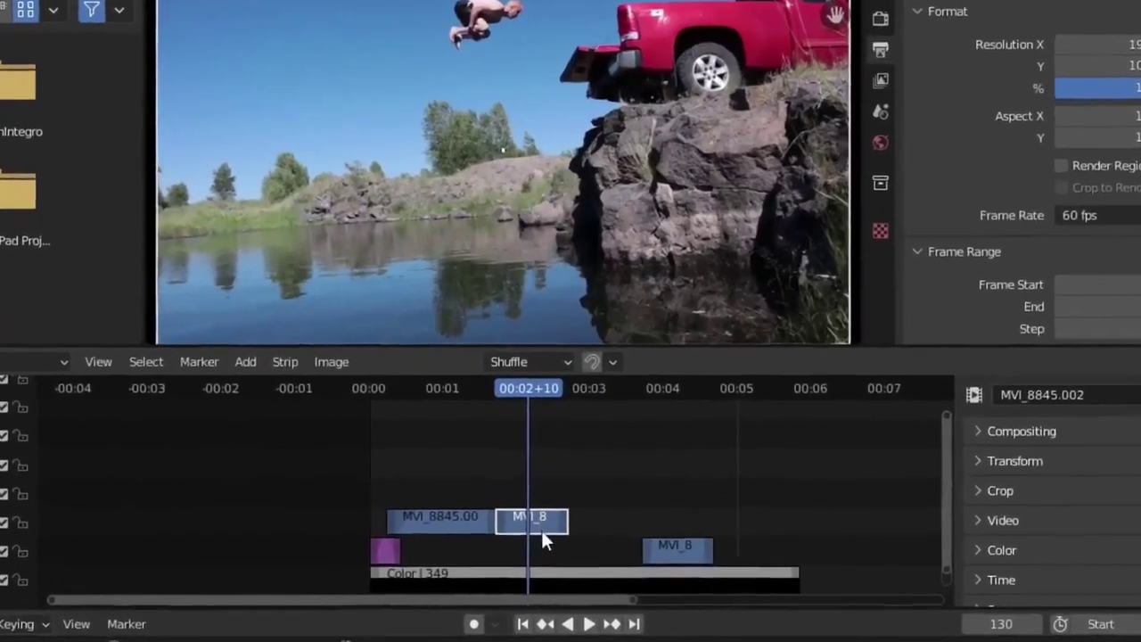
# Add a Speed Control effect strip to the MVI_8845.002 strip.
pyautogui.hotkey('shift', 'a')
pyautogui.moveTo(550, 551)
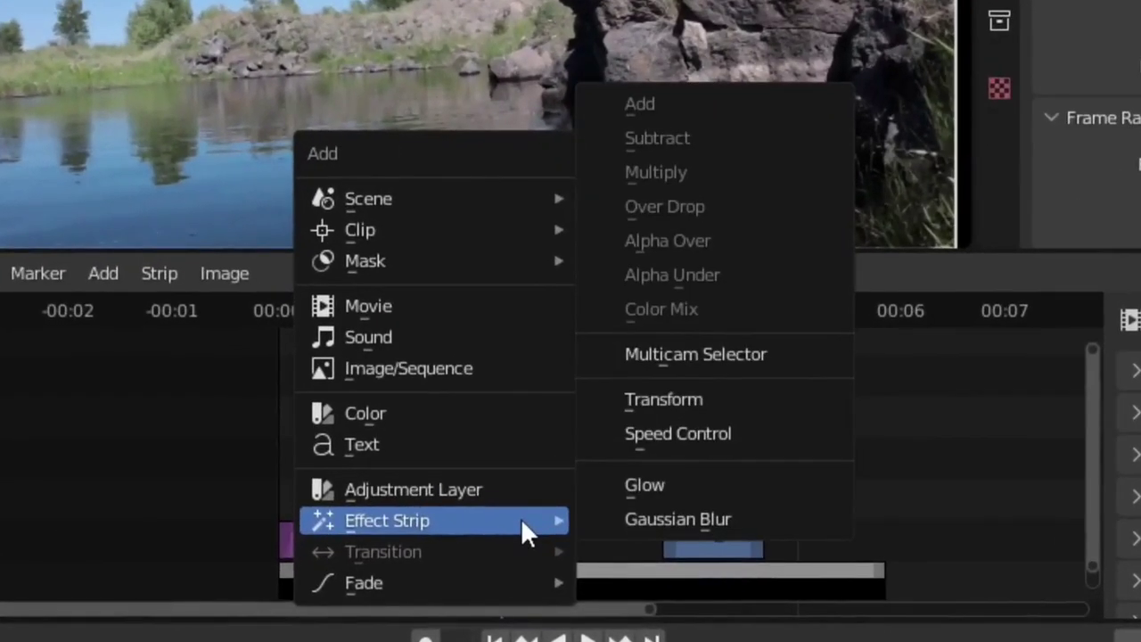
pyautogui.click(677, 437)
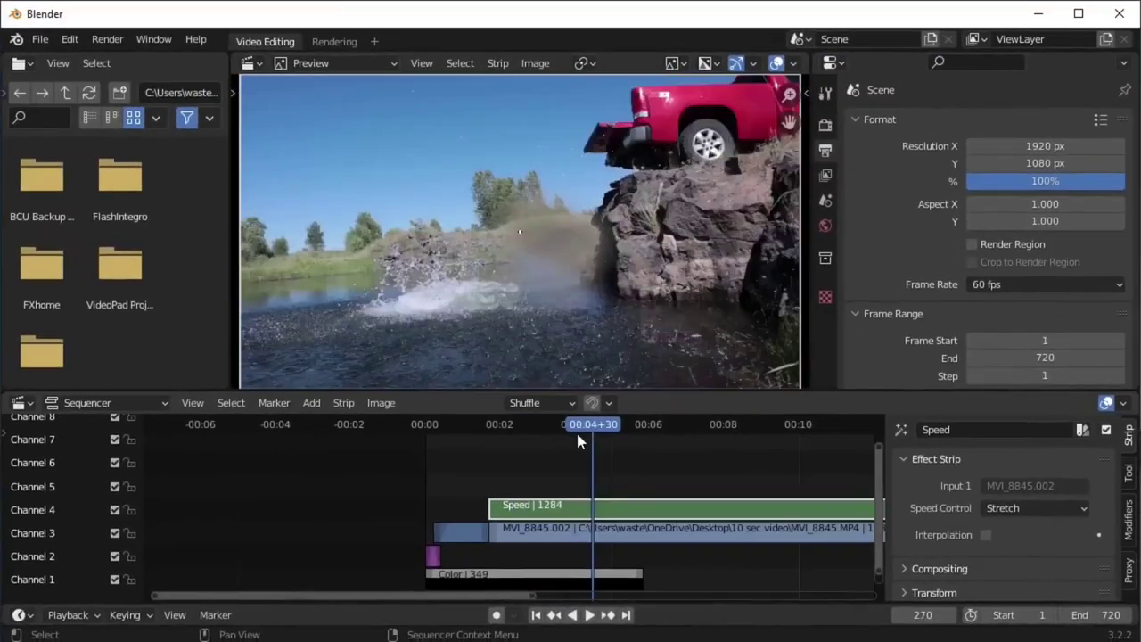
# Crop the Jump.jpg image strip on channel 6 with a Left crop of 877 px and adjust its Right crop.
pyautogui.moveTo(570, 366); pyautogui.dragTo(414, 371)
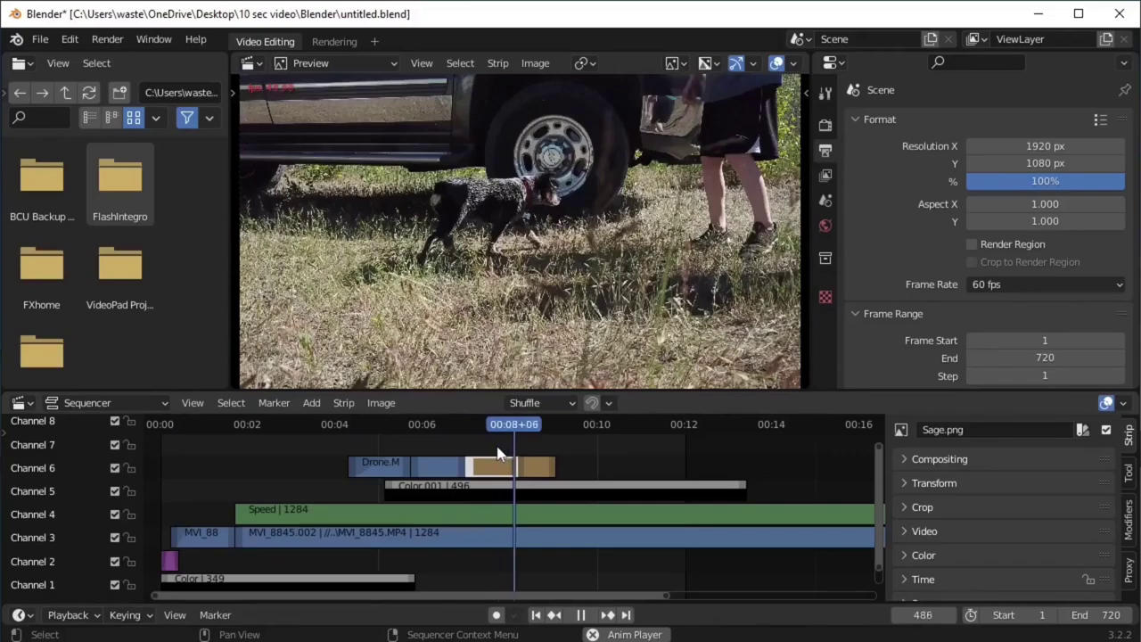
pyautogui.click(533, 468)
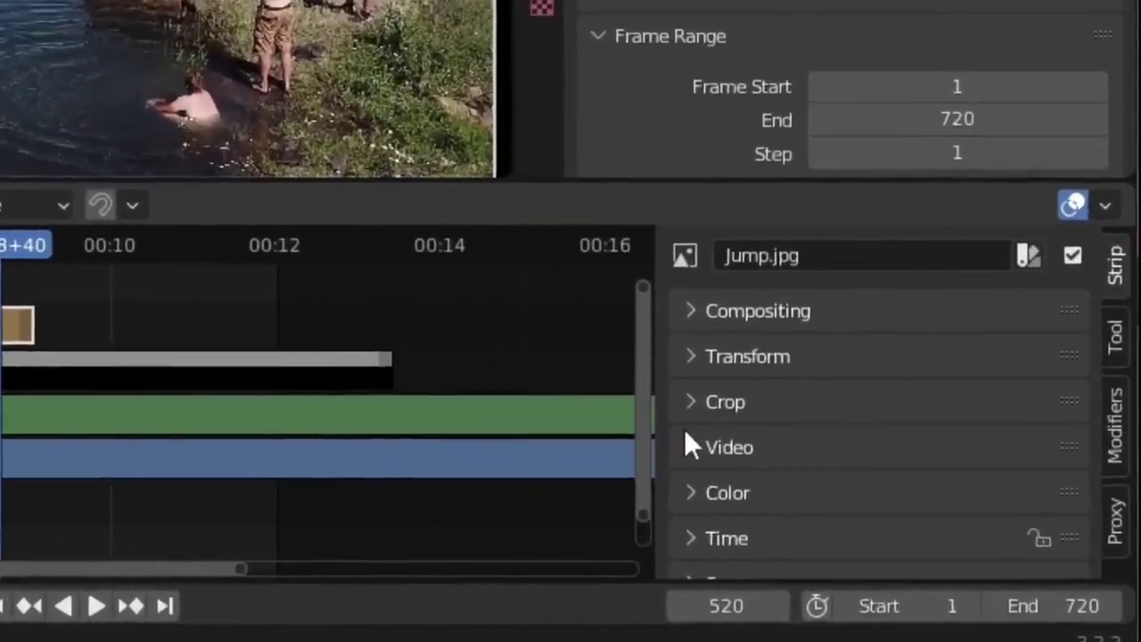
pyautogui.click(905, 507)
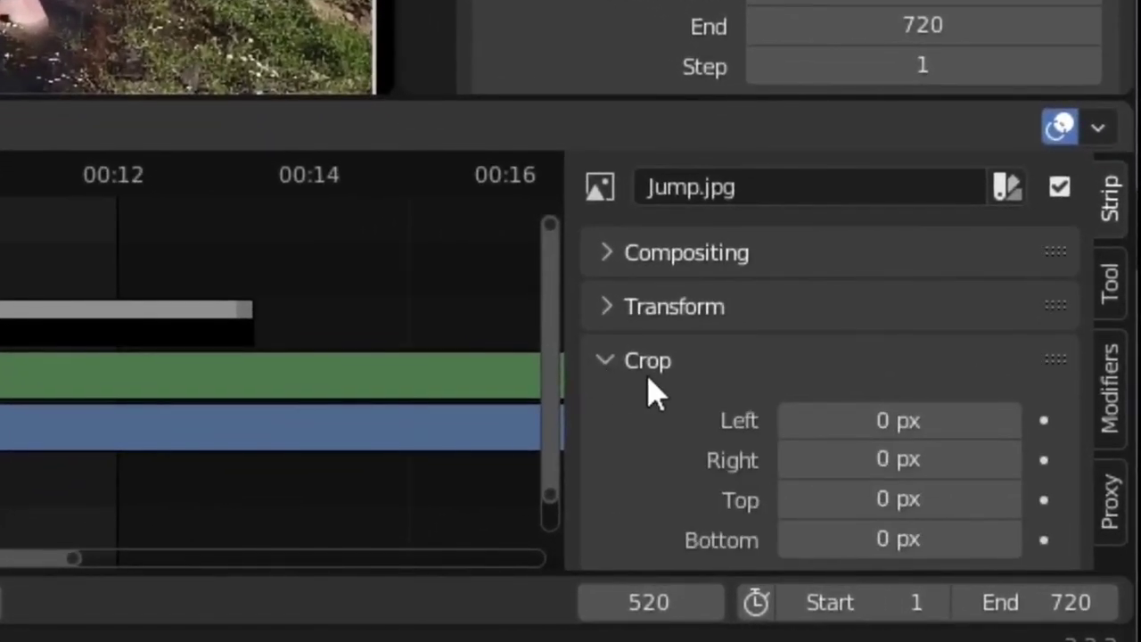
pyautogui.scroll(-2, 649, 392)
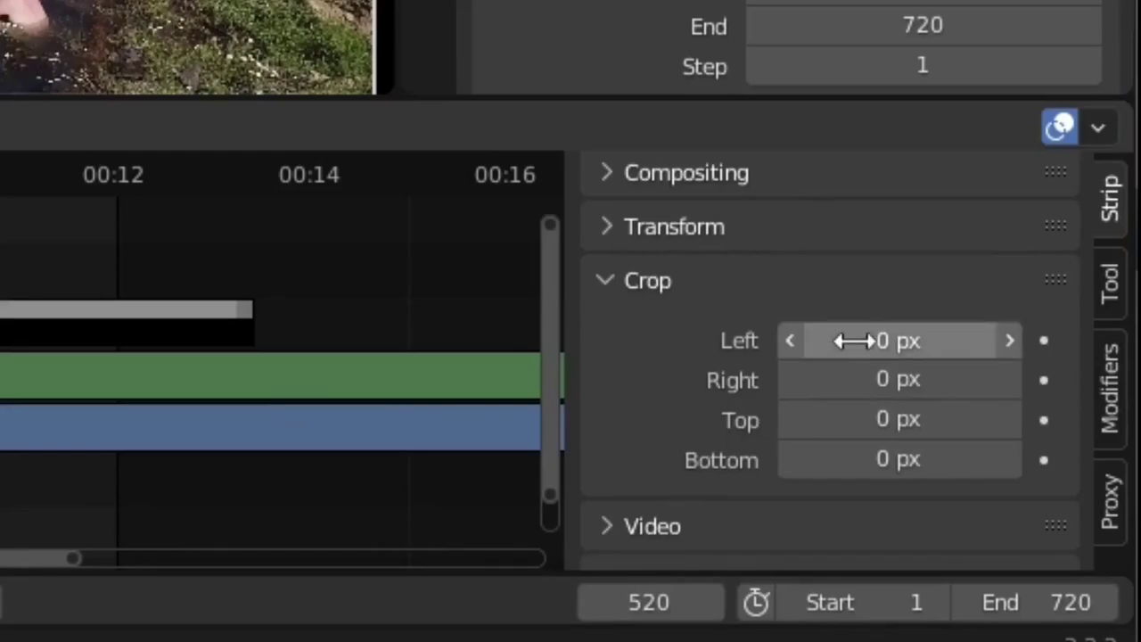
pyautogui.moveTo(854, 341); pyautogui.dragTo(835, 396)
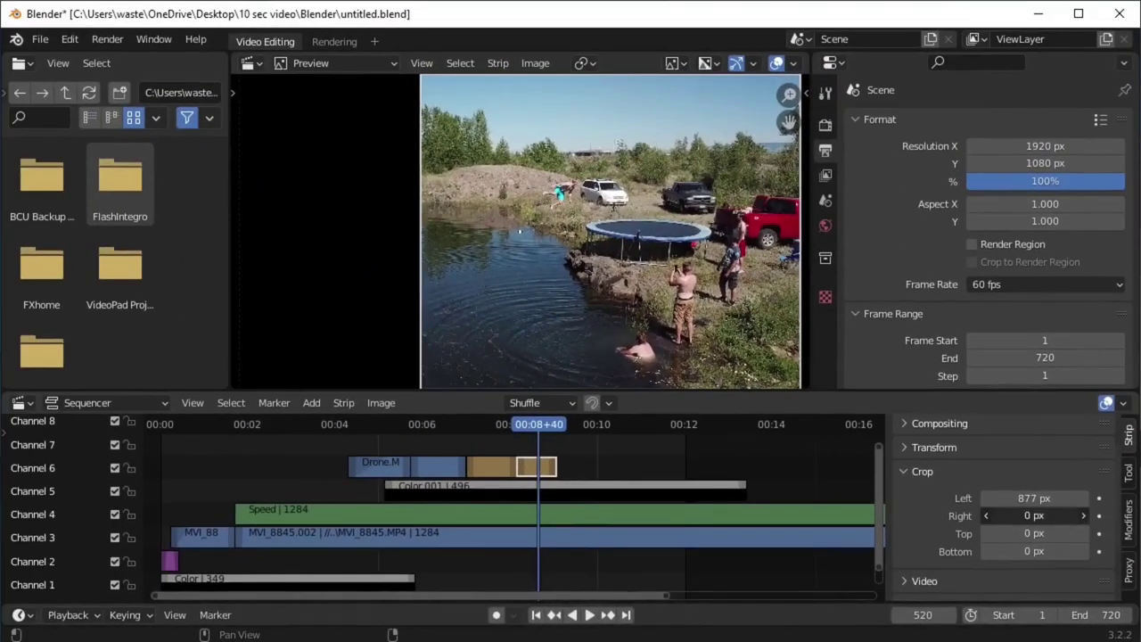
pyautogui.moveTo(1034, 515); pyautogui.dragTo(1073, 533)
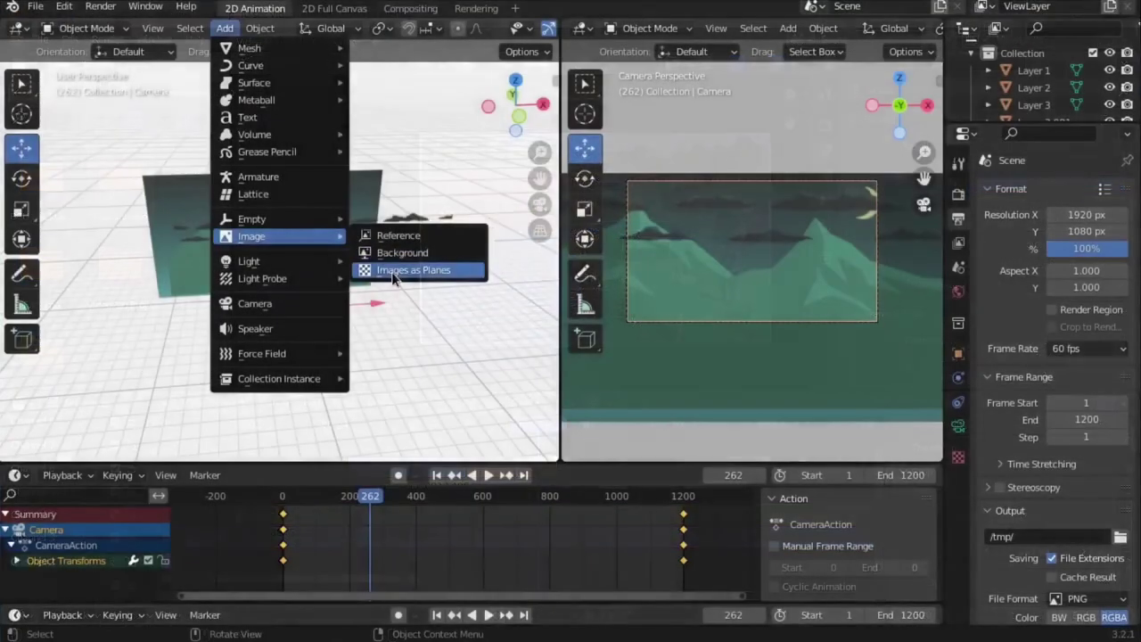
# Import the Layer 4 skyline as an image plane, scaled up about 5.9 times and positioned in front of the mountain layers.
pyautogui.click(406, 268)
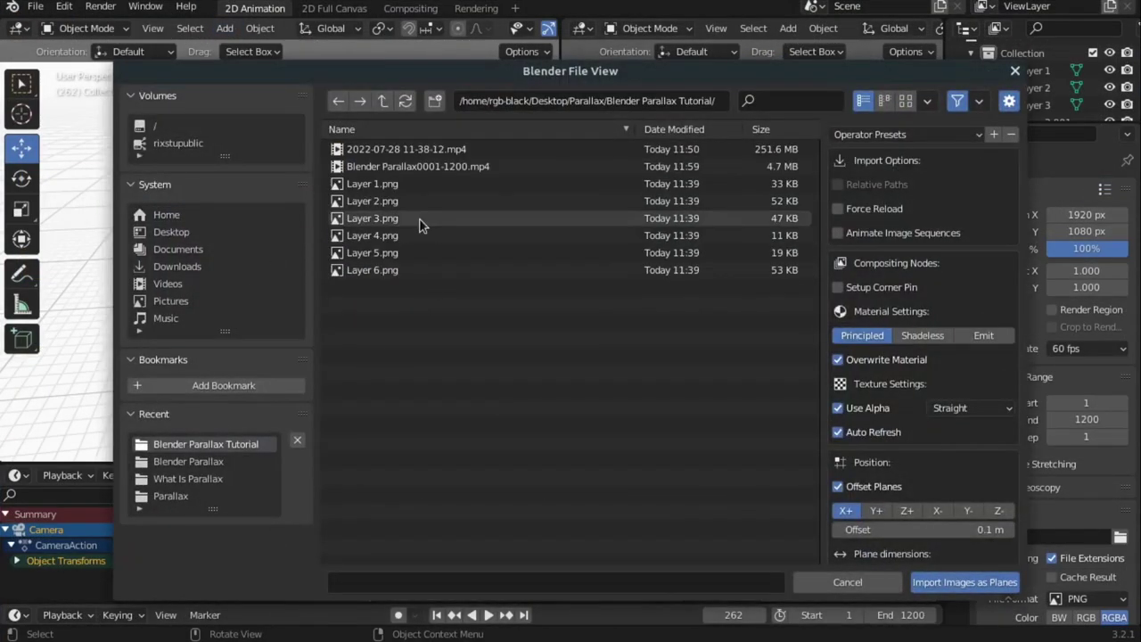
pyautogui.doubleClick(419, 224)
pyautogui.press('s')
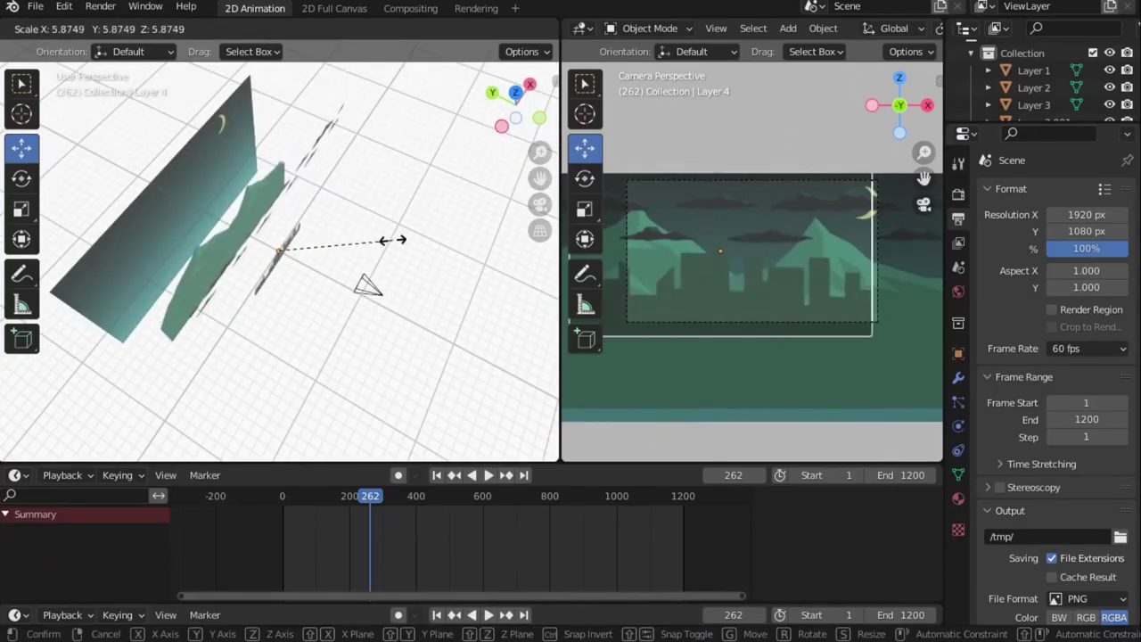
pyautogui.click(392, 241)
pyautogui.hotkey('shift', 'Left')
pyautogui.press('g')
pyautogui.click(294, 239)
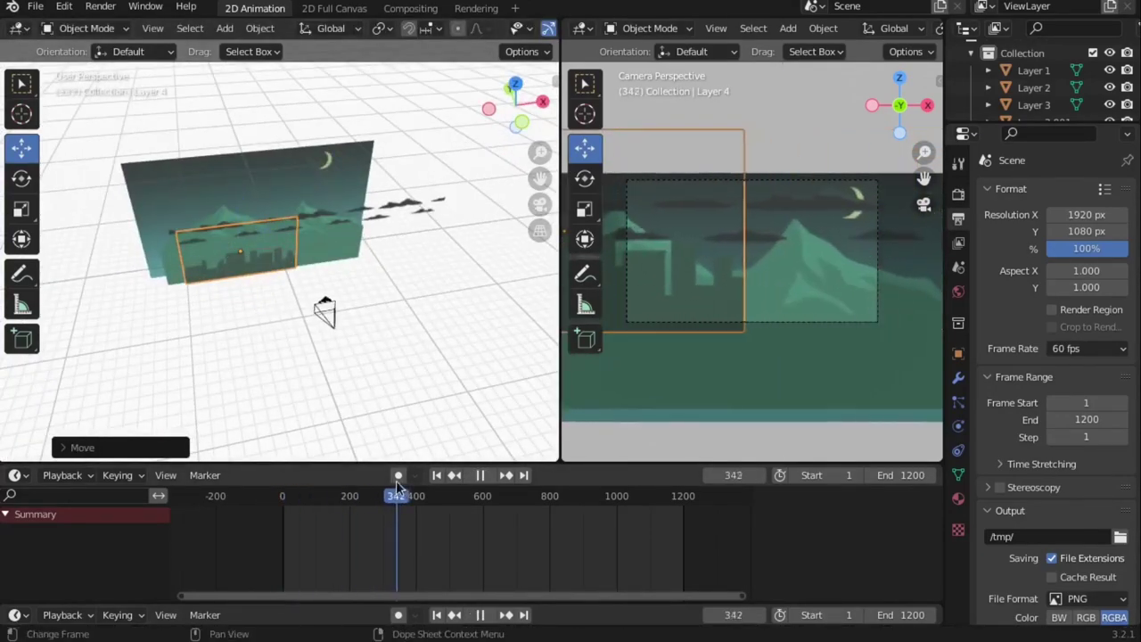
# Paste a copy of the Layer 4 skyline plane and move it about 12.5 m along X to extend the skyline.
pyautogui.hotkey('ctrl', 'v')
pyautogui.press('g')
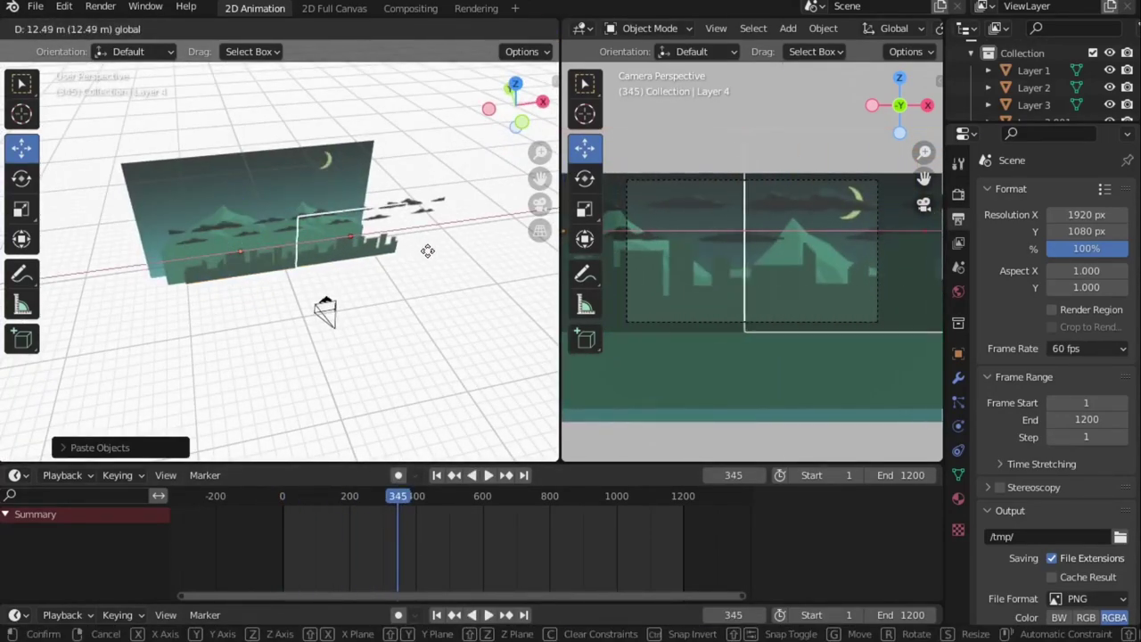
pyautogui.click(372, 299)
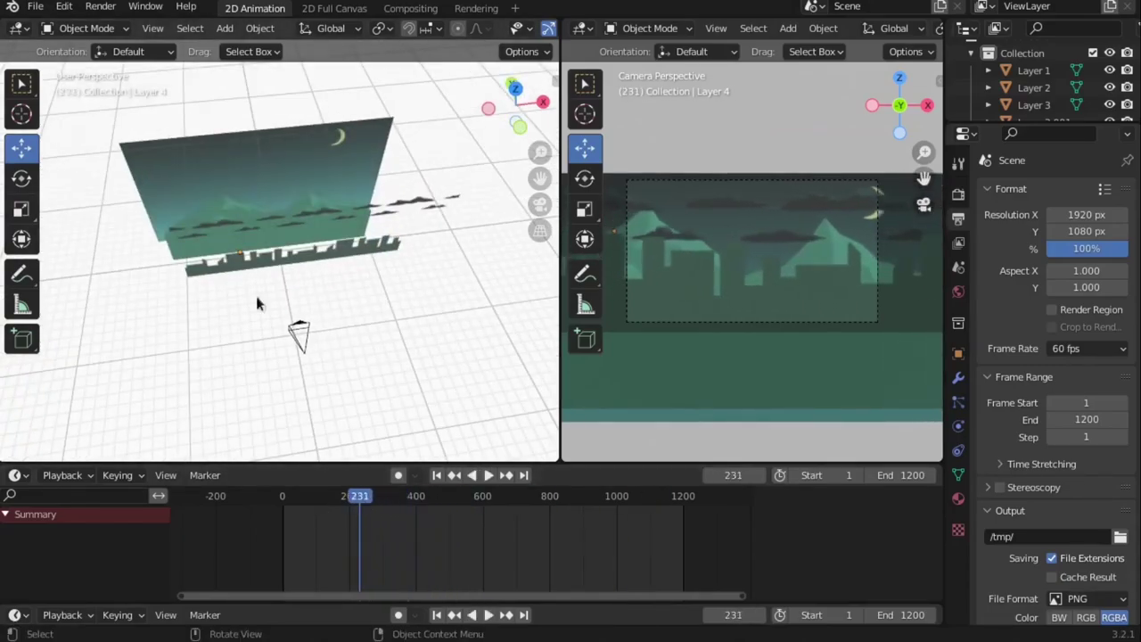
# Add another layer to the parallax scene using Images as Planes and reposition it.
pyautogui.click(225, 28)
pyautogui.moveTo(267, 236)
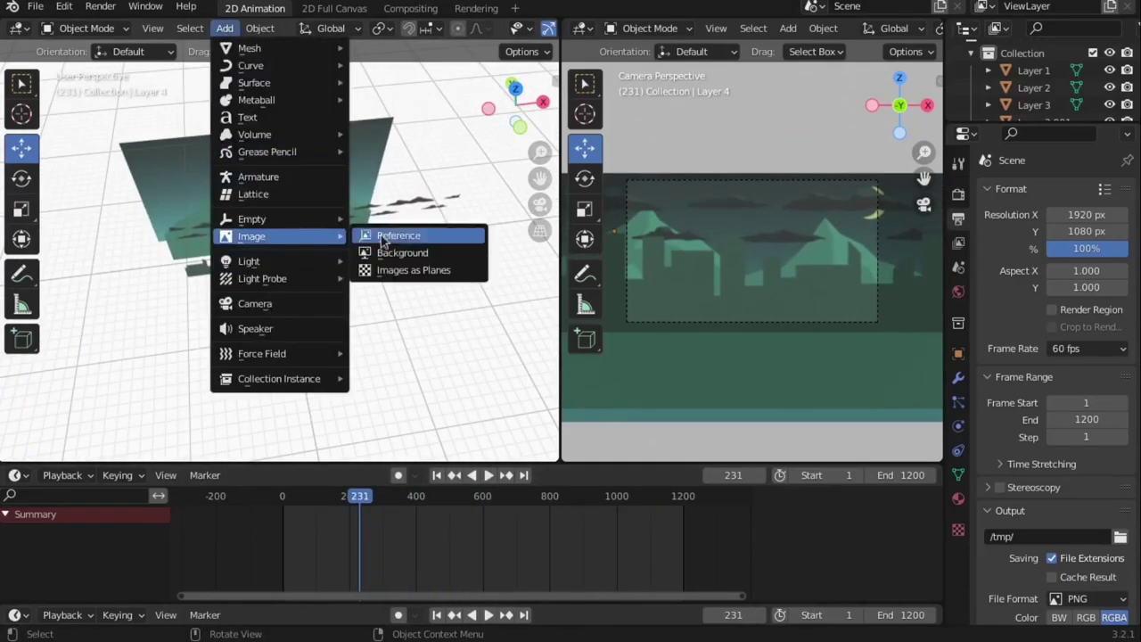
pyautogui.click(413, 269)
pyautogui.press('g')
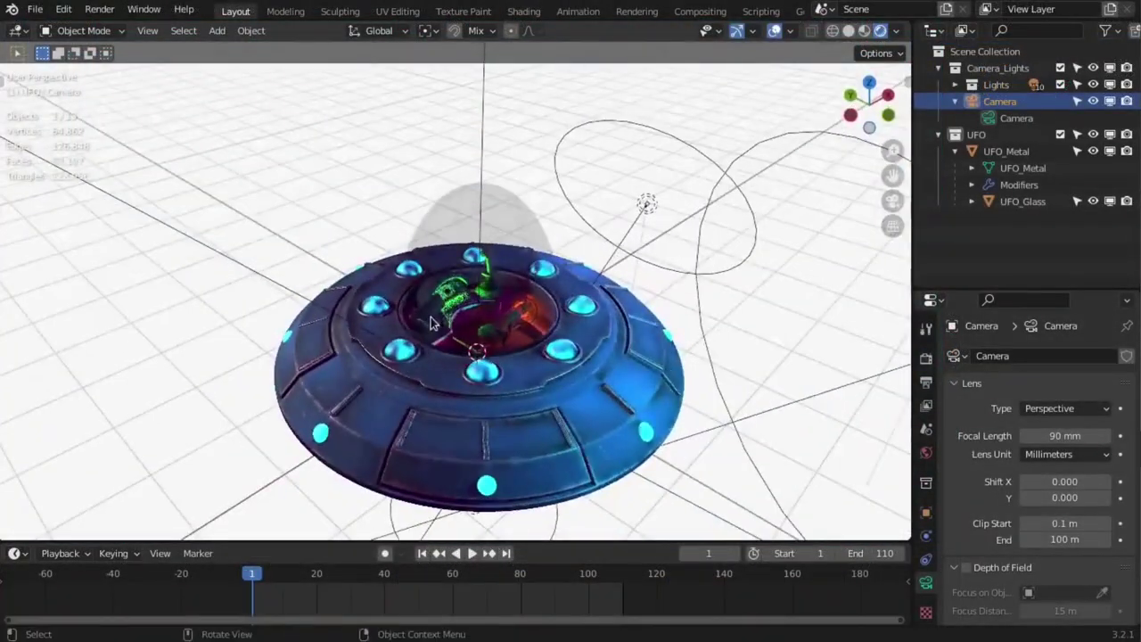
# Examine the UFO model's cockpit controls up close in the rendered view.
pyautogui.scroll(8, 431, 316)
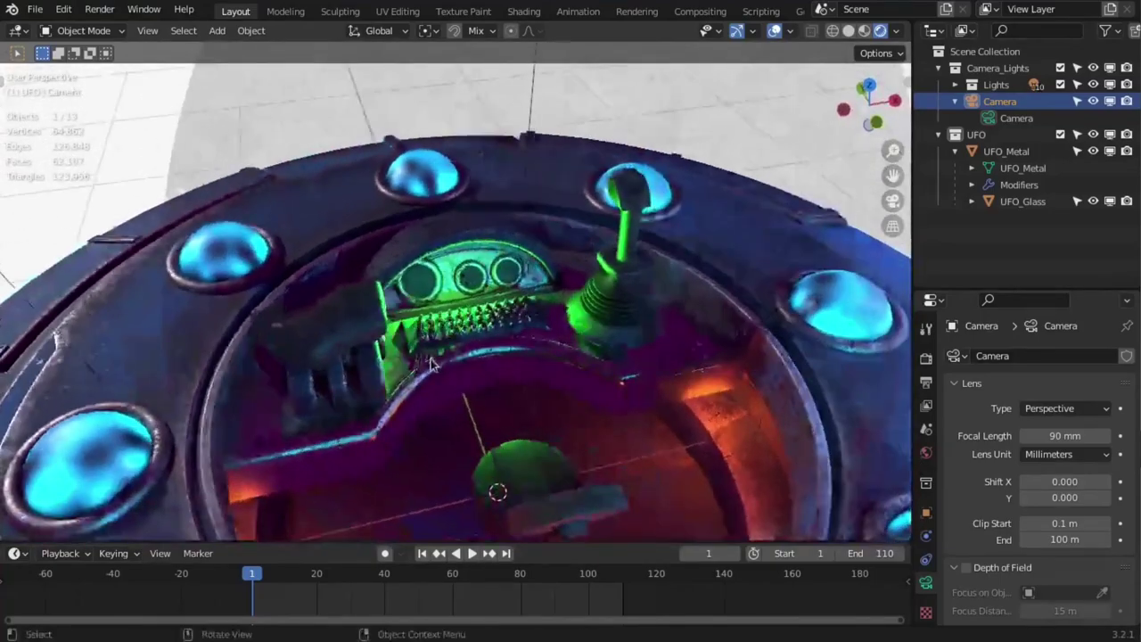
pyautogui.moveTo(431, 363); pyautogui.dragTo(499, 315)
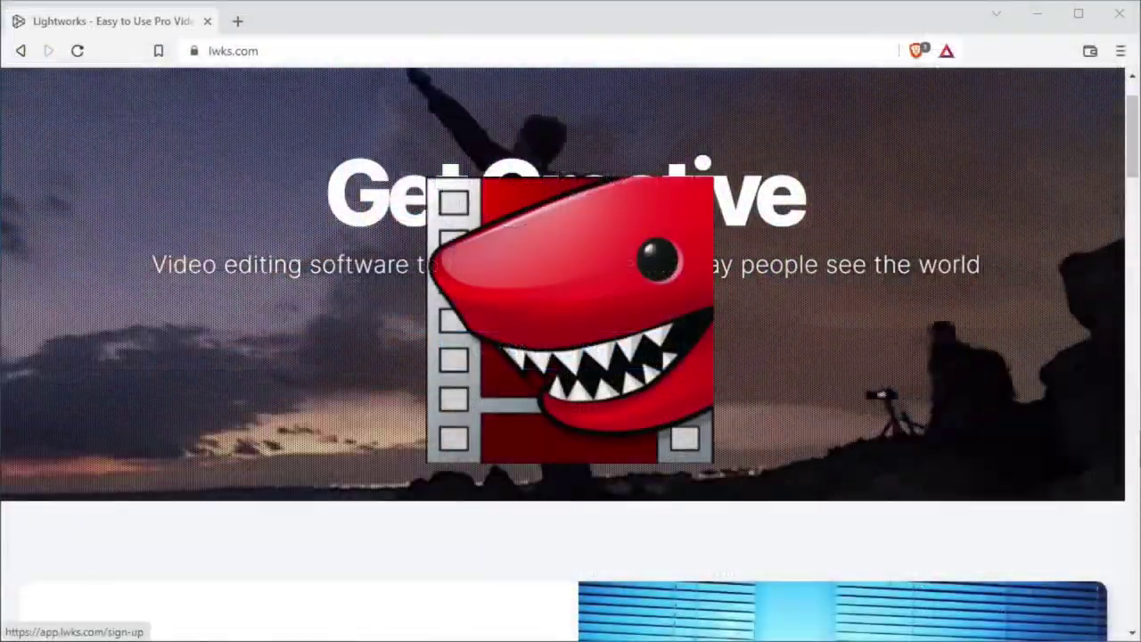
# Switch to the browser and open the sign-up page from the Lightworks website.
pyautogui.click(579, 370)
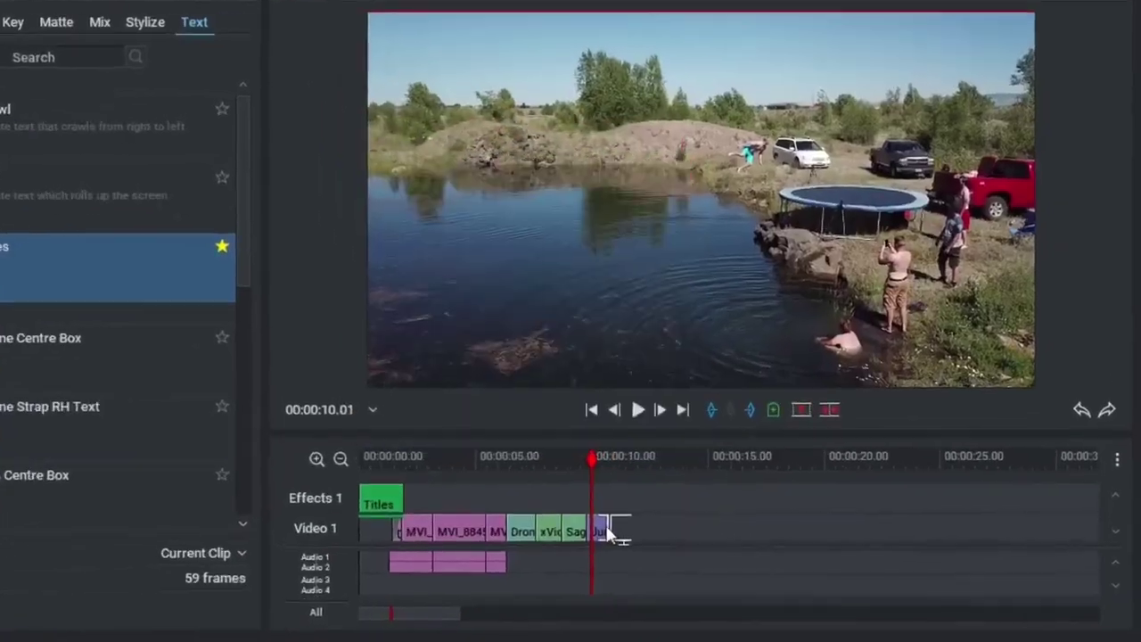
# In Lightworks, browse the Stylize and Mix effects that can be added to the Jump clip, and view the sequence's playback format choices.
pyautogui.rightClick(614, 526)
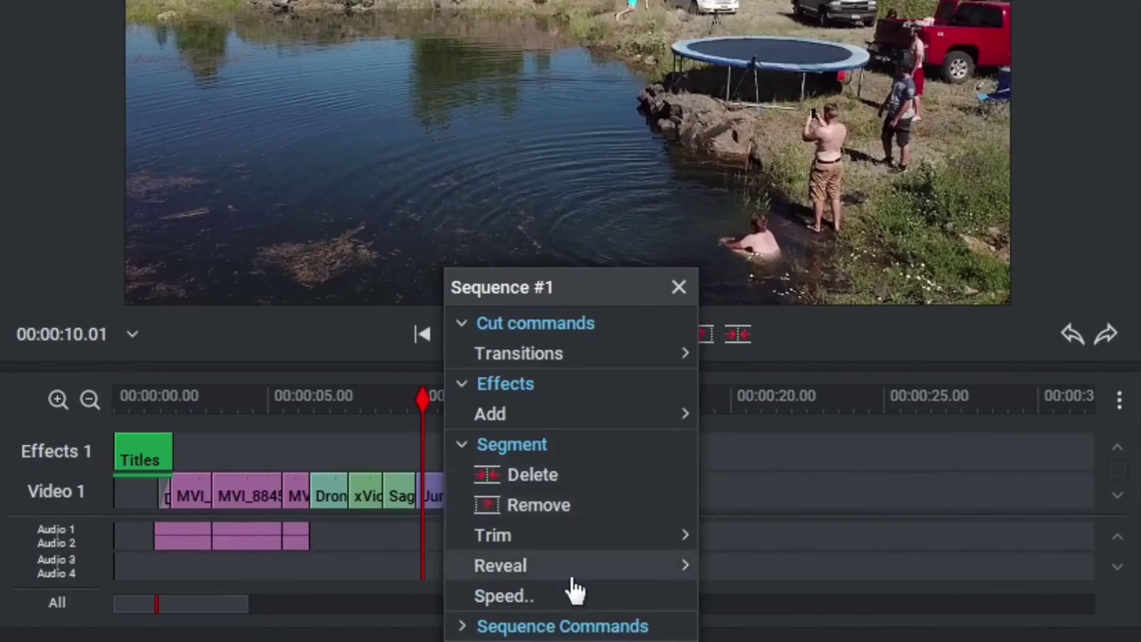
pyautogui.moveTo(620, 438)
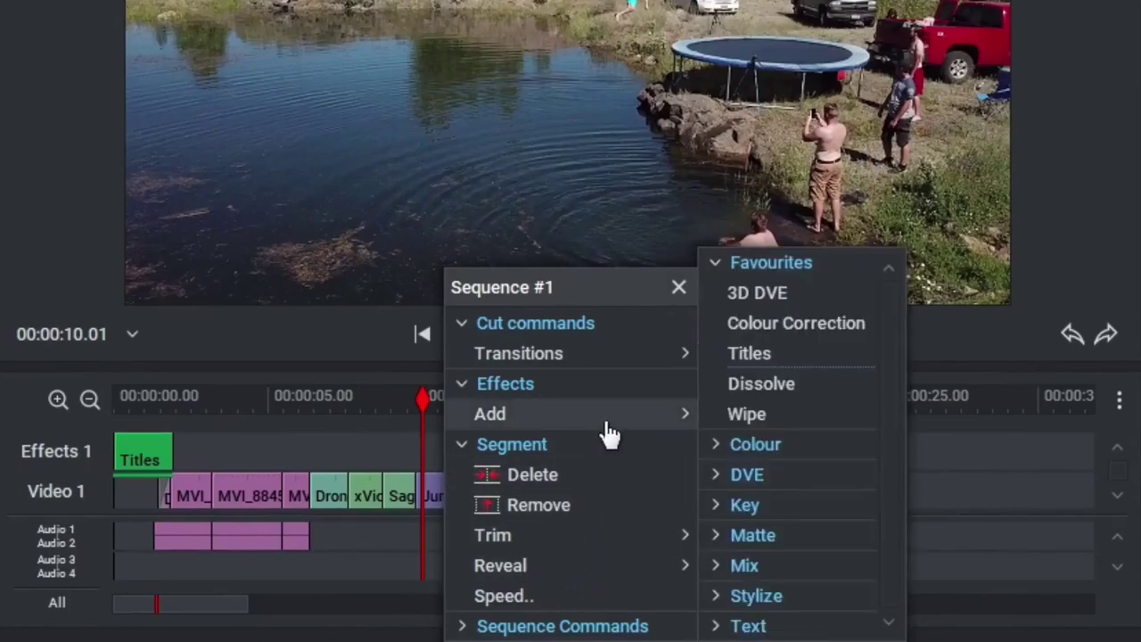
pyautogui.click(718, 598)
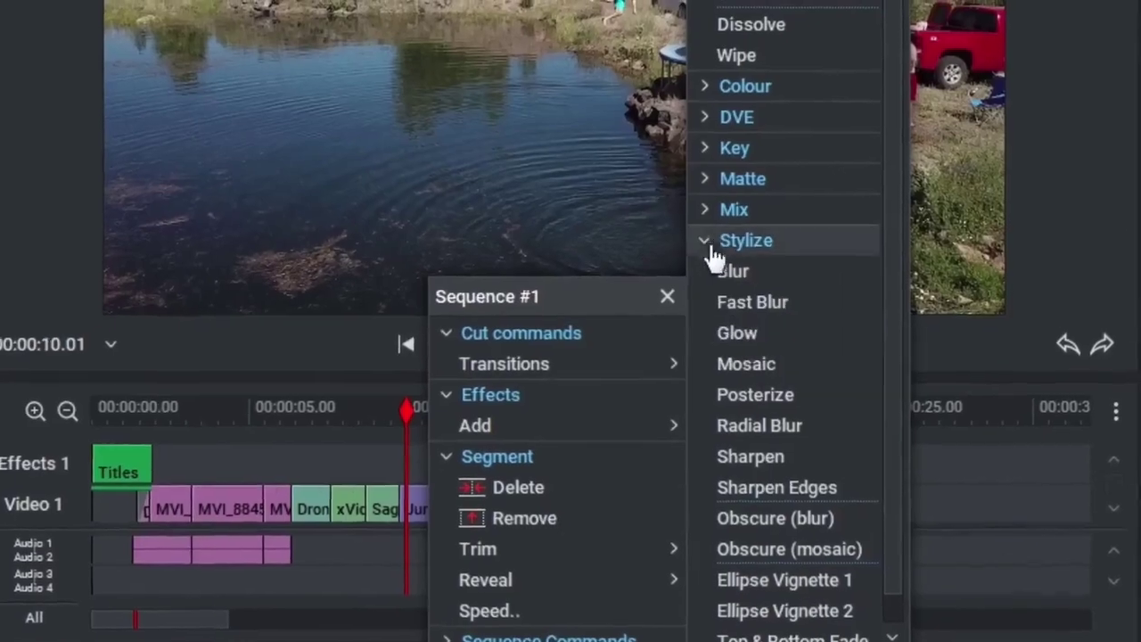
pyautogui.click(712, 254)
pyautogui.click(706, 212)
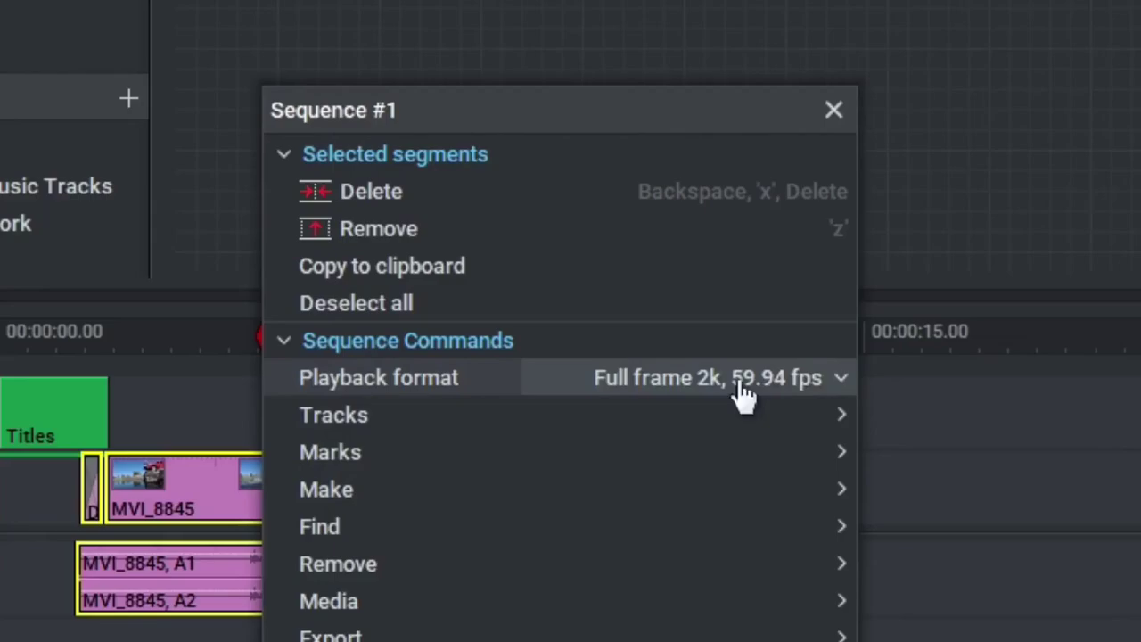
pyautogui.click(841, 382)
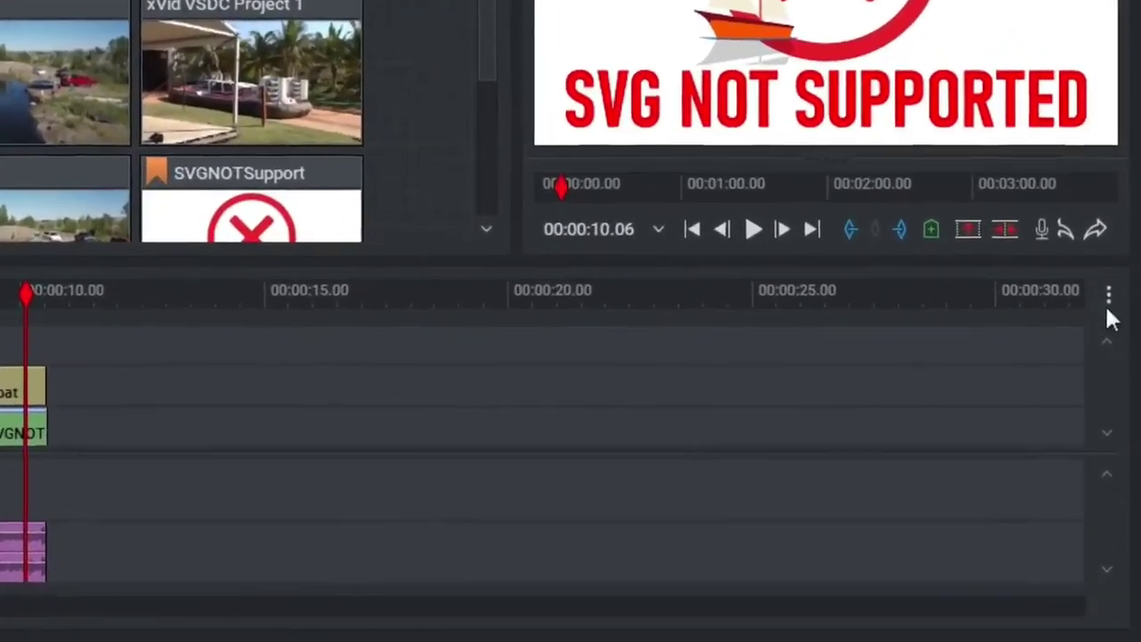
# Set up an H.264/MP4 export of Sequence #1 named LW and check the available frame sizes.
pyautogui.click(1116, 413)
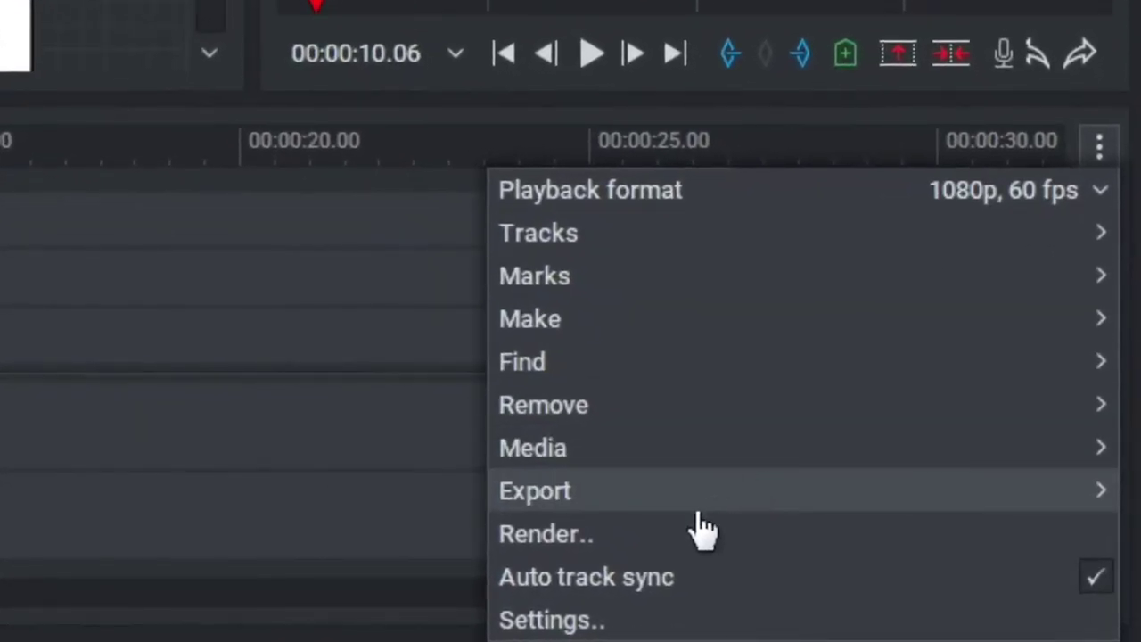
pyautogui.click(615, 492)
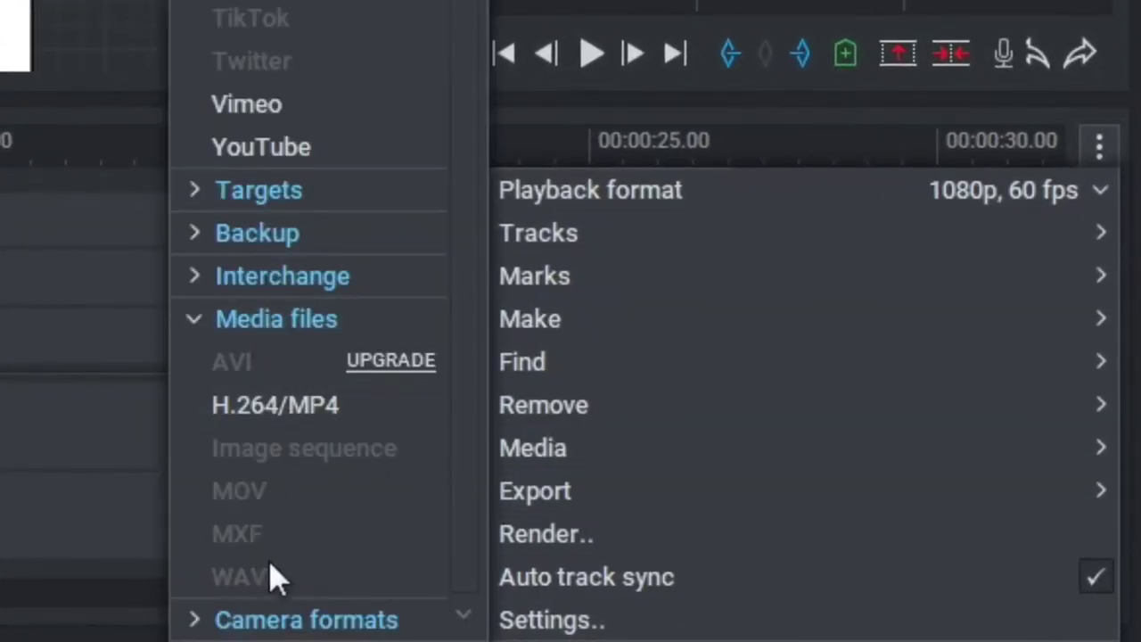
pyautogui.click(262, 419)
pyautogui.click(845, 359)
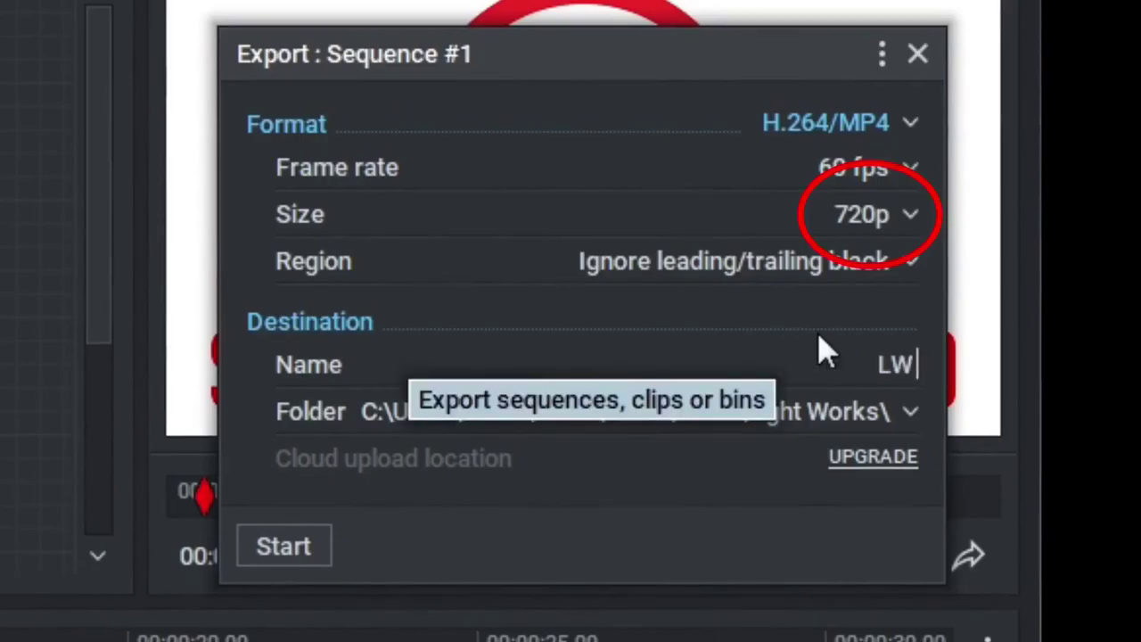
pyautogui.click(862, 214)
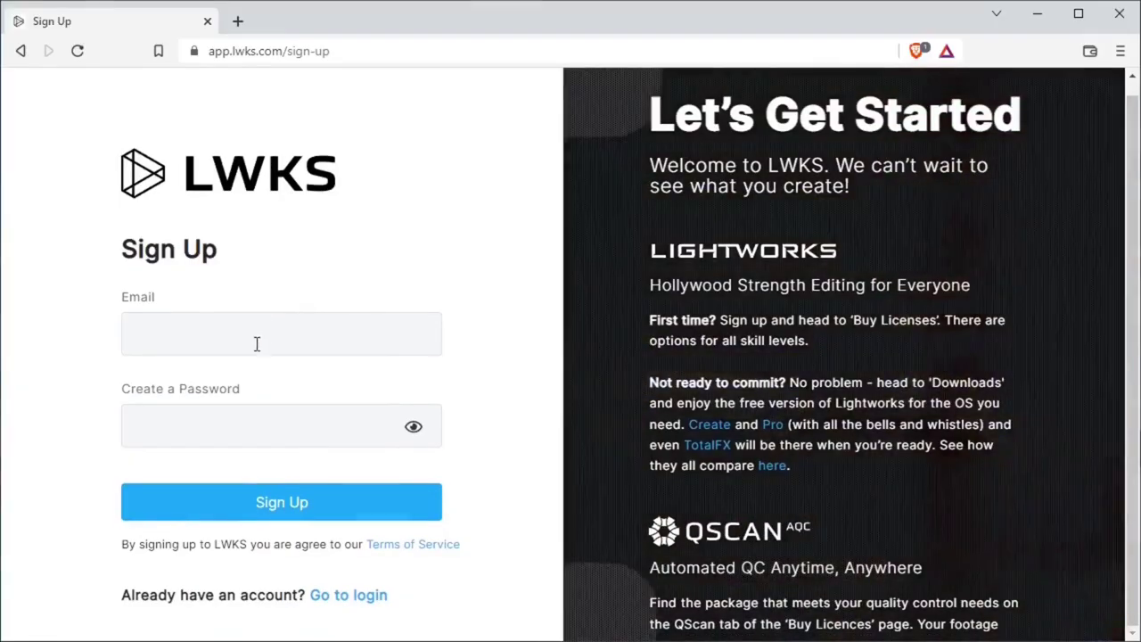
# Fill in the e-mail on the LWKS sign-up form and choose Lightworks Video Editor as the product being signed up for.
pyautogui.click(255, 341)
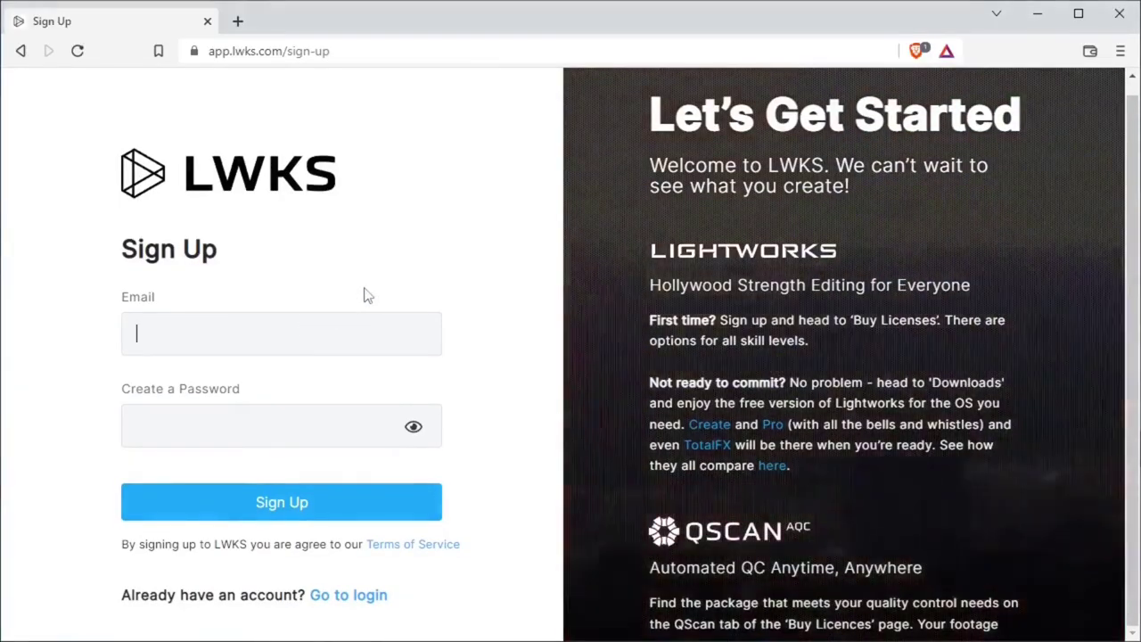
pyautogui.write('dave')
pyautogui.click(615, 314)
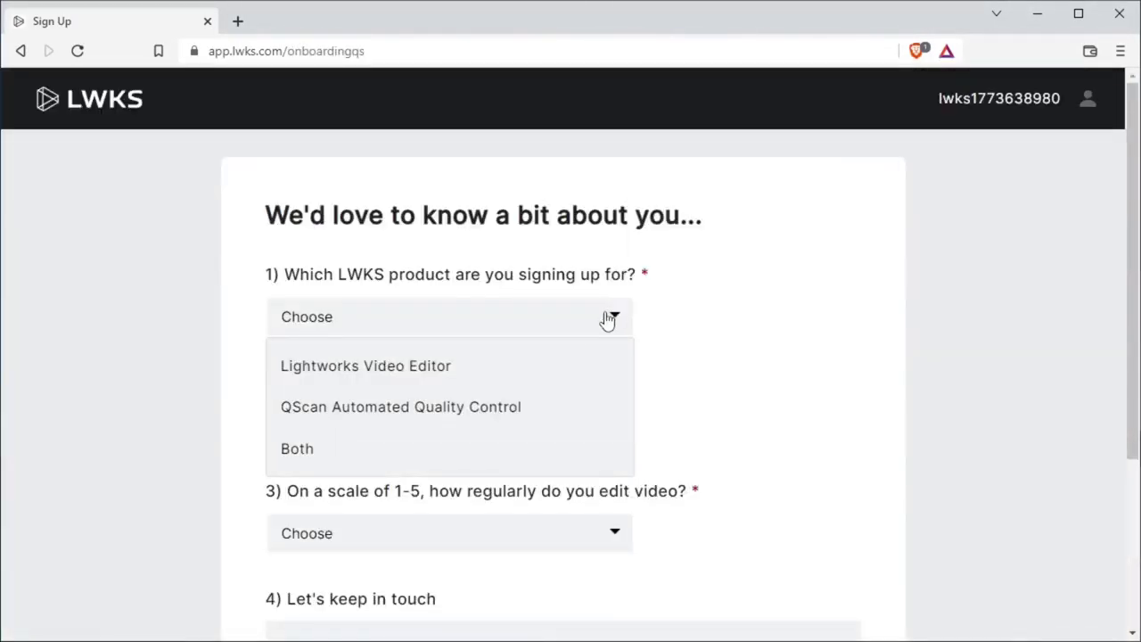
pyautogui.click(453, 367)
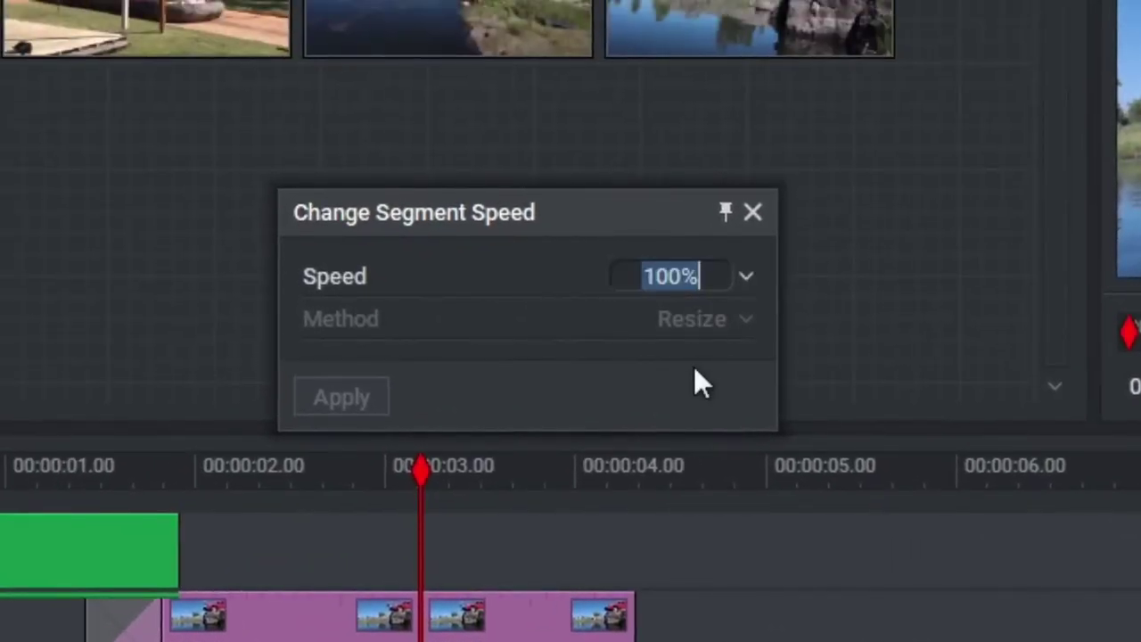
# Set the Lightworks segment's speed to 50% and place the MVI_8845 clip on the Video 1 track at the end of the title.
pyautogui.write('50')
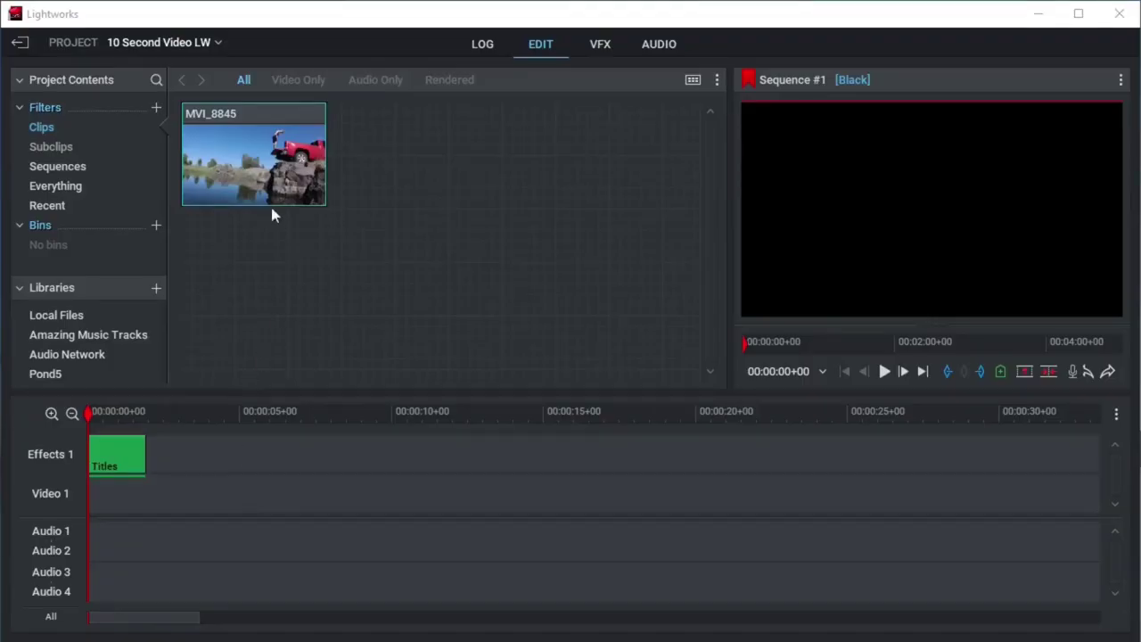
pyautogui.moveTo(270, 203); pyautogui.dragTo(148, 490)
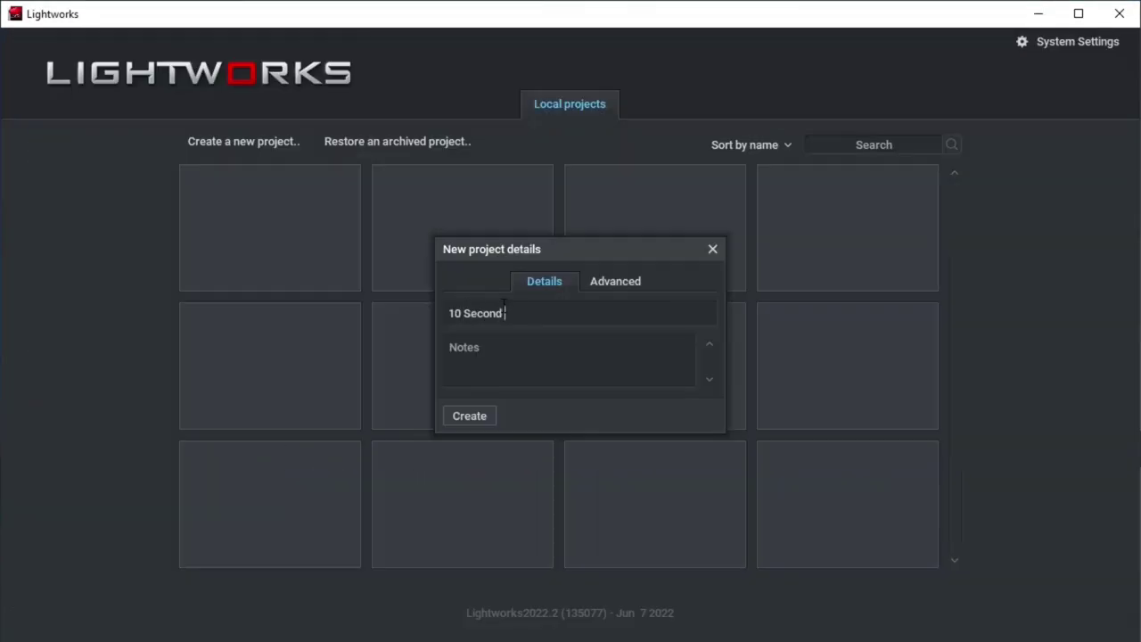
# Create the project 10 Second Video LW and add a Titles effect to its empty timeline.
pyautogui.click(468, 415)
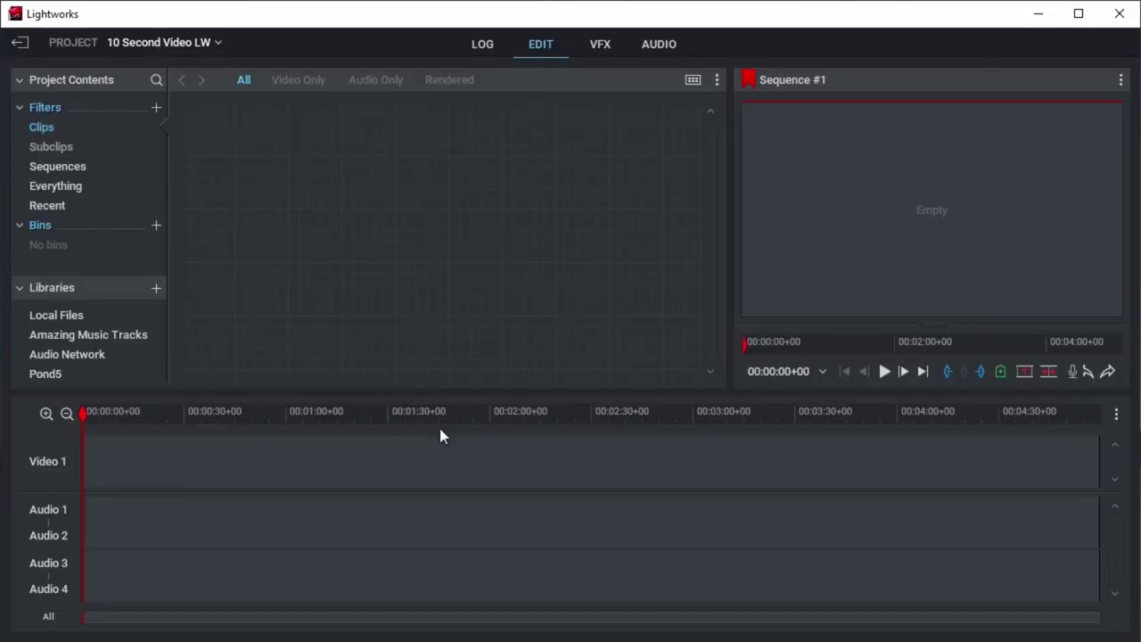
pyautogui.moveTo(95, 329); pyautogui.dragTo(341, 478)
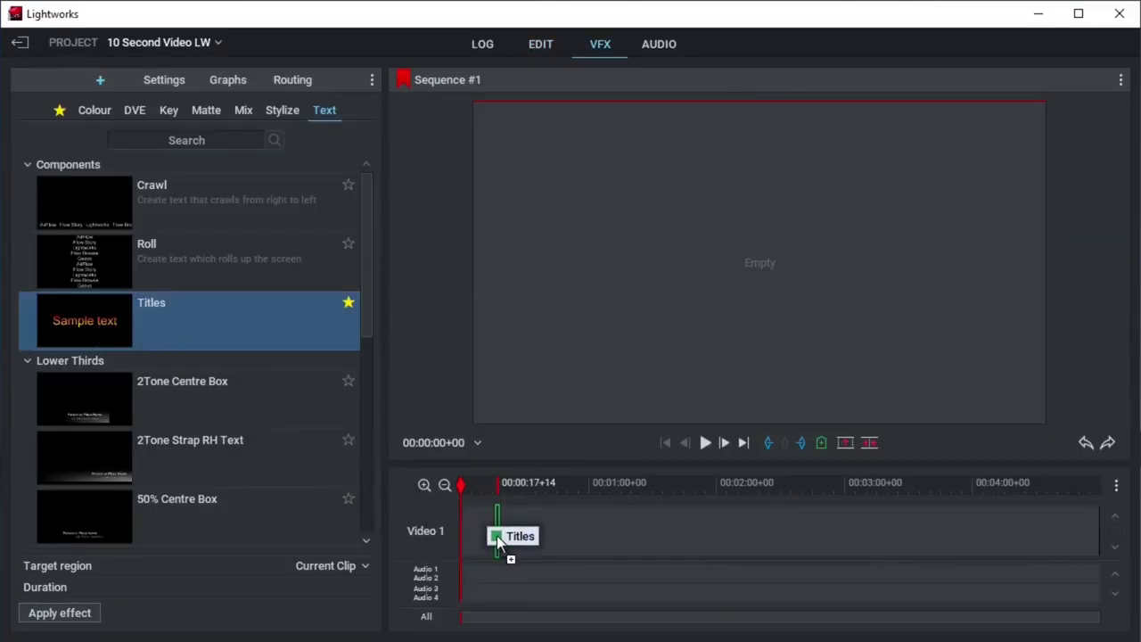
pyautogui.moveTo(497, 543); pyautogui.dragTo(496, 540)
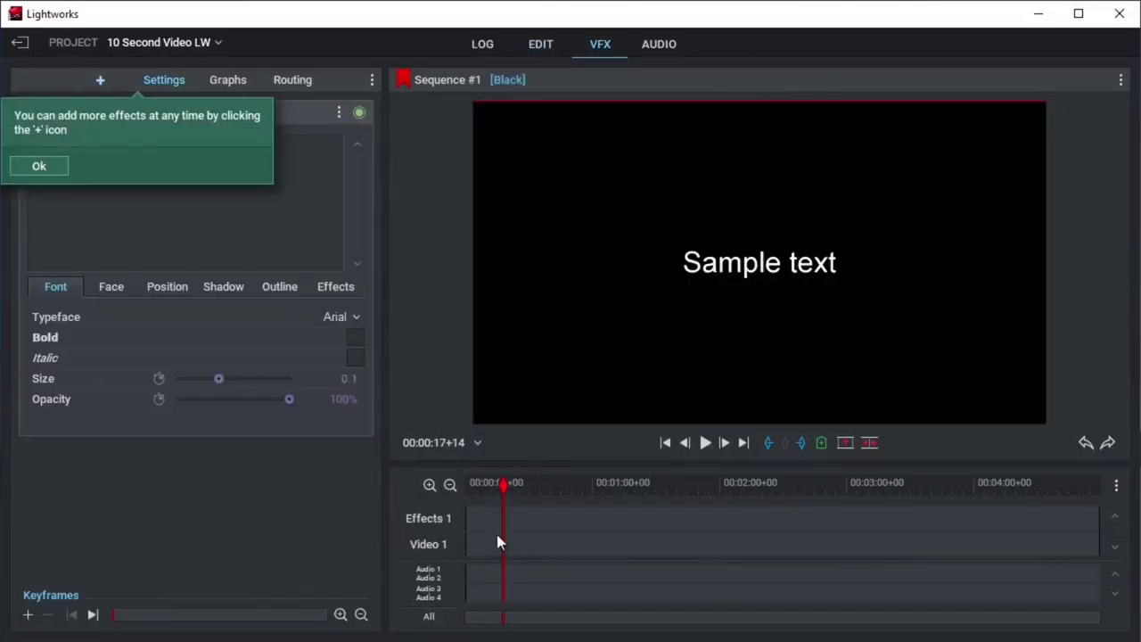
# Set the title text to Welcome and its font size to 0.25.
pyautogui.click(233, 153)
pyautogui.write('Welcome')
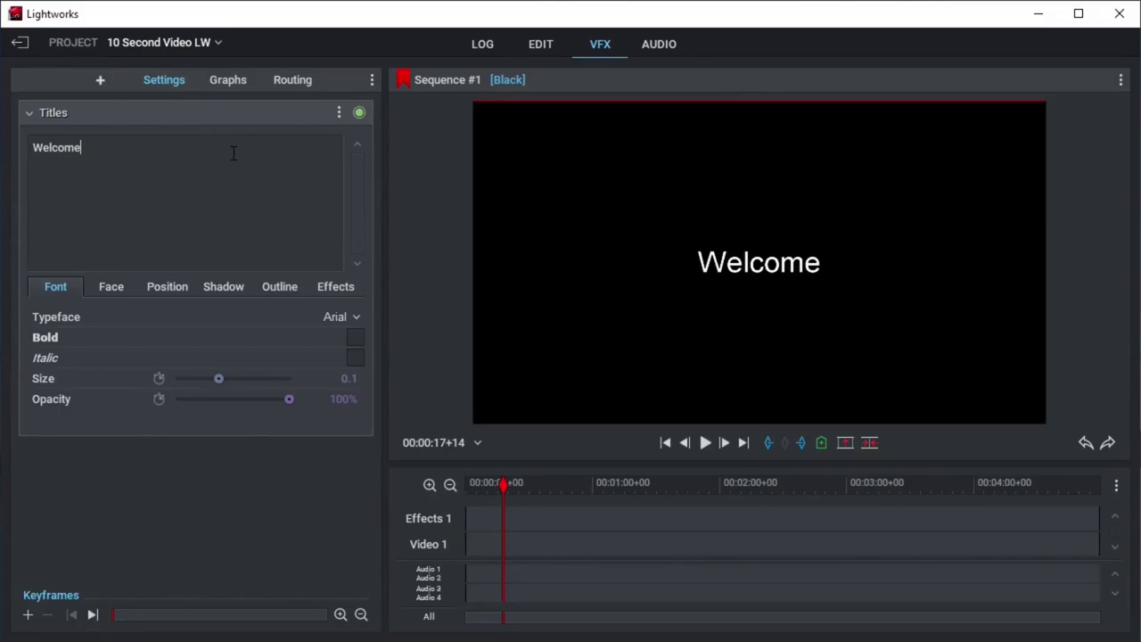
pyautogui.moveTo(220, 376); pyautogui.dragTo(297, 380)
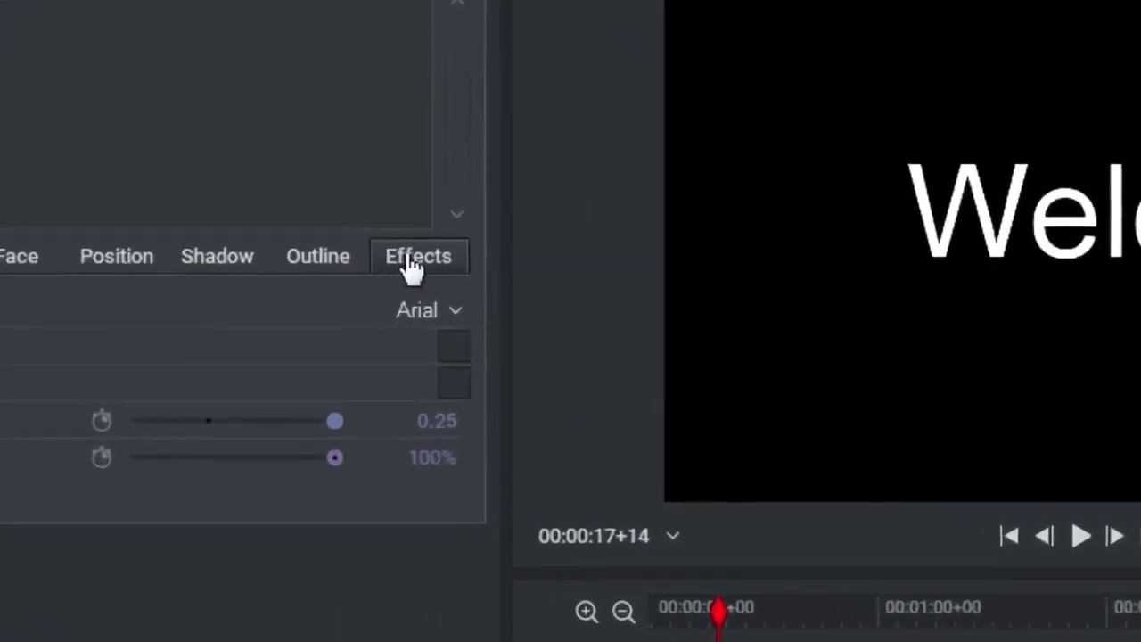
# Set the Welcome title's entrance effect to Fade with a 0.75 duration and choose its exit effect.
pyautogui.click(412, 267)
pyautogui.click(429, 313)
pyautogui.click(426, 377)
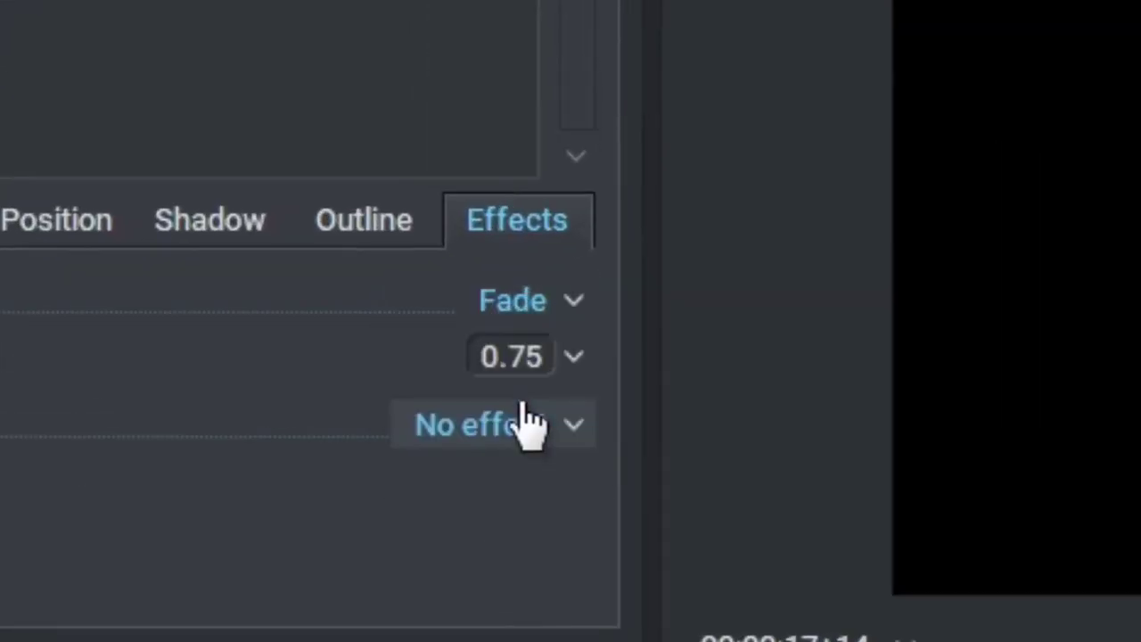
pyautogui.click(426, 389)
pyautogui.click(523, 488)
pyautogui.click(499, 424)
pyautogui.click(473, 534)
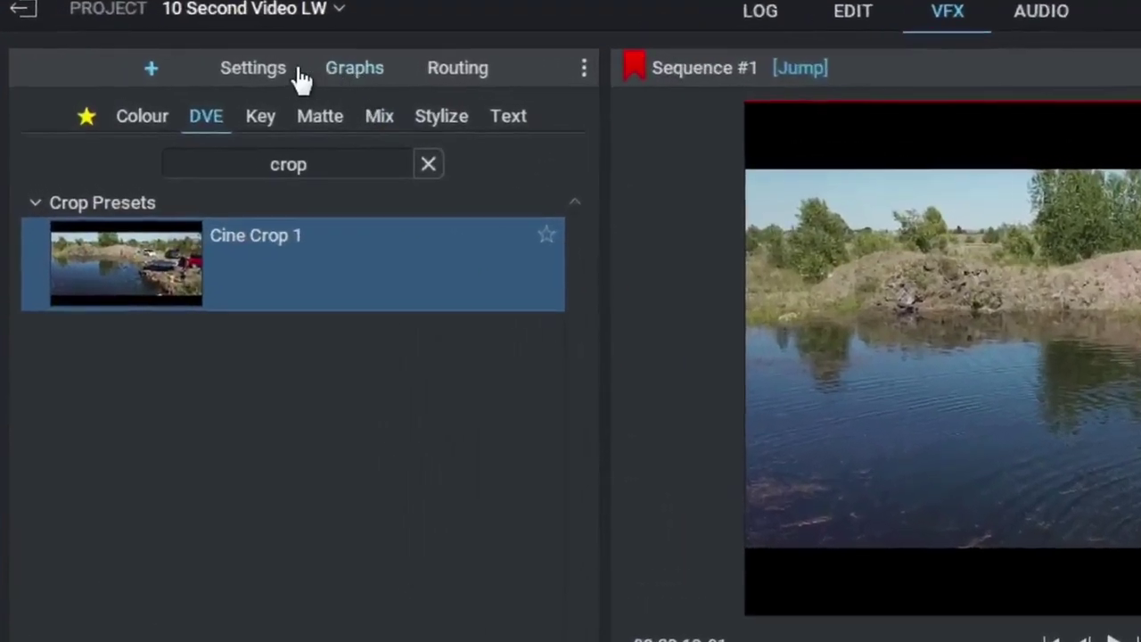
# Crop the Jump clip's left side to 33.3% and crop a little off its right side.
pyautogui.click(299, 71)
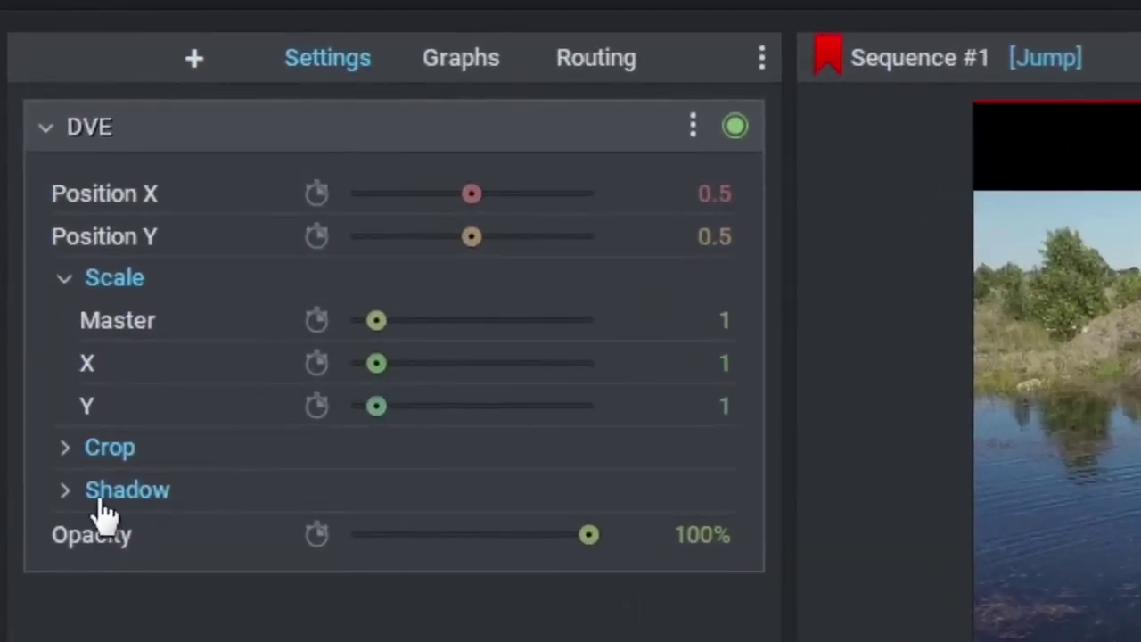
pyautogui.click(65, 450)
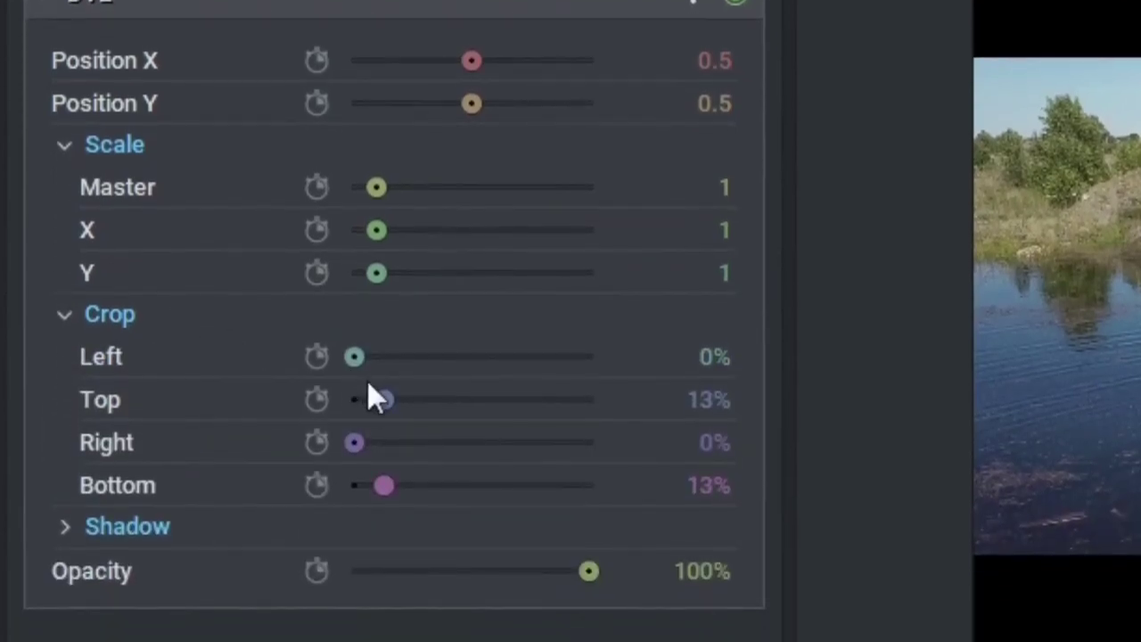
pyautogui.moveTo(348, 361); pyautogui.dragTo(427, 360)
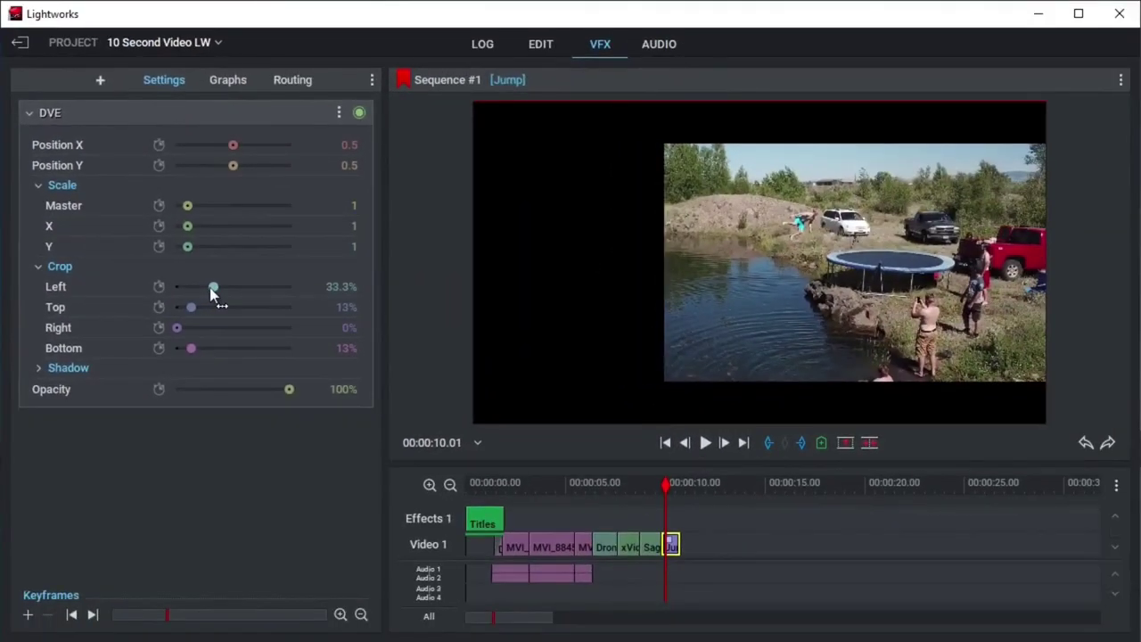
pyautogui.moveTo(178, 330); pyautogui.dragTo(185, 330)
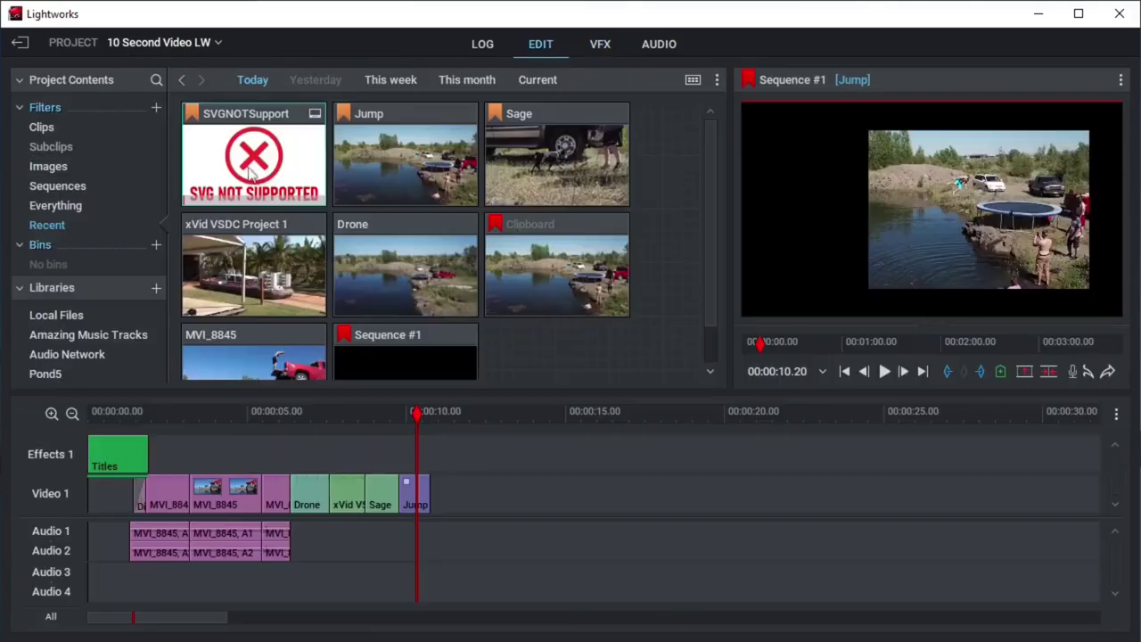
# Place the SVGNOTSupport image after the Jump clip and adjust the overlaid Boat image's Position X.
pyautogui.moveTo(254, 154); pyautogui.dragTo(578, 503)
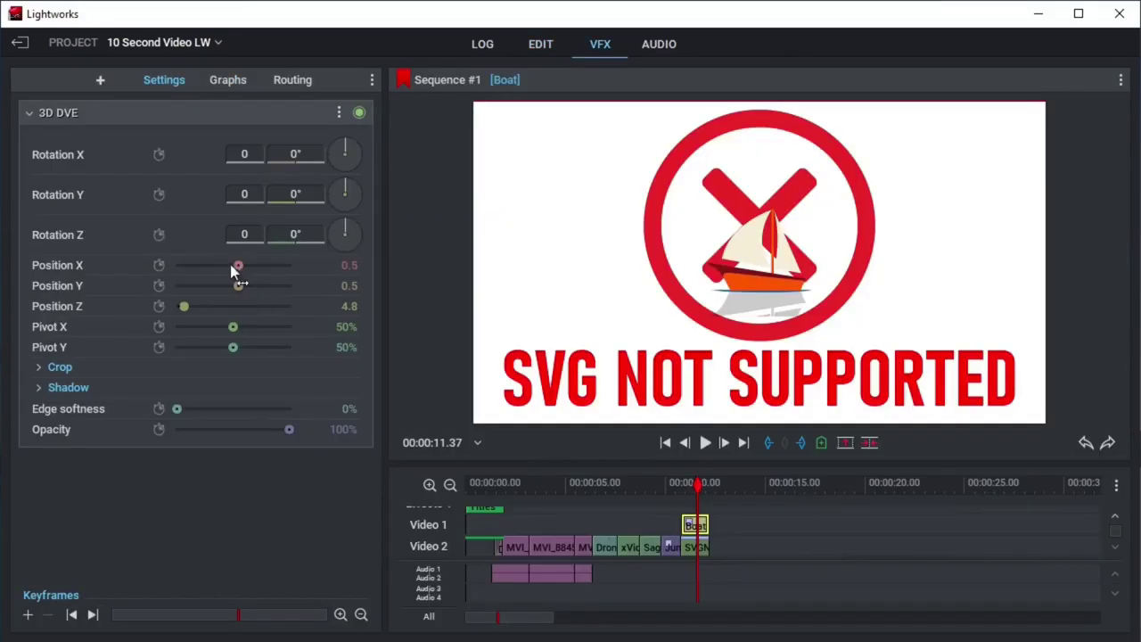
pyautogui.moveTo(237, 266)
pyautogui.mouseDown()
pyautogui.moveTo(226, 265)
pyautogui.moveTo(247, 271)
pyautogui.mouseUp()
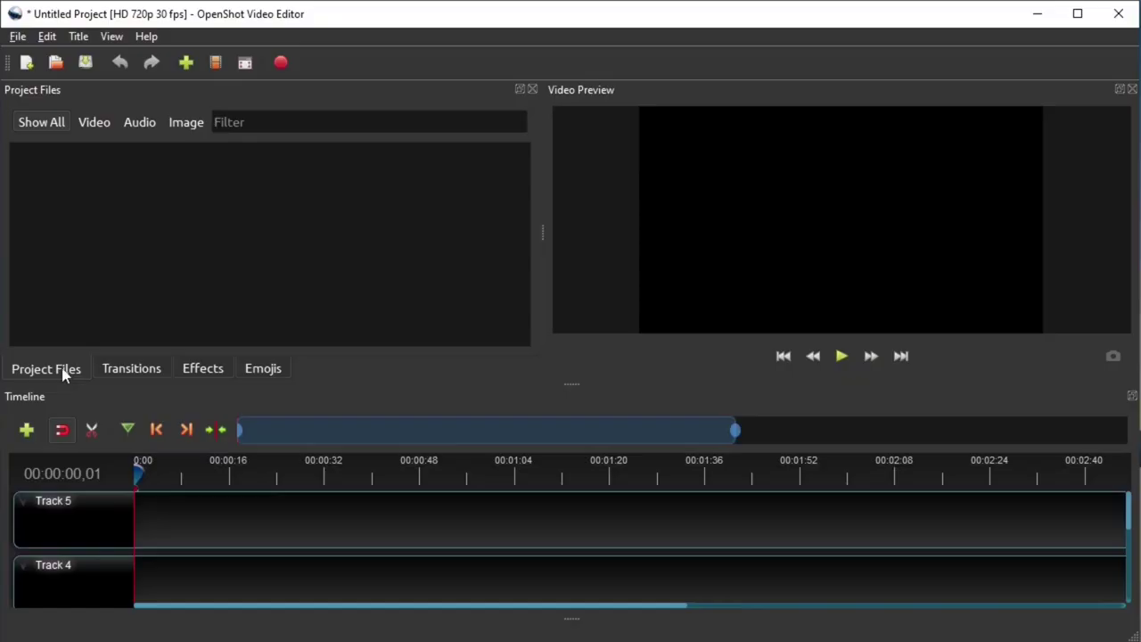
# Switch to OpenShot and look through its transitions and effects libraries.
pyautogui.click(116, 374)
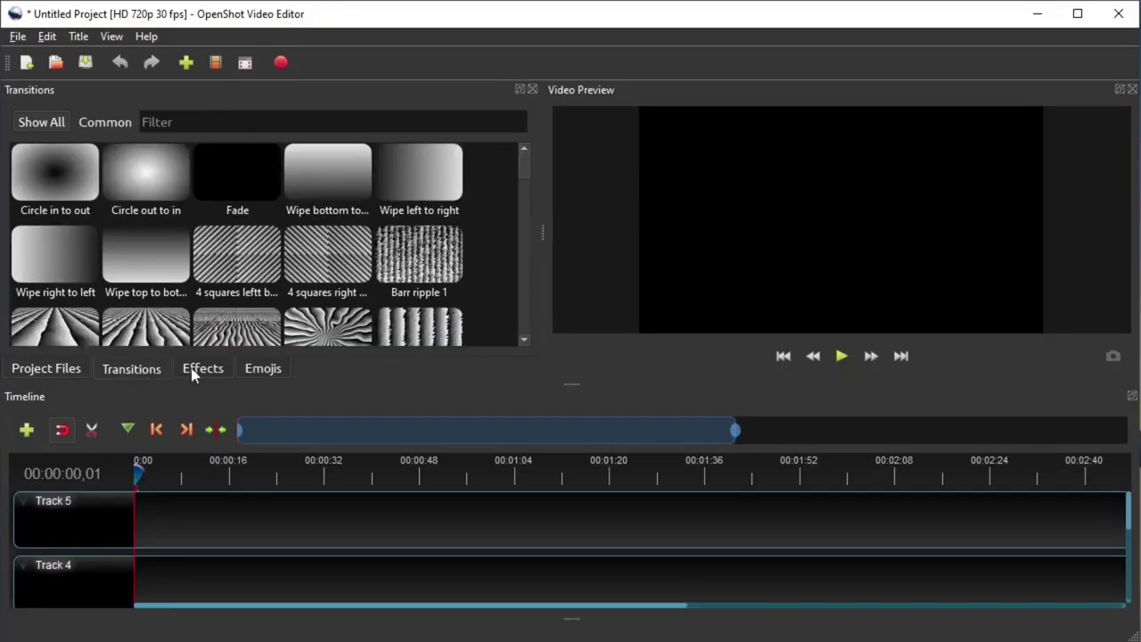
pyautogui.click(191, 372)
pyautogui.click(131, 368)
# Create a Welcome title from the Camera border template and add a Fade transition at the start of the title clip.
pyautogui.click(77, 37)
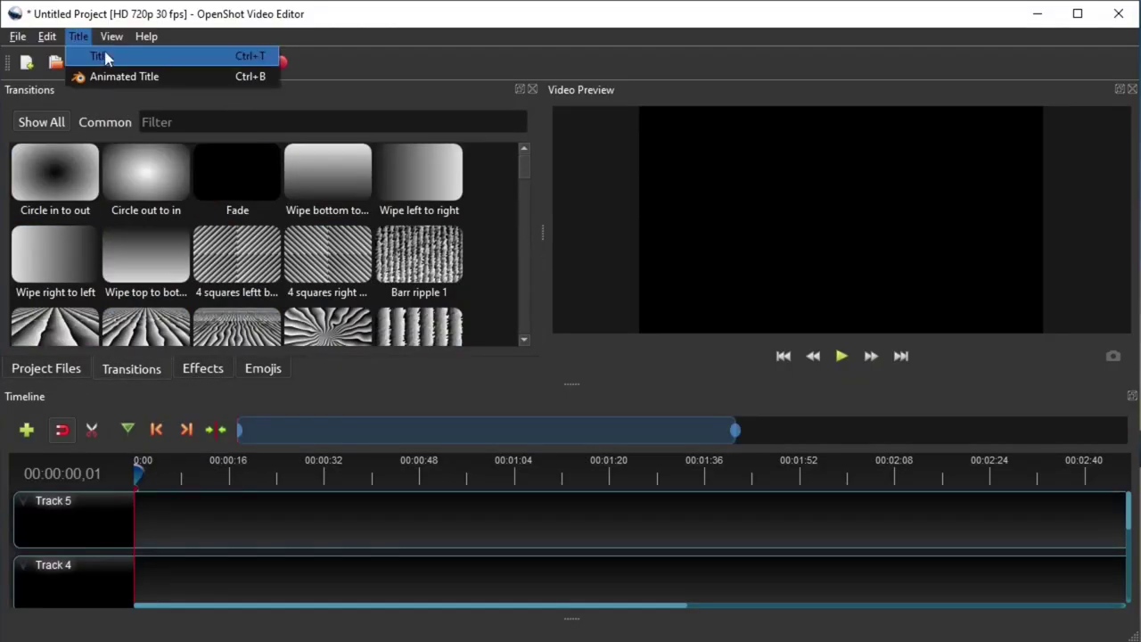
pyautogui.click(145, 61)
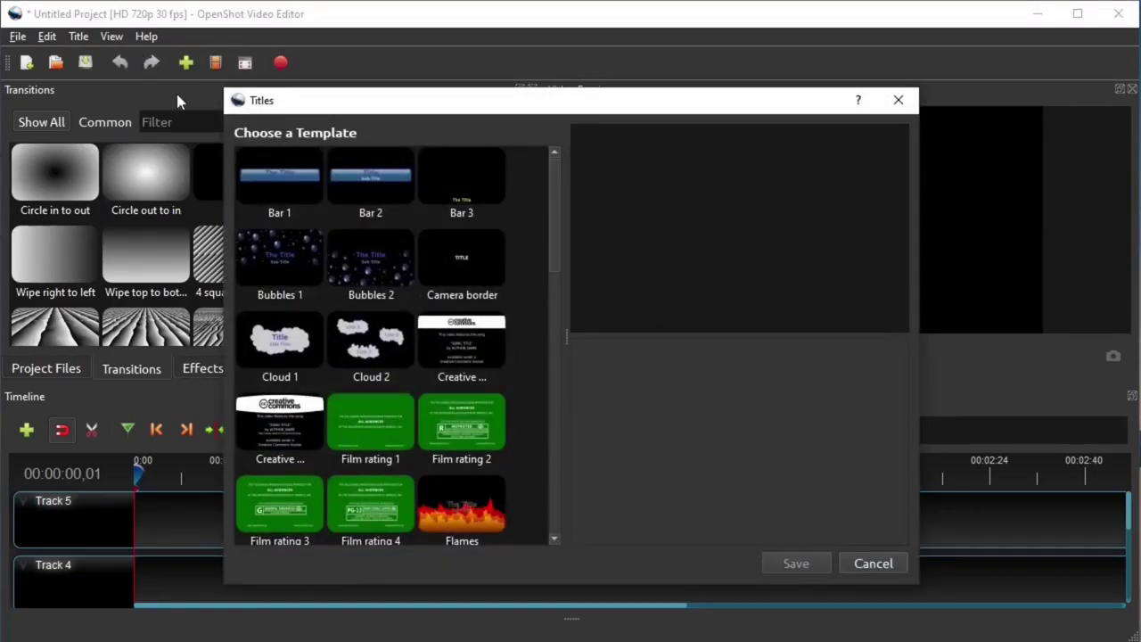
pyautogui.click(462, 262)
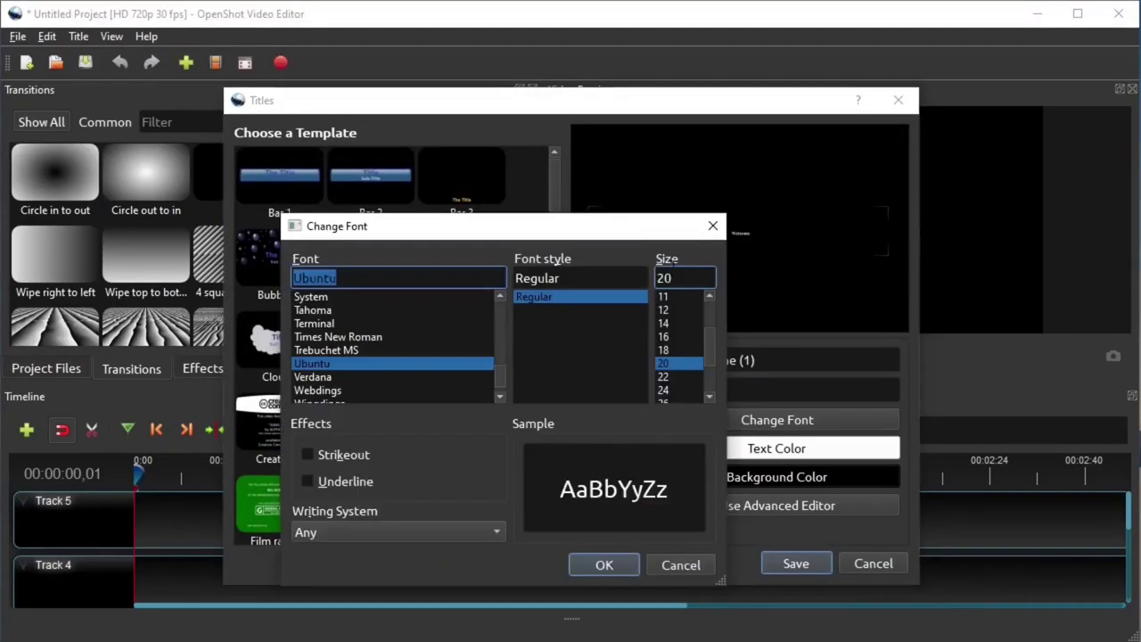
pyautogui.click(595, 563)
pyautogui.click(795, 563)
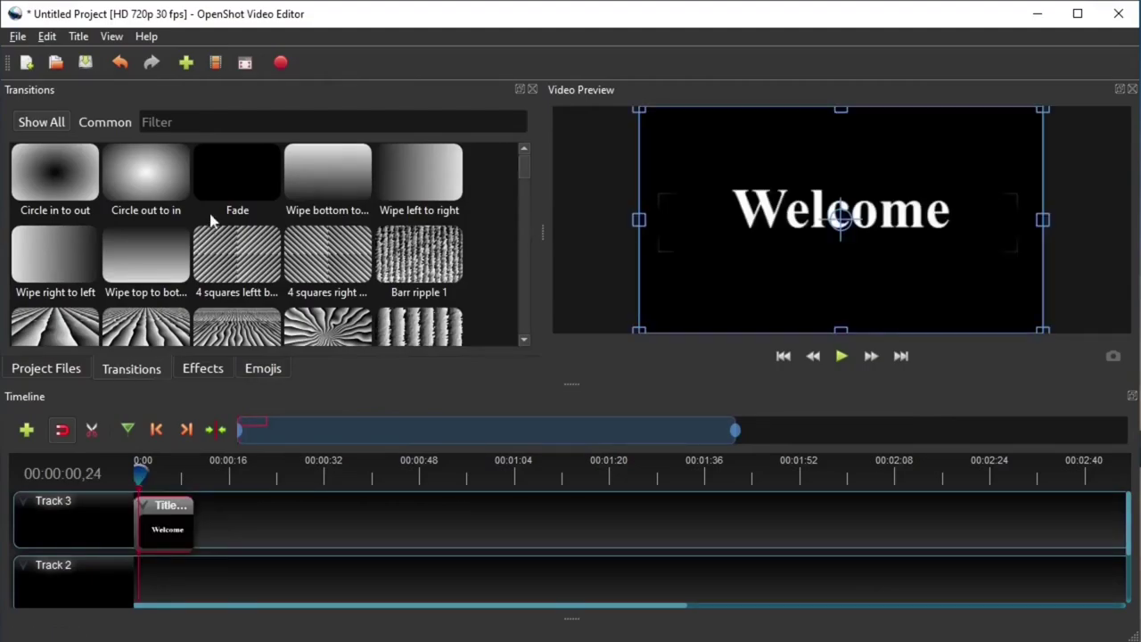
pyautogui.moveTo(223, 188); pyautogui.dragTo(144, 523)
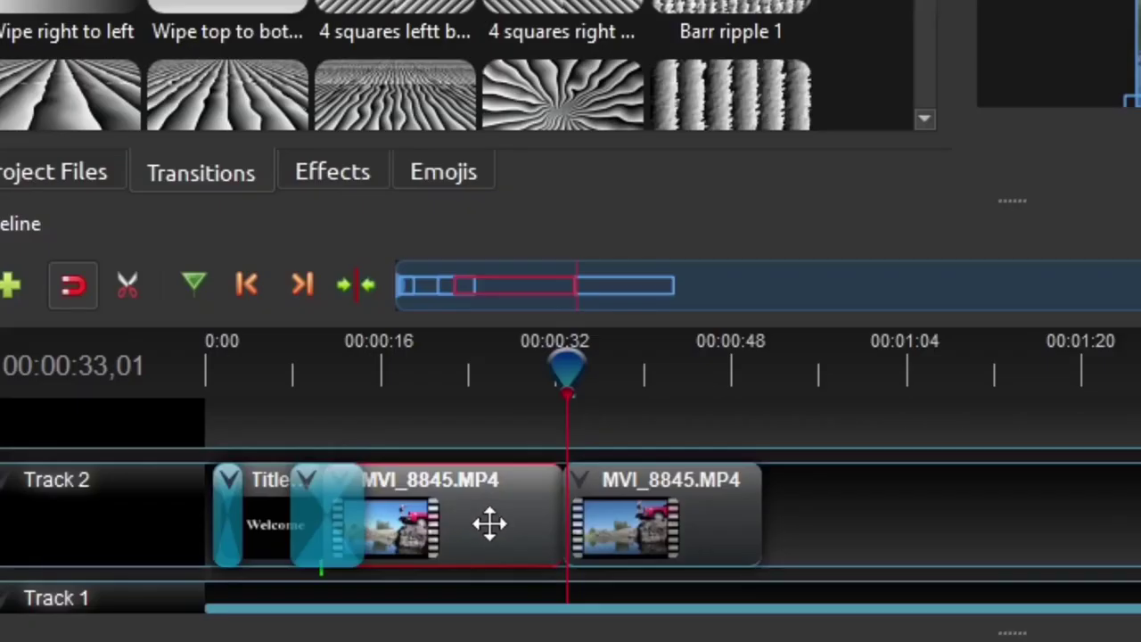
# Delete the MVI_8845.MP4 section before the playhead on Track 2 and move the remaining section up against the title.
pyautogui.press('Delete')
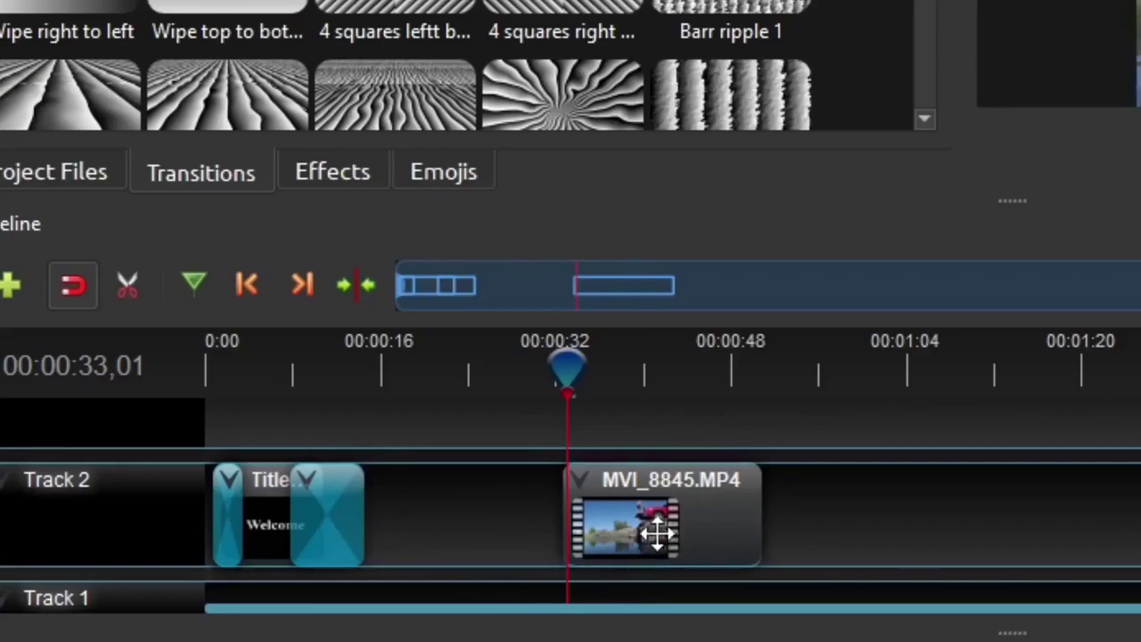
pyautogui.moveTo(656, 533); pyautogui.dragTo(418, 523)
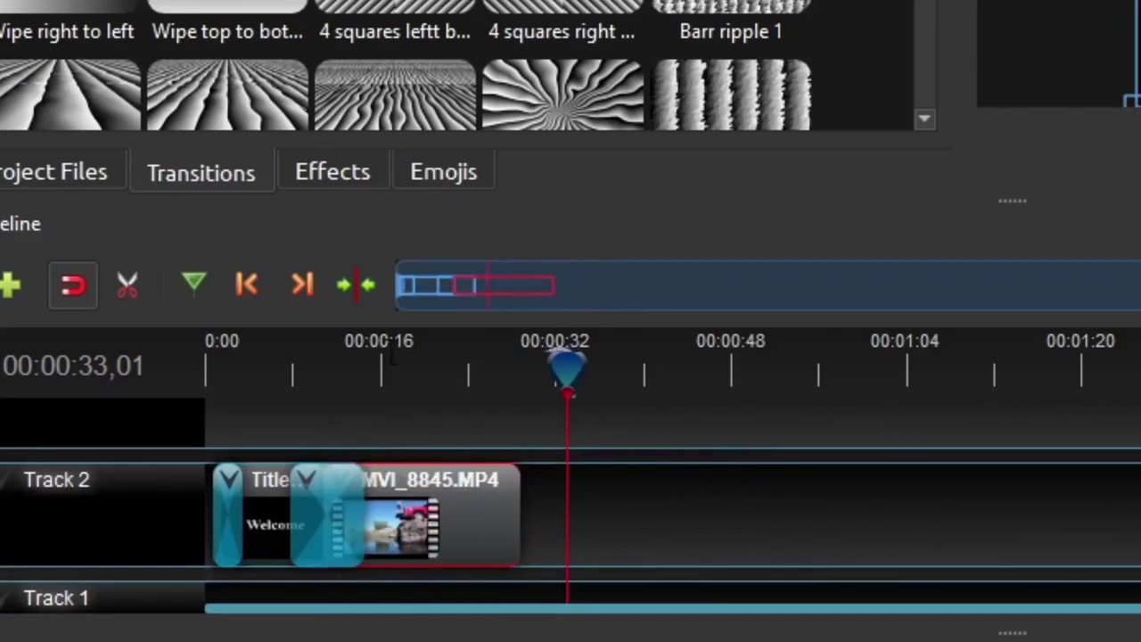
# Split the MVI_8845.MP4 clip on Track 2 at 00:00:03,10 and play on from the cut.
pyautogui.moveTo(393, 355); pyautogui.dragTo(353, 358)
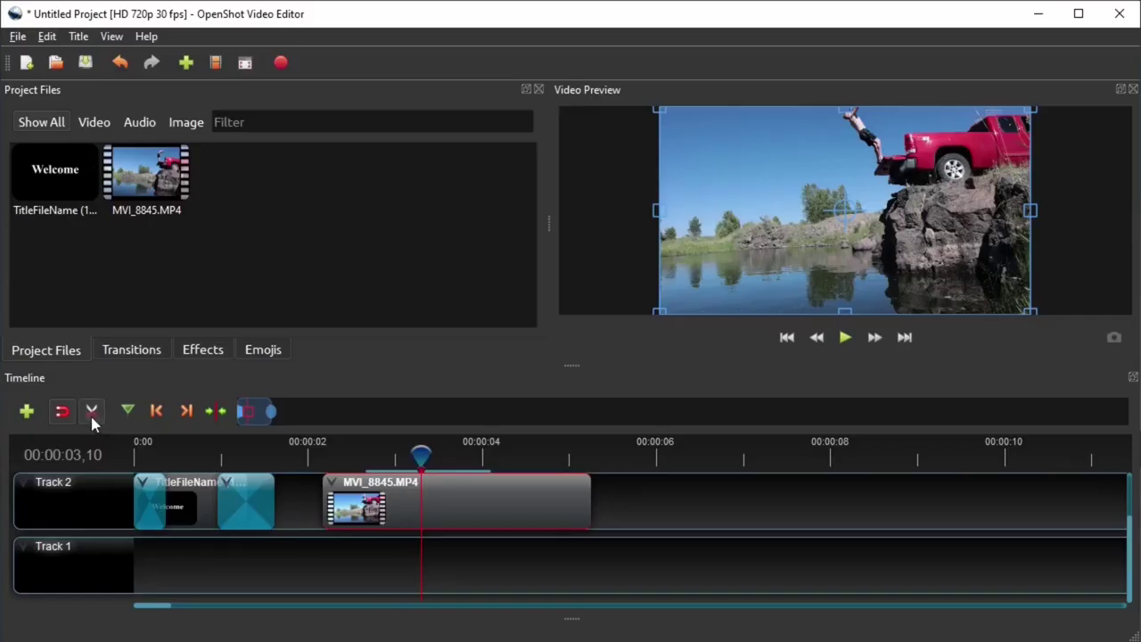
pyautogui.click(420, 503)
pyautogui.press('space')
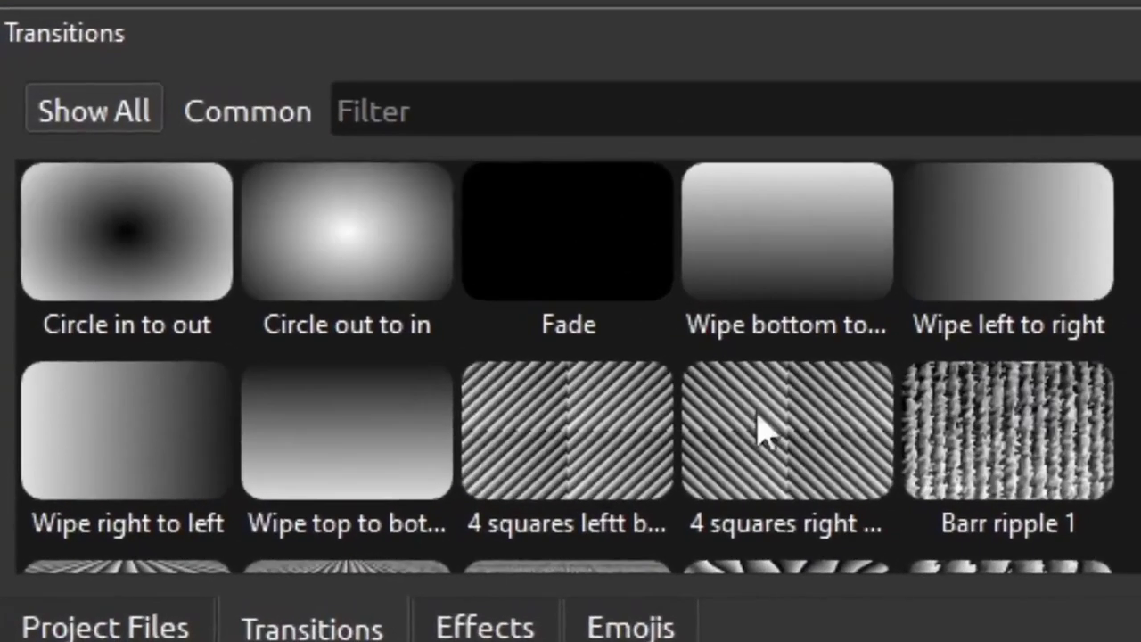
# Add a Wipe right to left transition between the last two MVI_8845.MP4 sections and shorten it to about one second.
pyautogui.moveTo(125, 427); pyautogui.dragTo(642, 485)
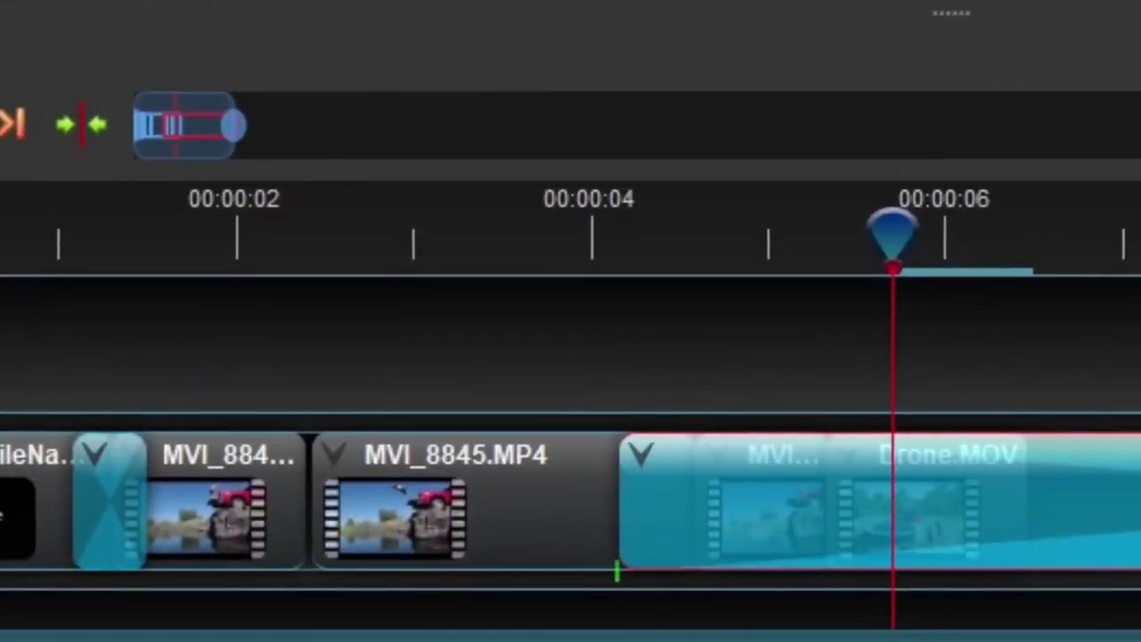
pyautogui.hotkey('ctrl', '-')
pyautogui.moveTo(1136, 526); pyautogui.dragTo(599, 536)
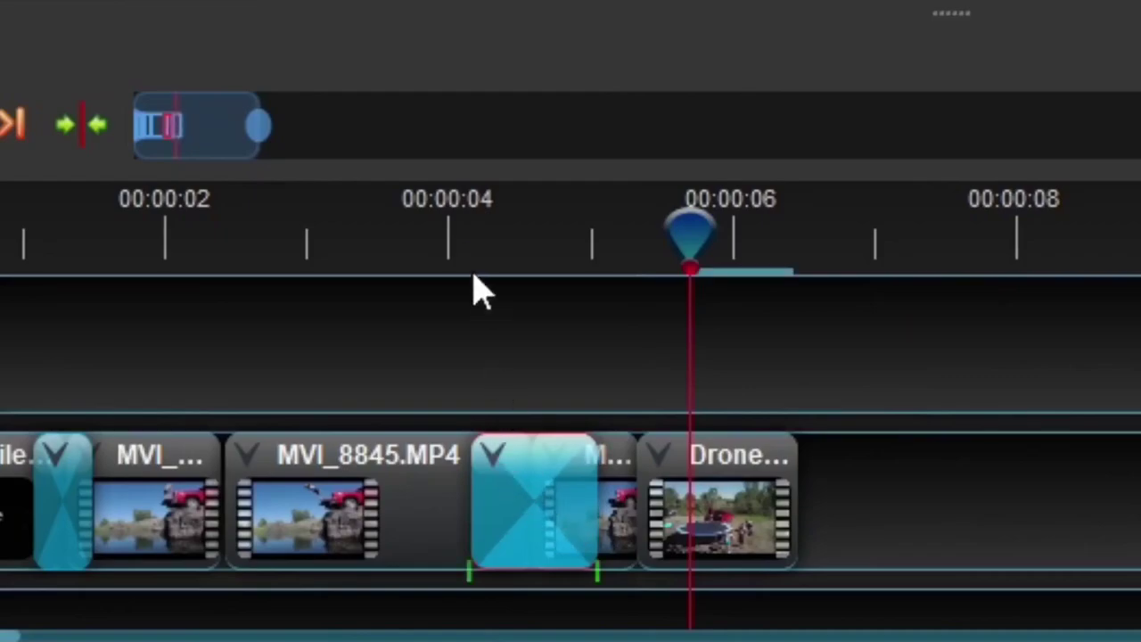
pyautogui.click(463, 250)
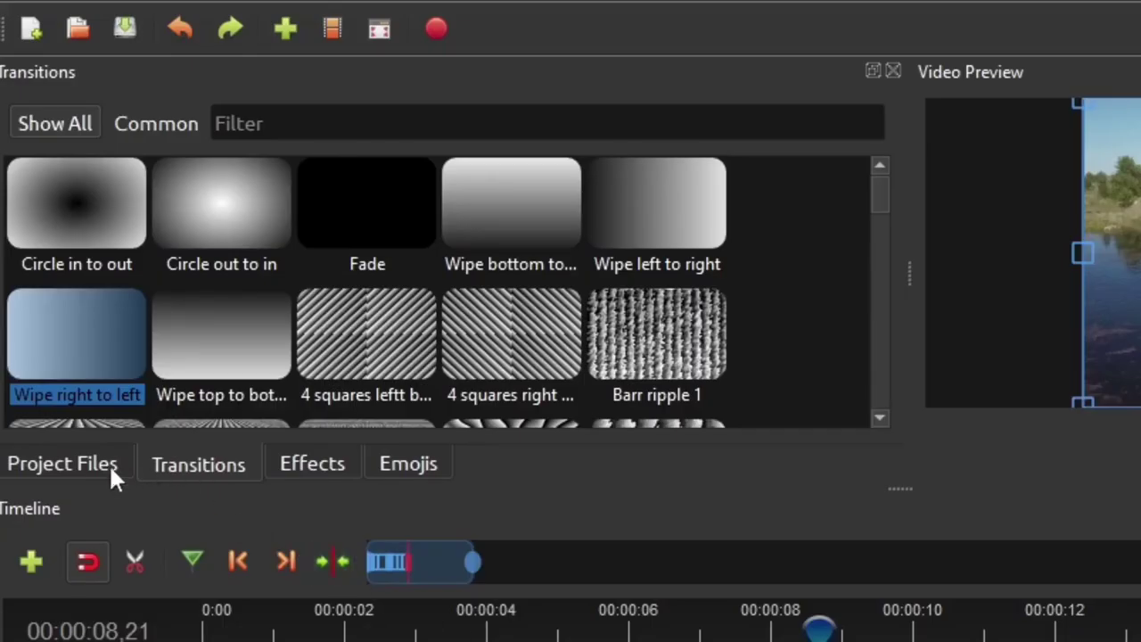
# Apply the Crop effect to the last clip on Track 2 and increase the effect's Left Size.
pyautogui.click(317, 467)
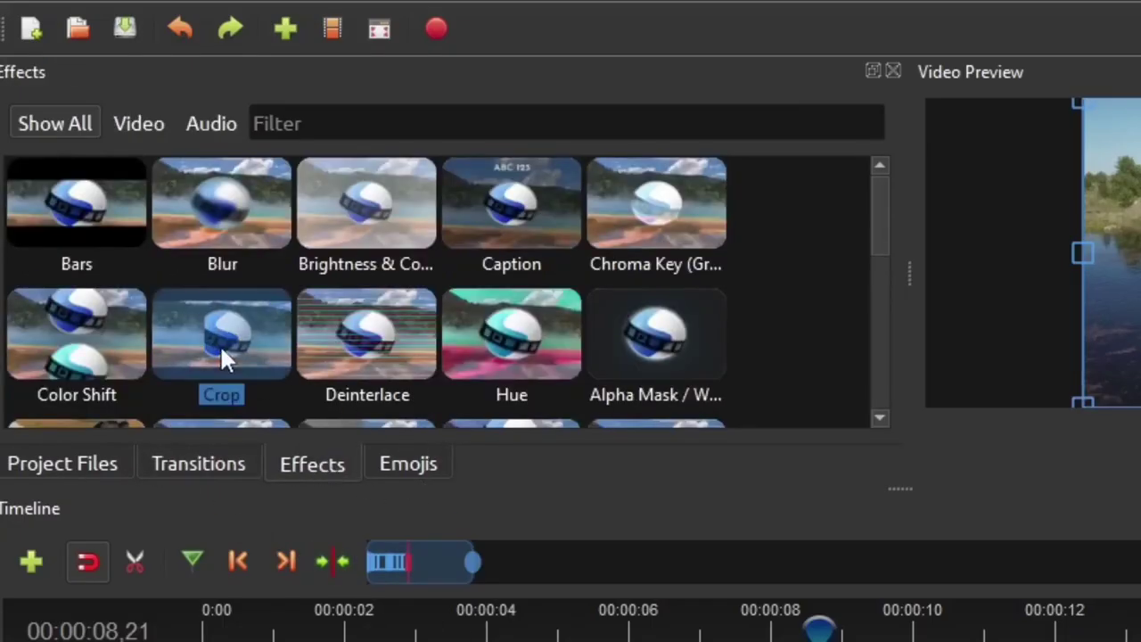
pyautogui.moveTo(224, 356); pyautogui.dragTo(825, 641)
pyautogui.moveTo(635, 528); pyautogui.dragTo(636, 541)
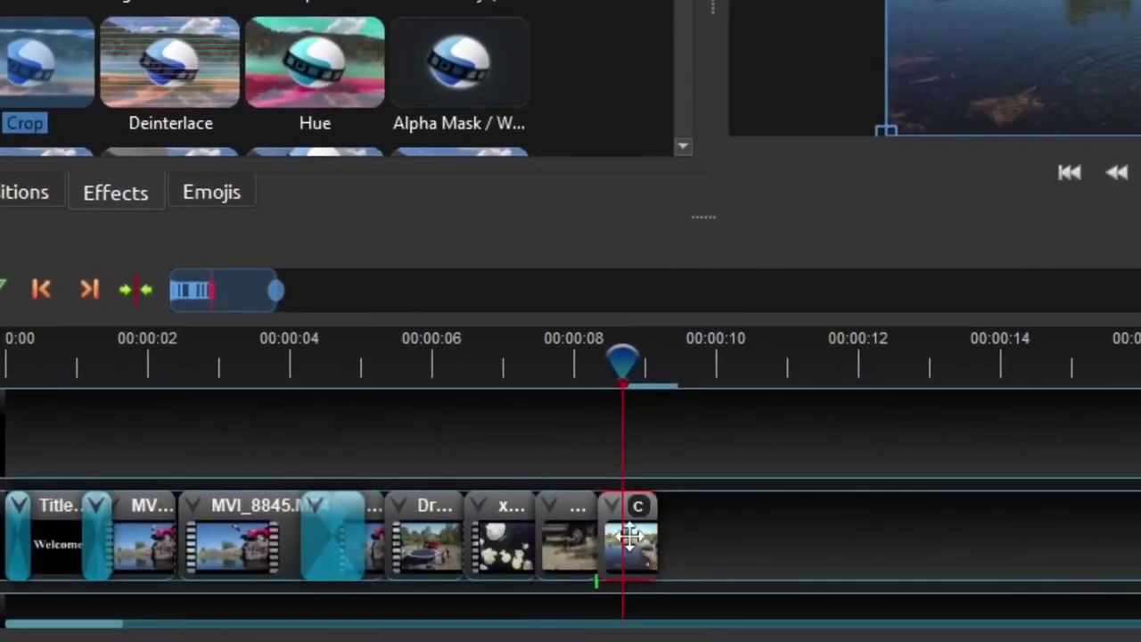
pyautogui.rightClick(777, 507)
pyautogui.click(806, 526)
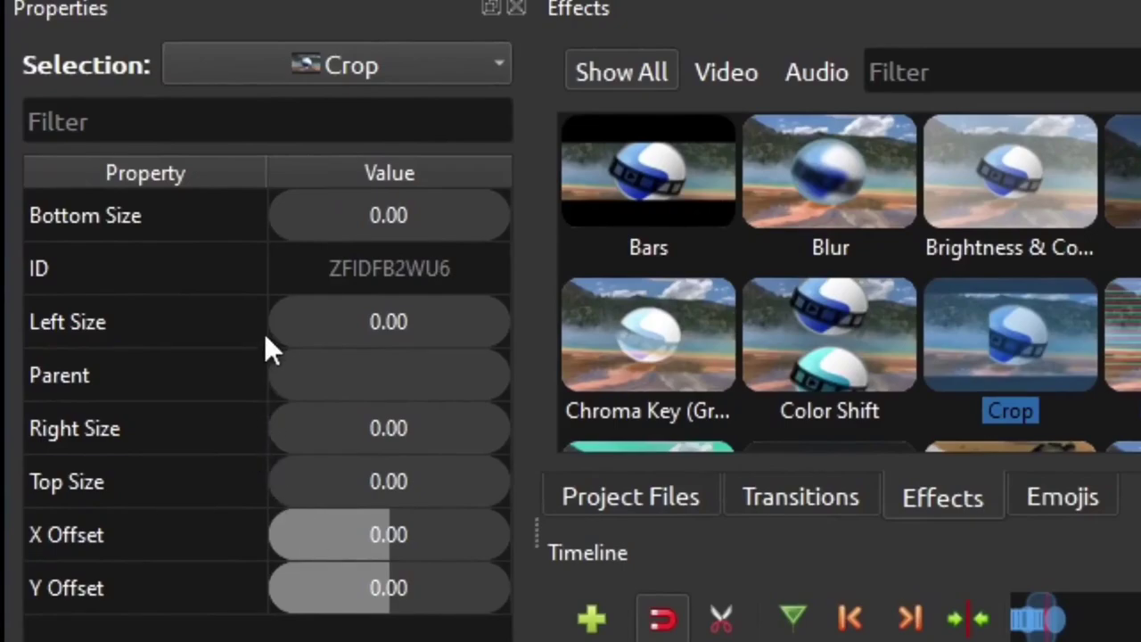
pyautogui.moveTo(283, 319); pyautogui.dragTo(343, 322)
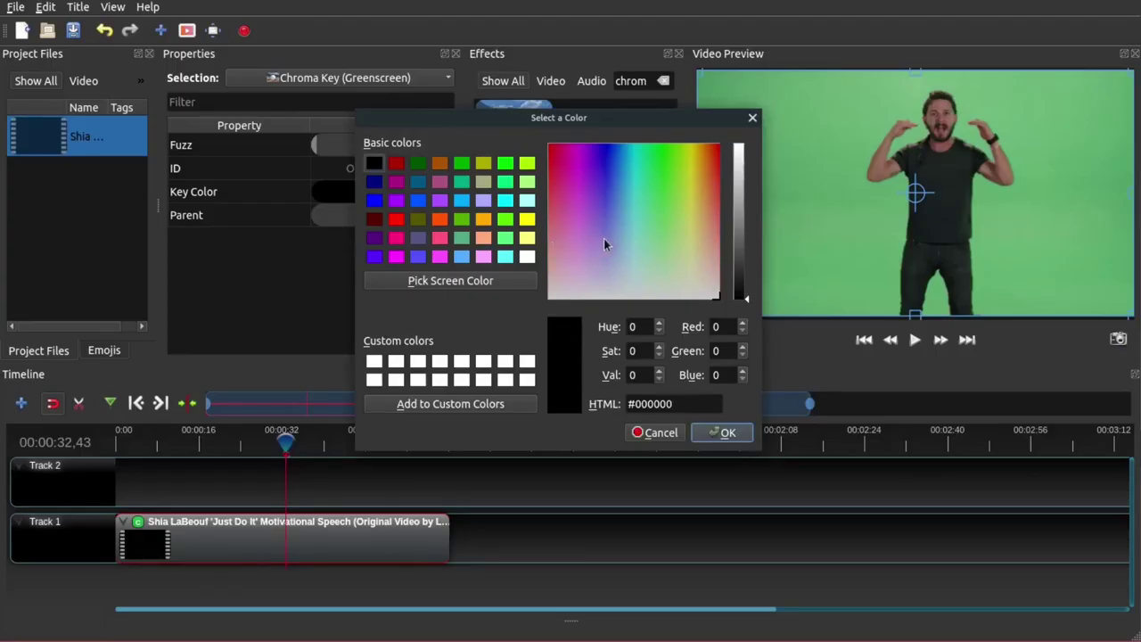
# Set the Chroma Key effect's Key Color to the backdrop green #5aa66b, raise Fuzz to 87.43 and preview the keyed clip.
pyautogui.click(513, 284)
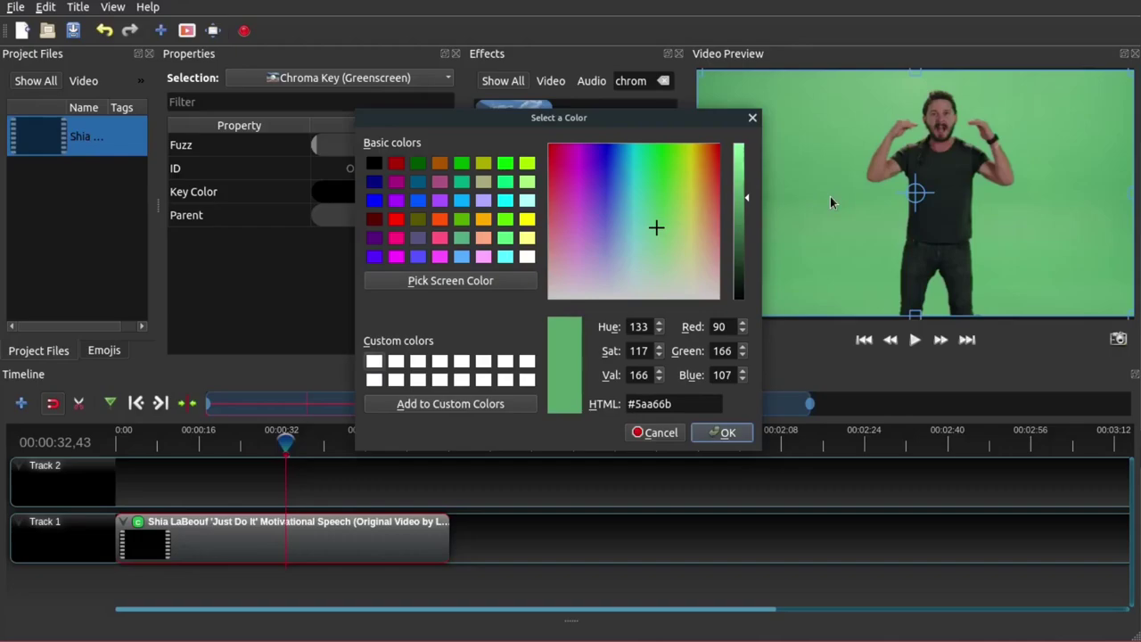
pyautogui.click(728, 433)
pyautogui.moveTo(319, 152); pyautogui.dragTo(378, 154)
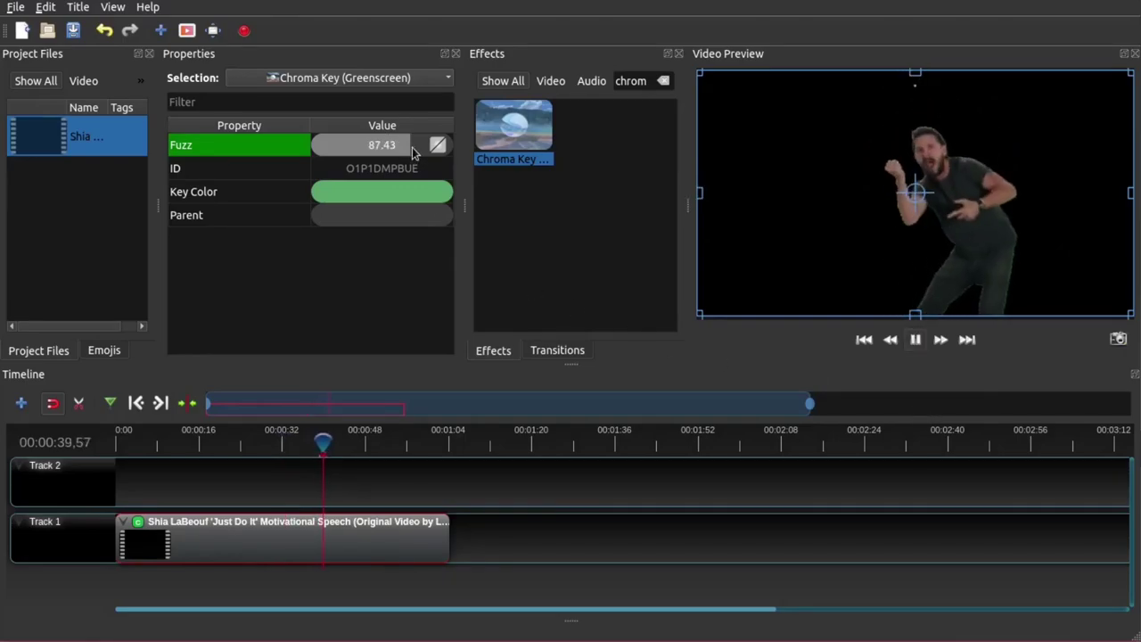
pyautogui.click(914, 340)
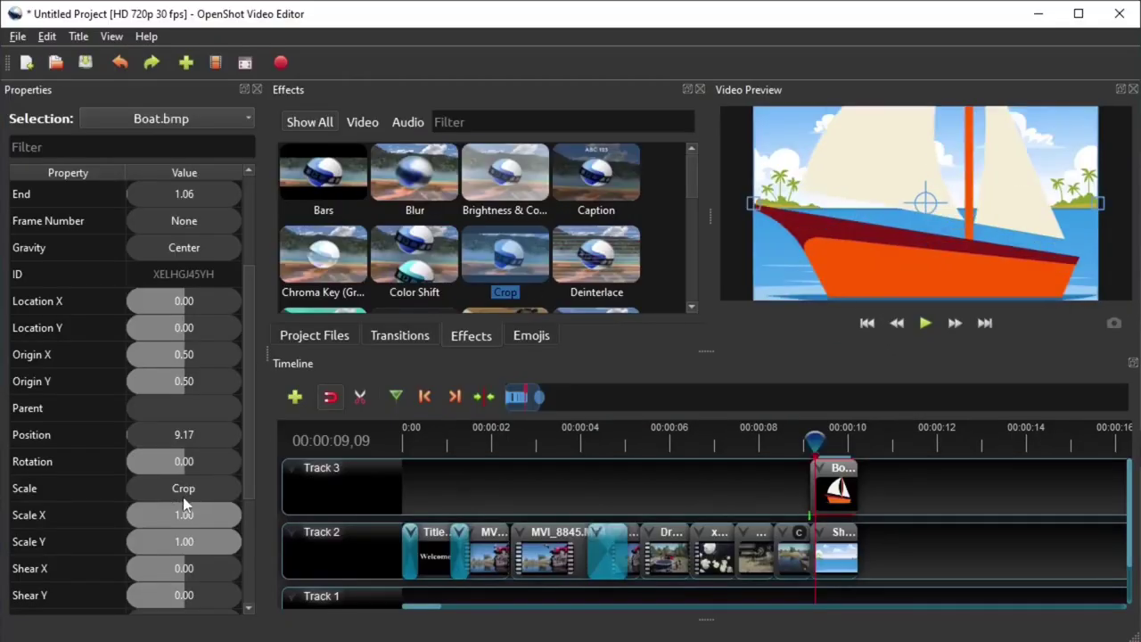
# Animate Boat.bmp's Location X from 0.42 at 00:00:09,09 to -0.57 at 00:00:10,06 and play the movement.
pyautogui.rightClick(223, 302)
pyautogui.click(279, 379)
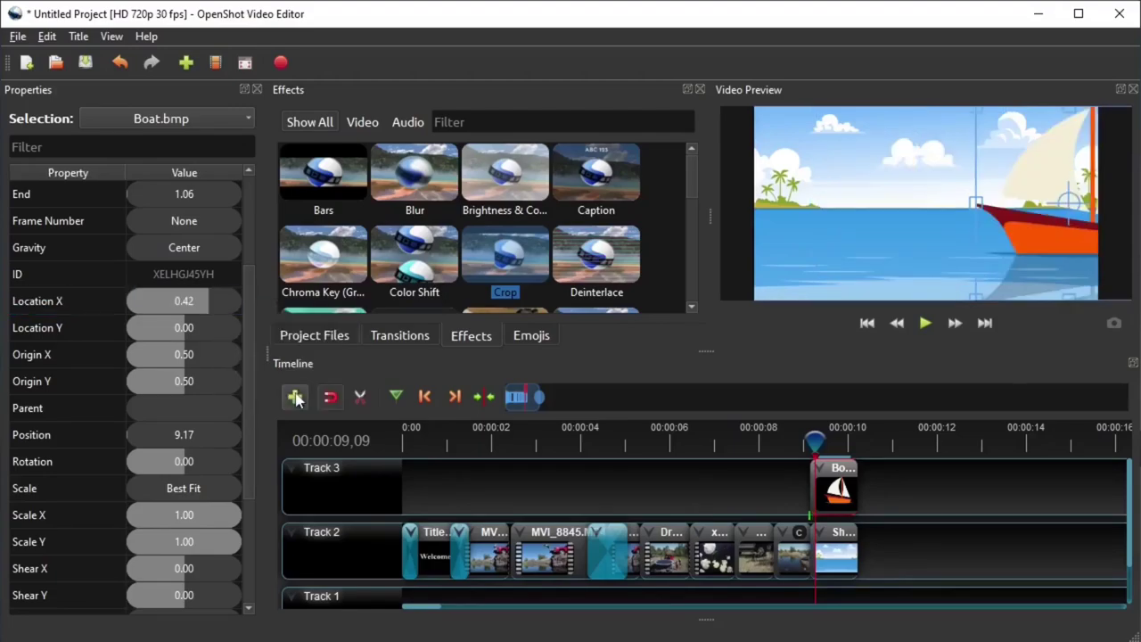
pyautogui.moveTo(198, 299); pyautogui.dragTo(151, 301)
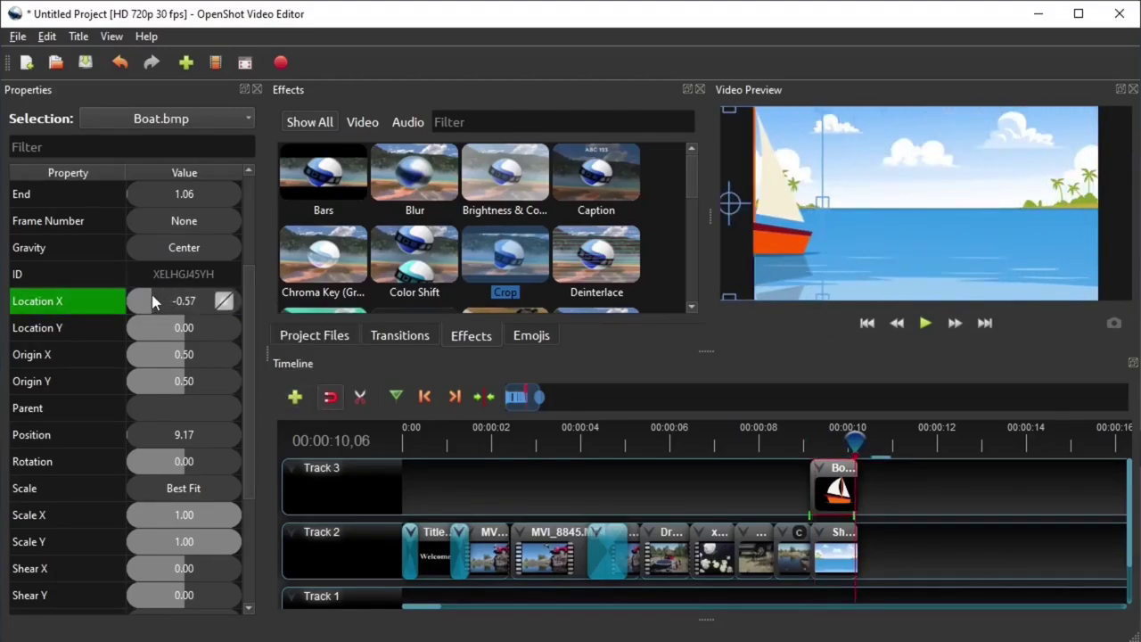
pyautogui.click(803, 448)
pyautogui.press('space')
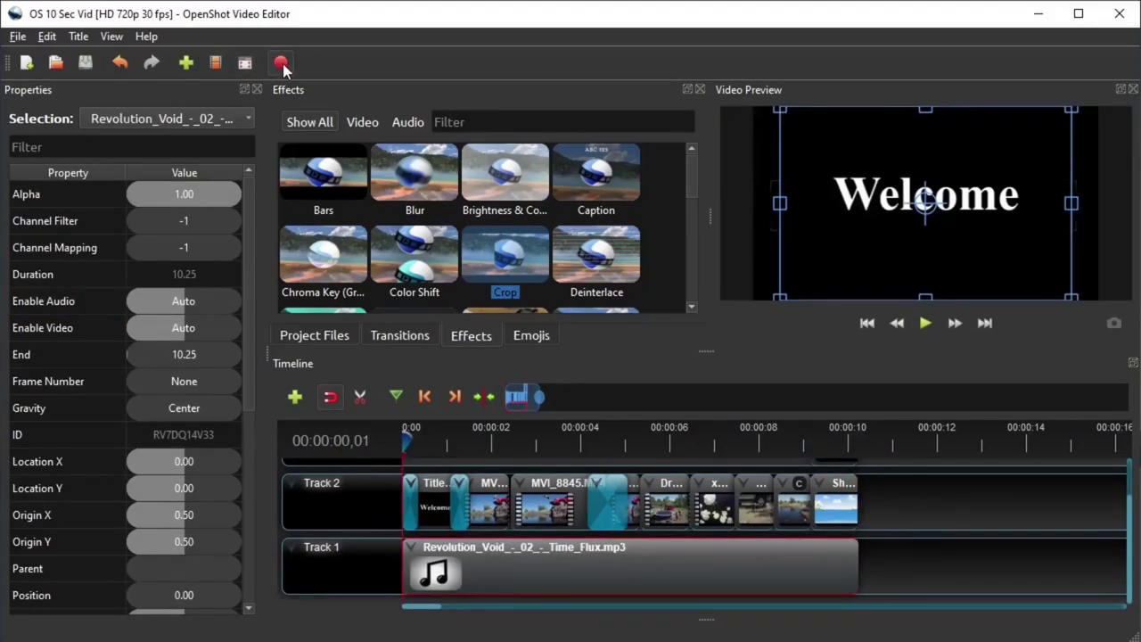
# Export the video as MP4 (h.264) with the HD 1080p 60 fps (1920x1080) video profile.
pyautogui.click(282, 64)
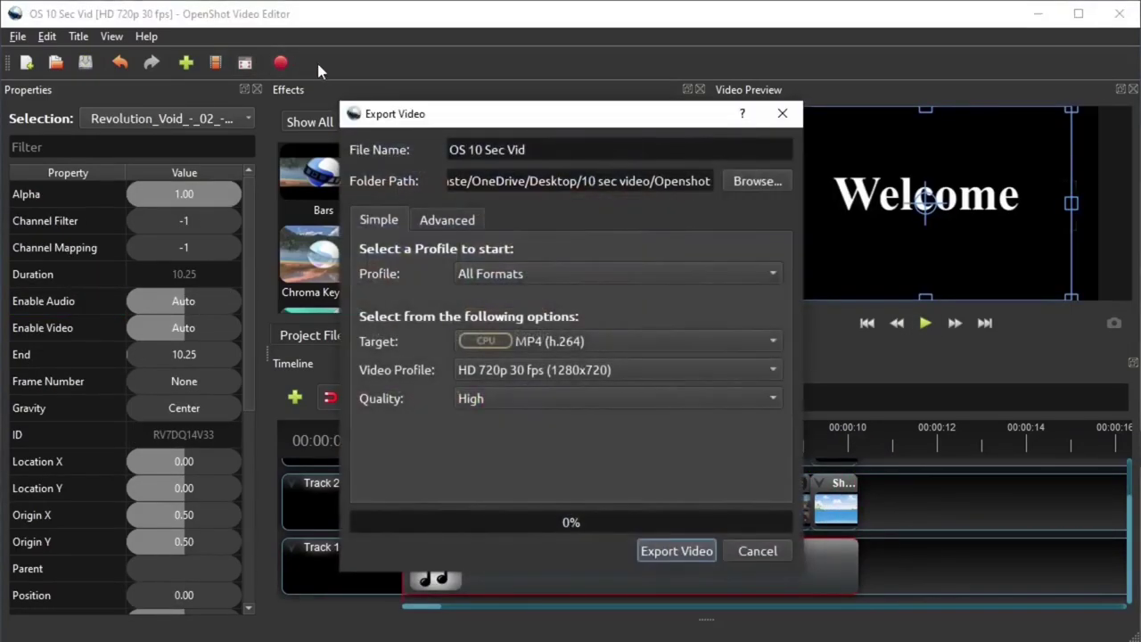
pyautogui.click(565, 373)
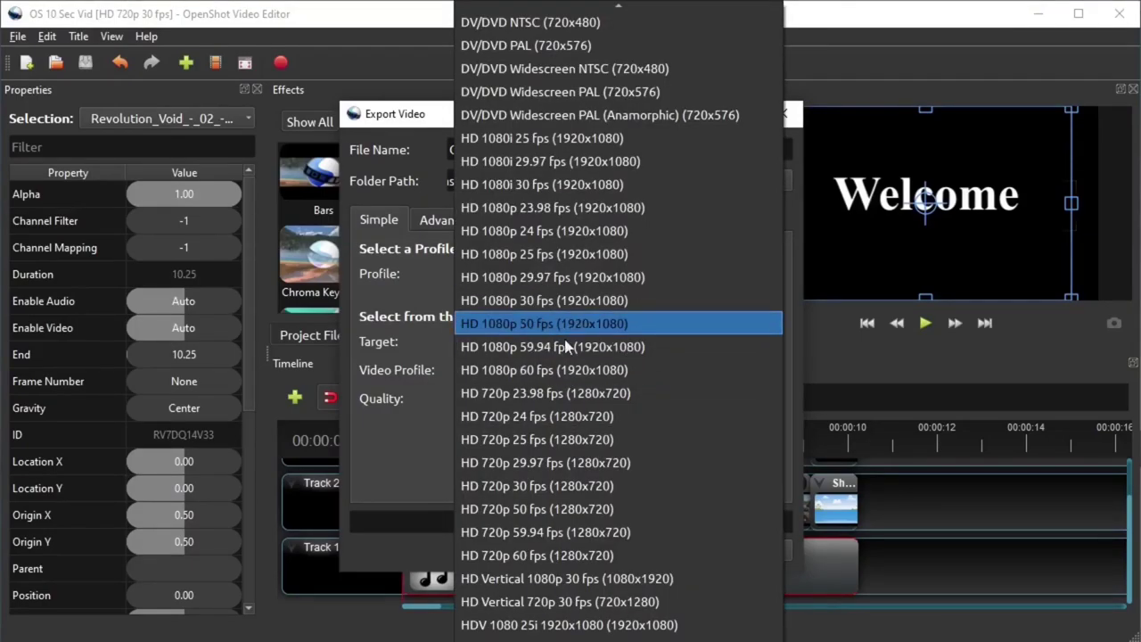
pyautogui.click(556, 370)
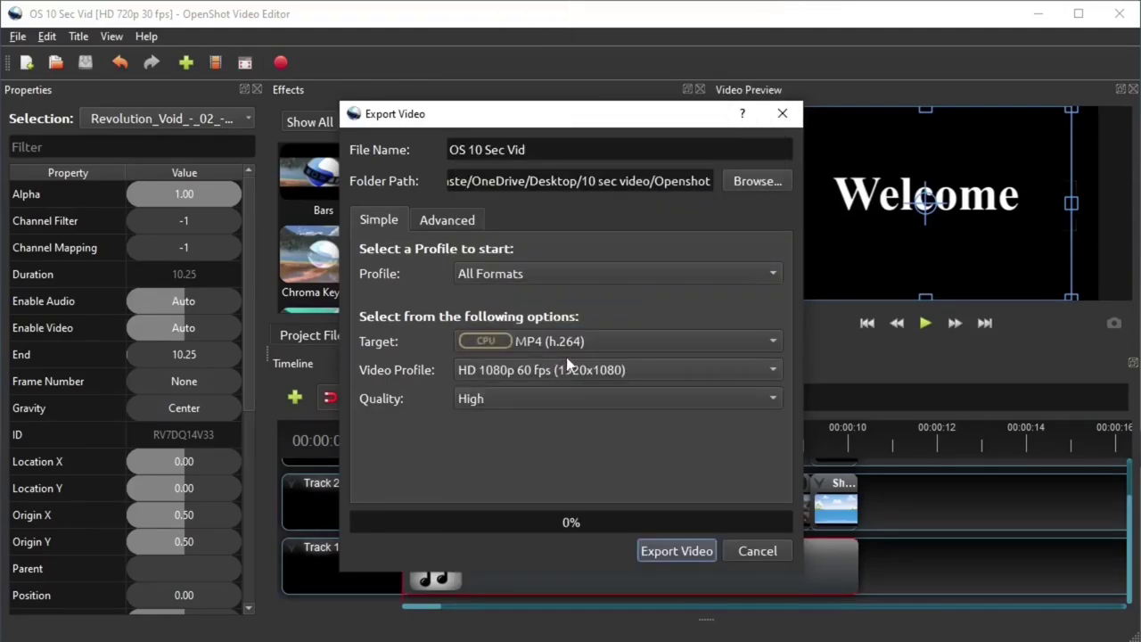
pyautogui.click(570, 350)
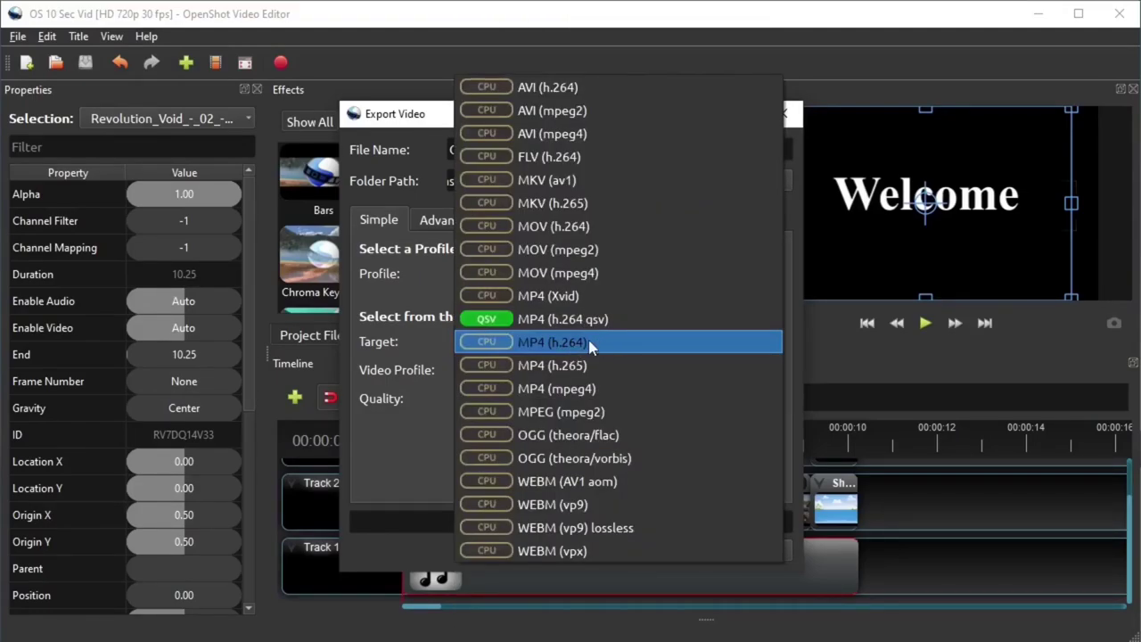
pyautogui.click(590, 347)
pyautogui.click(677, 551)
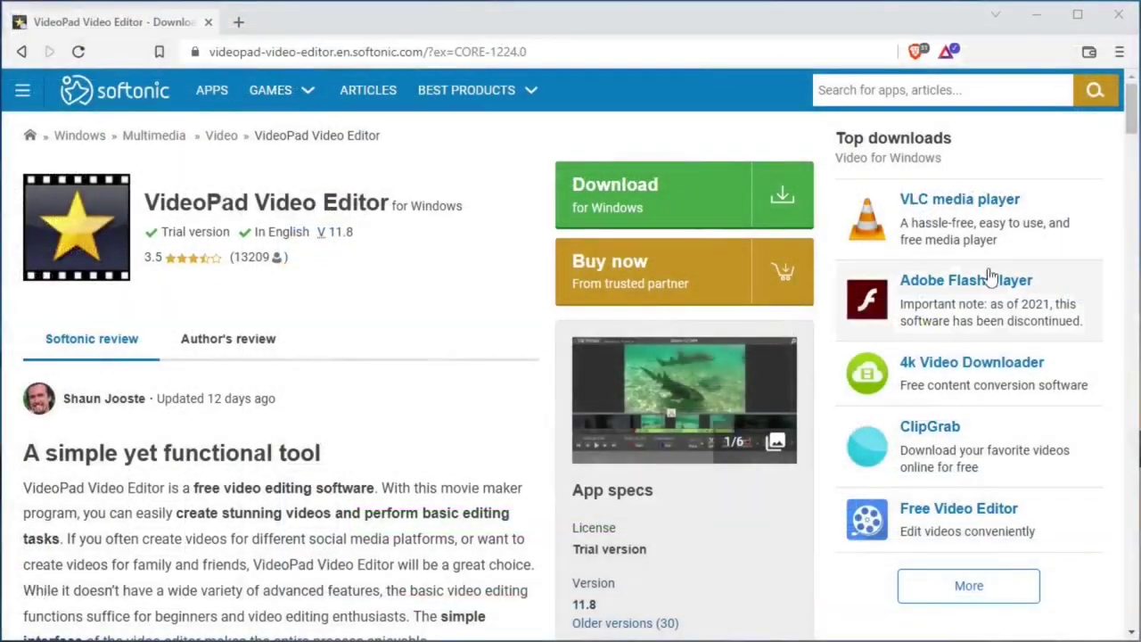
# Download VideoPad Video Editor for Windows, create a blank clip in black (000000) and place it at the start of Video Track 1.
pyautogui.click(664, 191)
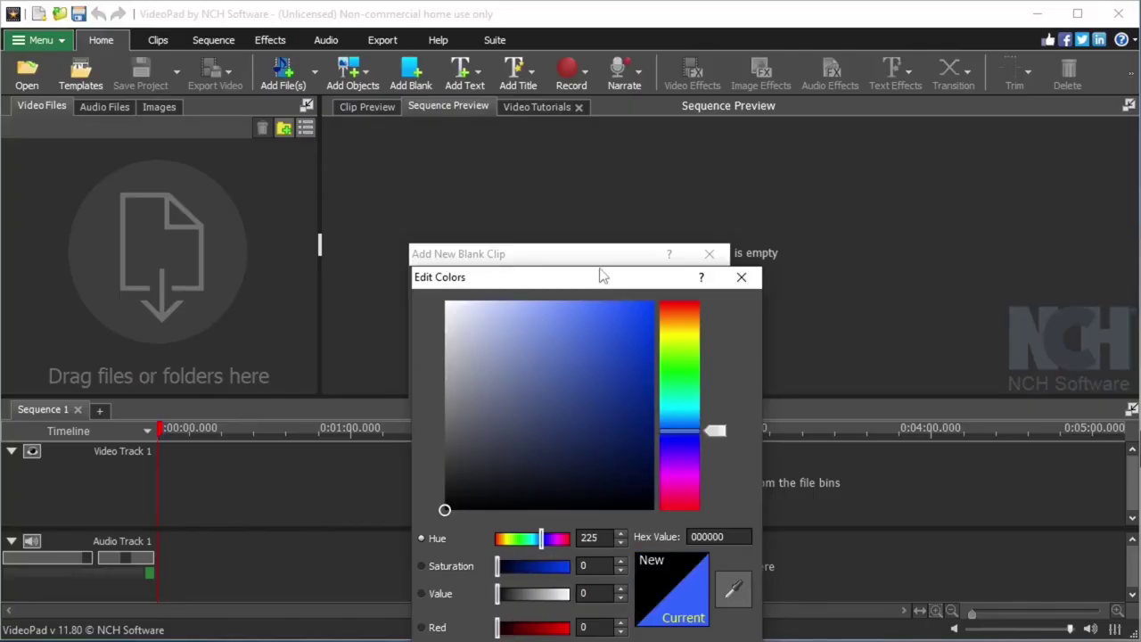
pyautogui.moveTo(600, 273); pyautogui.dragTo(594, 114)
pyautogui.click(570, 604)
pyautogui.moveTo(55, 170); pyautogui.dragTo(183, 517)
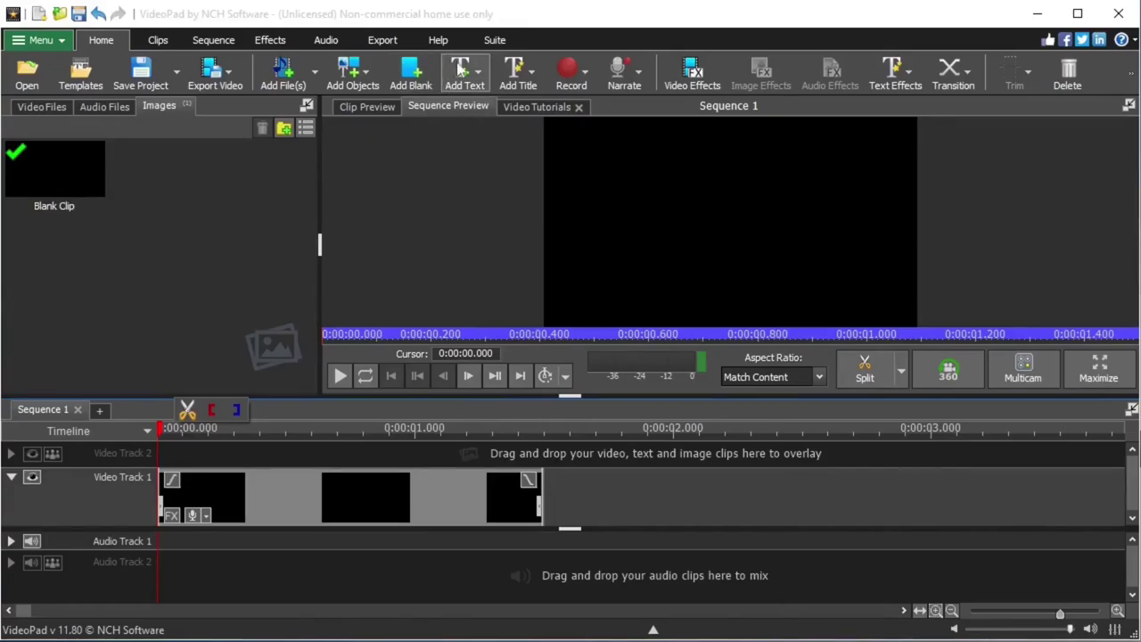
# Add a text clip reading "Welcome" over the blank clip, with font size 50 and centred alignment.
pyautogui.click(461, 72)
pyautogui.click(468, 142)
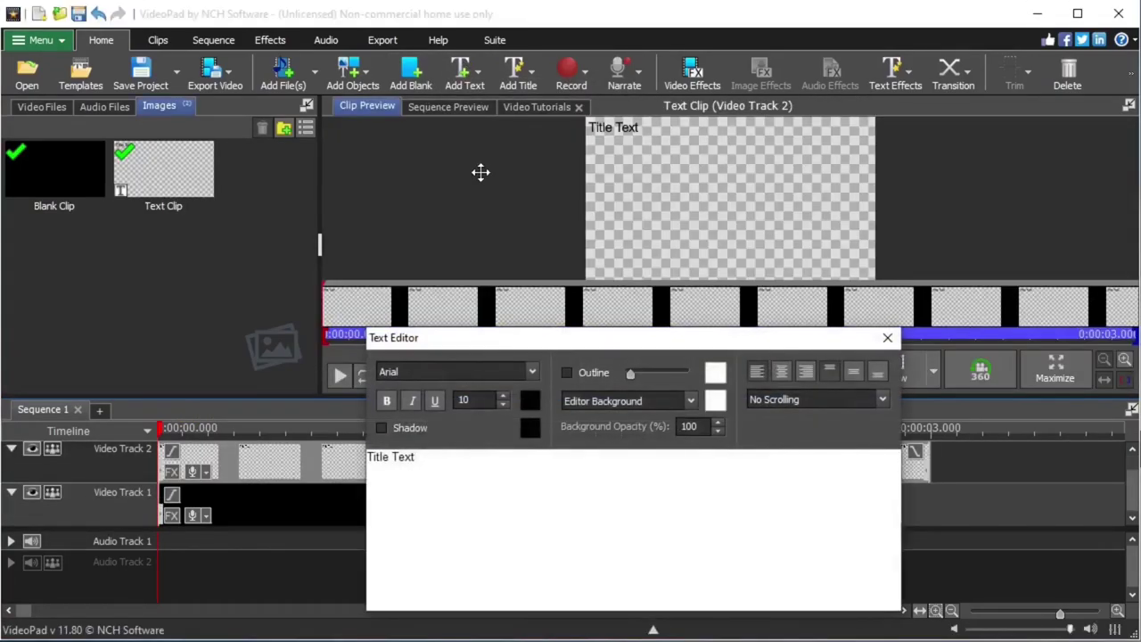
pyautogui.hotkey('ctrl', 'a')
pyautogui.doubleClick(477, 400)
pyautogui.write('50')
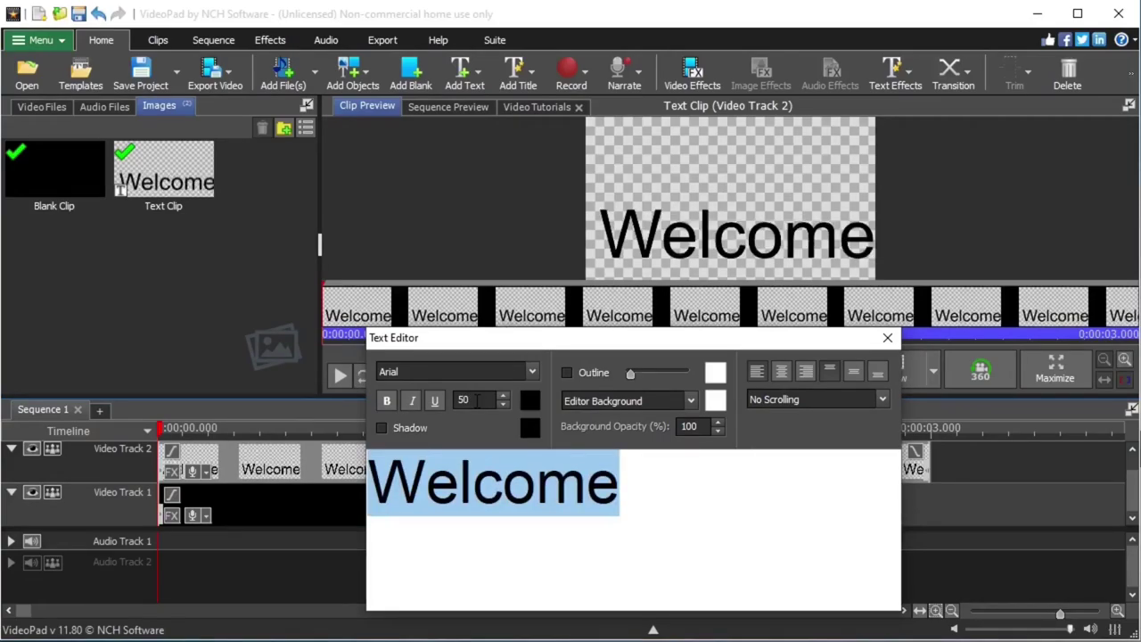
pyautogui.click(780, 371)
pyautogui.click(369, 466)
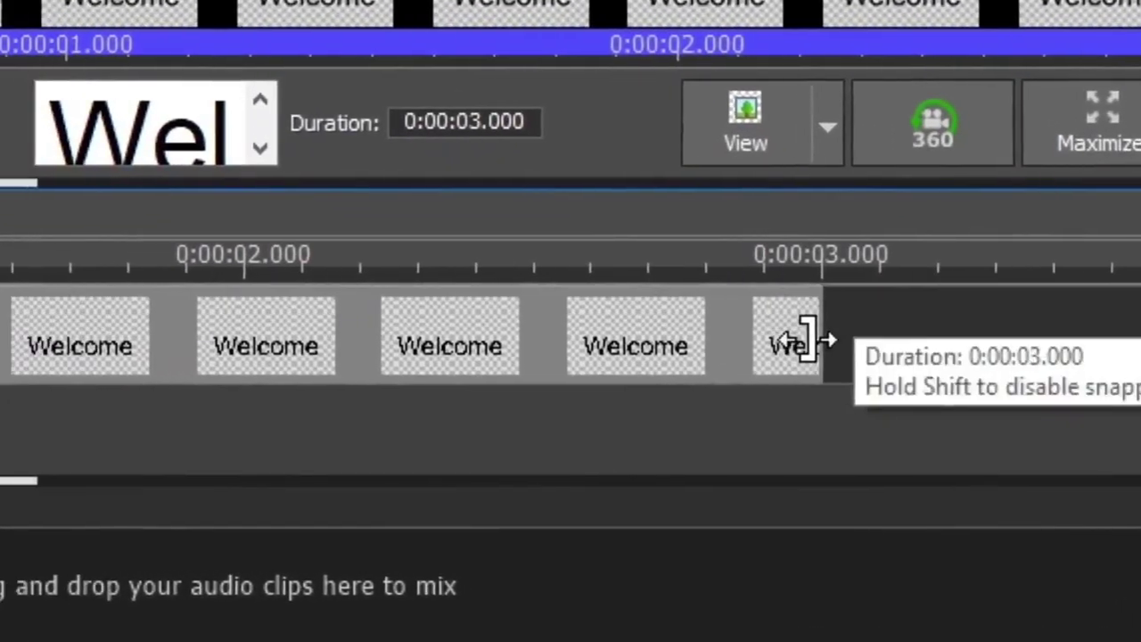
# Trim the Welcome text clip to 1.500 seconds and open the transition choices at its start.
pyautogui.moveTo(807, 341); pyautogui.dragTo(379, 365)
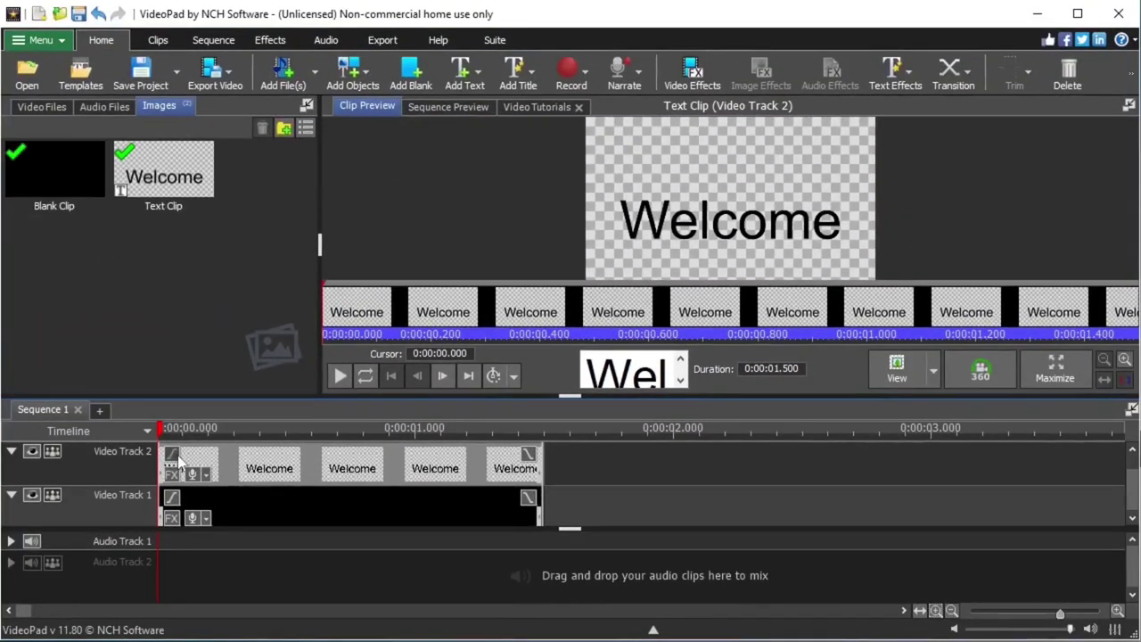
pyautogui.click(172, 455)
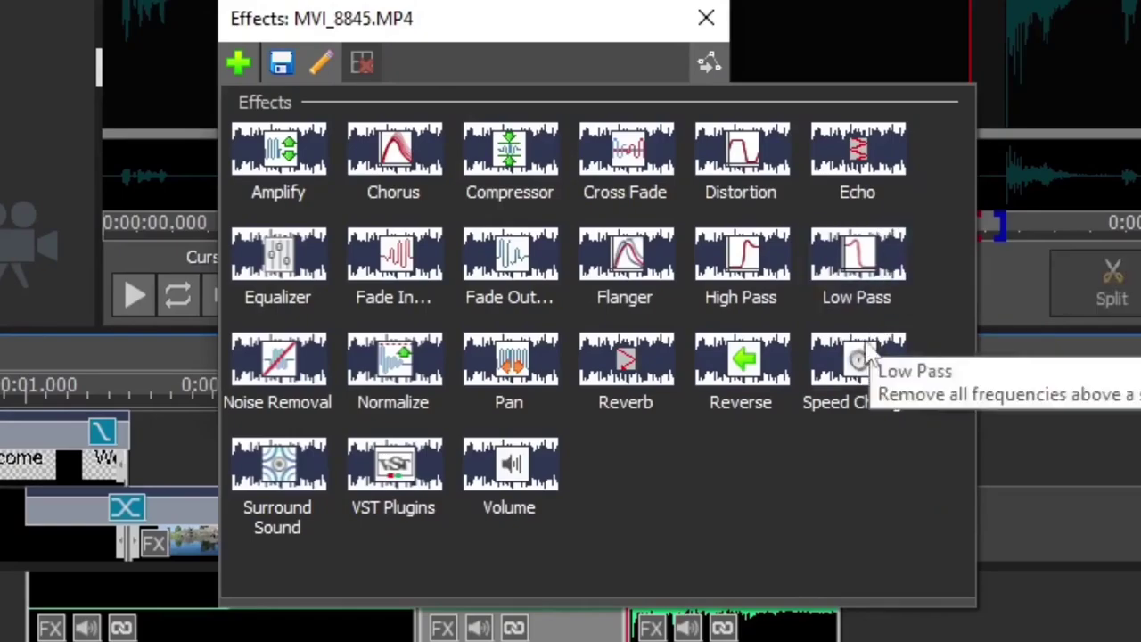
# Apply Speed Change at 50% to the selected MVI_8845.MP4 section and play it back in the sequence.
pyautogui.click(856, 337)
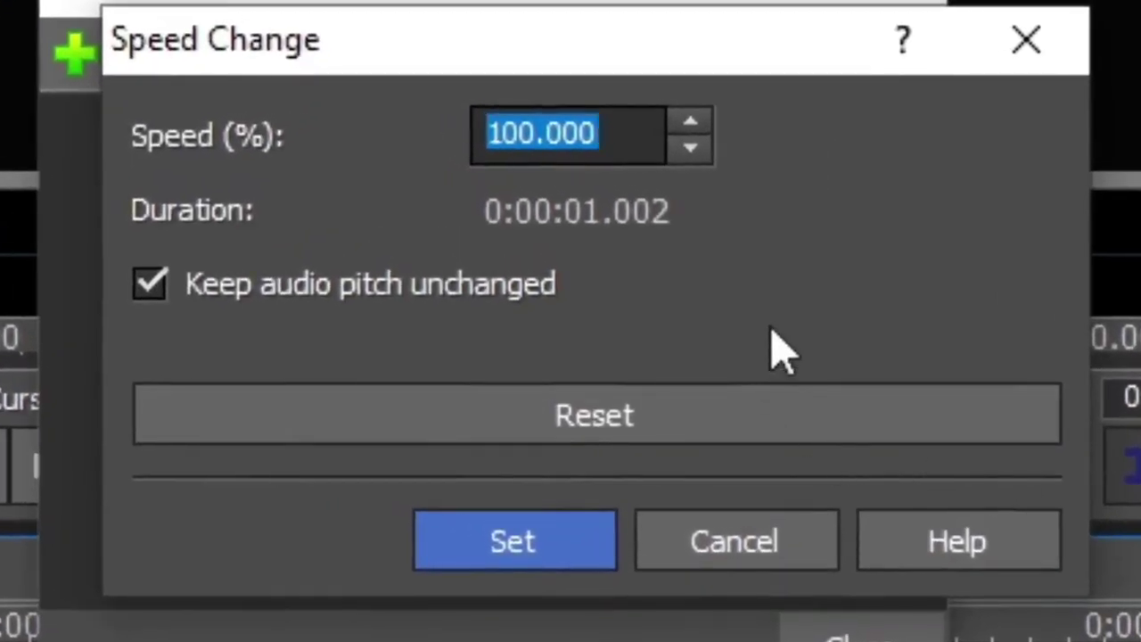
pyautogui.write('50')
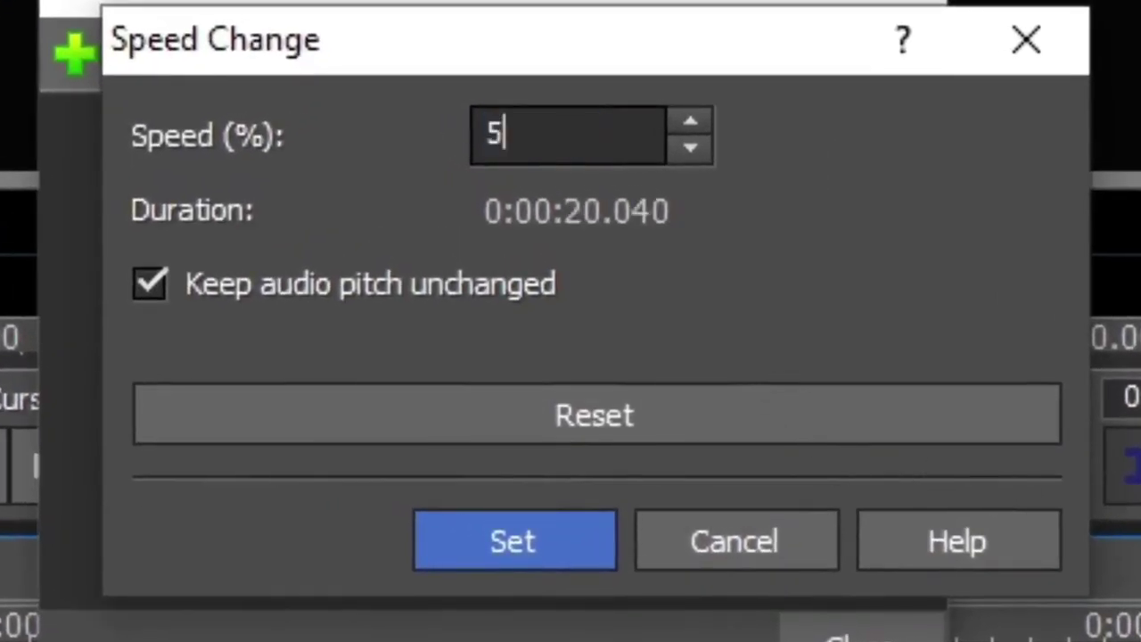
pyautogui.click(539, 542)
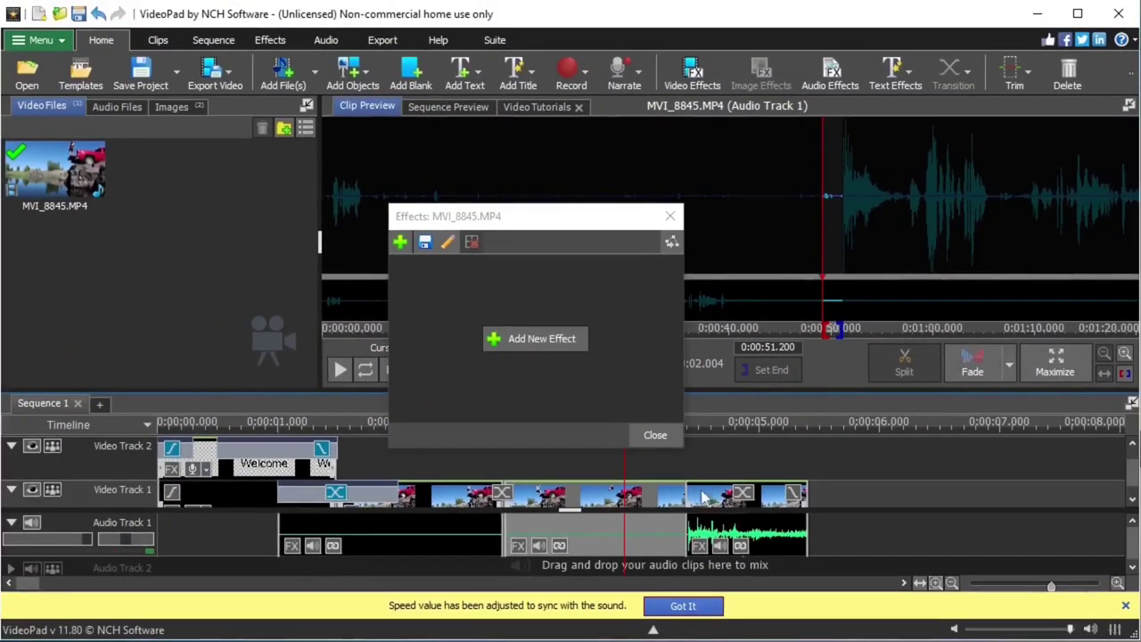
pyautogui.click(655, 435)
pyautogui.click(687, 605)
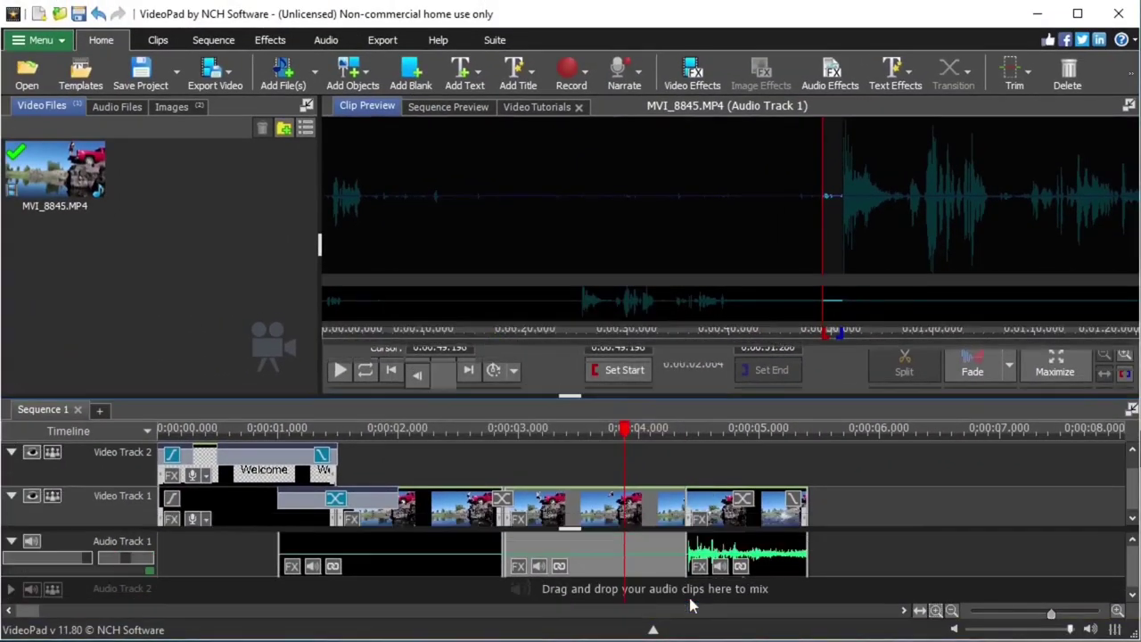
pyautogui.click(494, 430)
pyautogui.press('space')
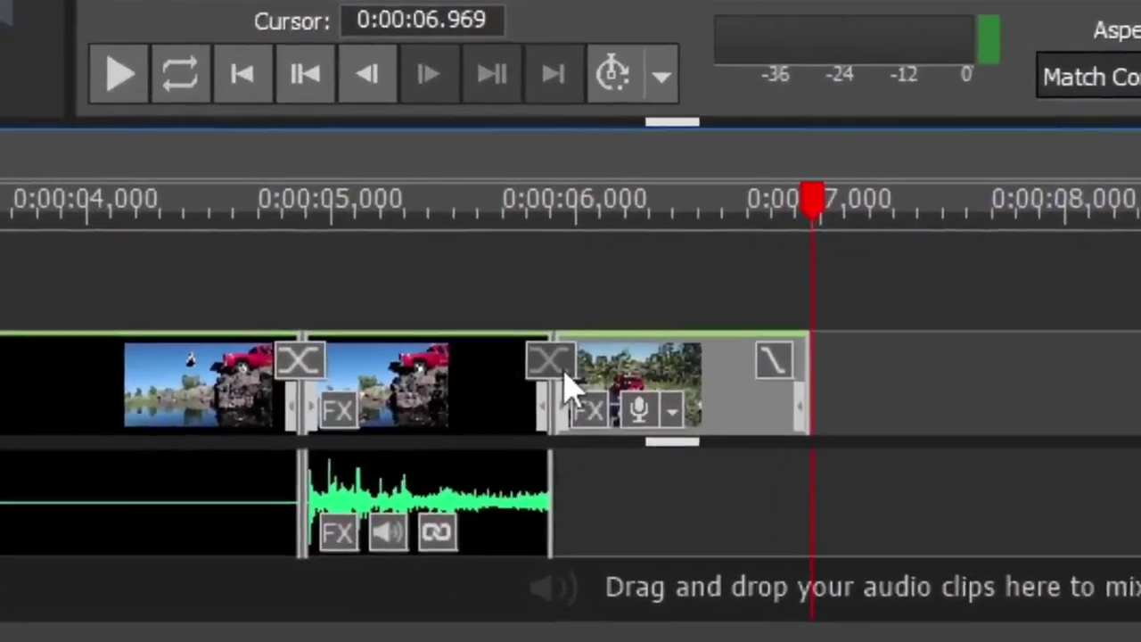
# Add a Reveal - Right to Left transition between the last MVI_8845.MP4 section and Drone.MOV and scrub through it.
pyautogui.click(570, 496)
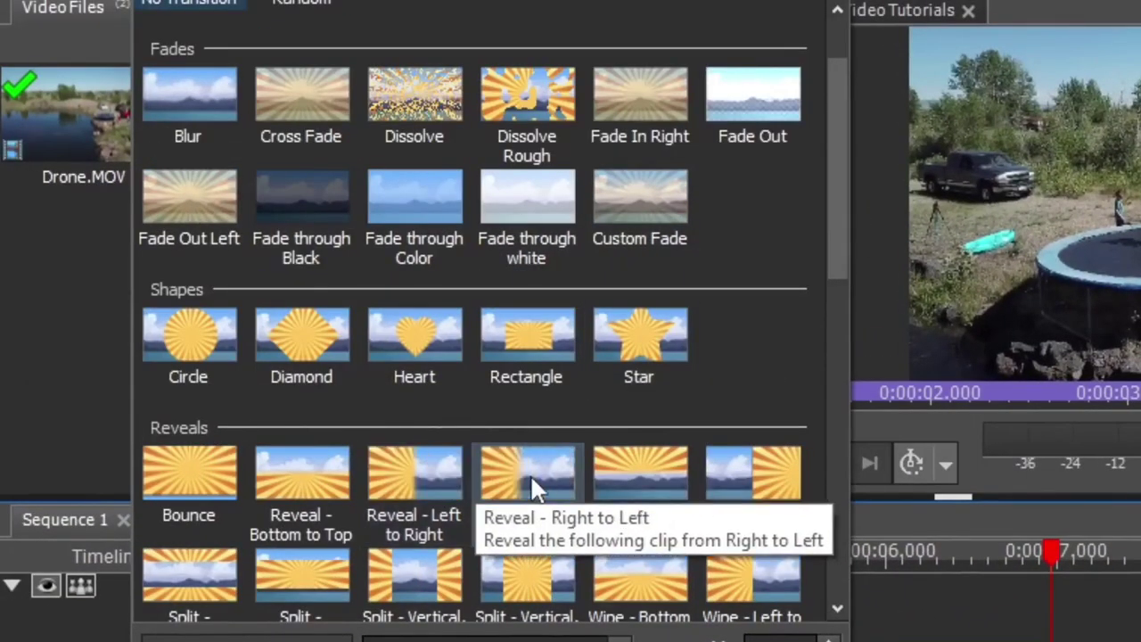
pyautogui.click(535, 488)
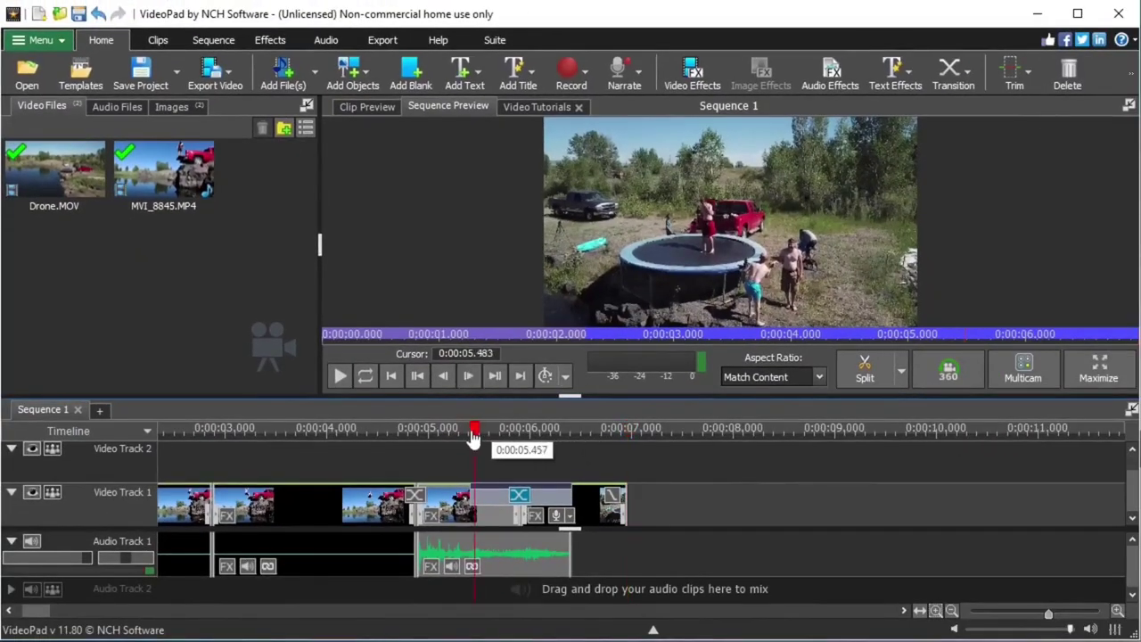
pyautogui.moveTo(473, 437); pyautogui.dragTo(615, 452)
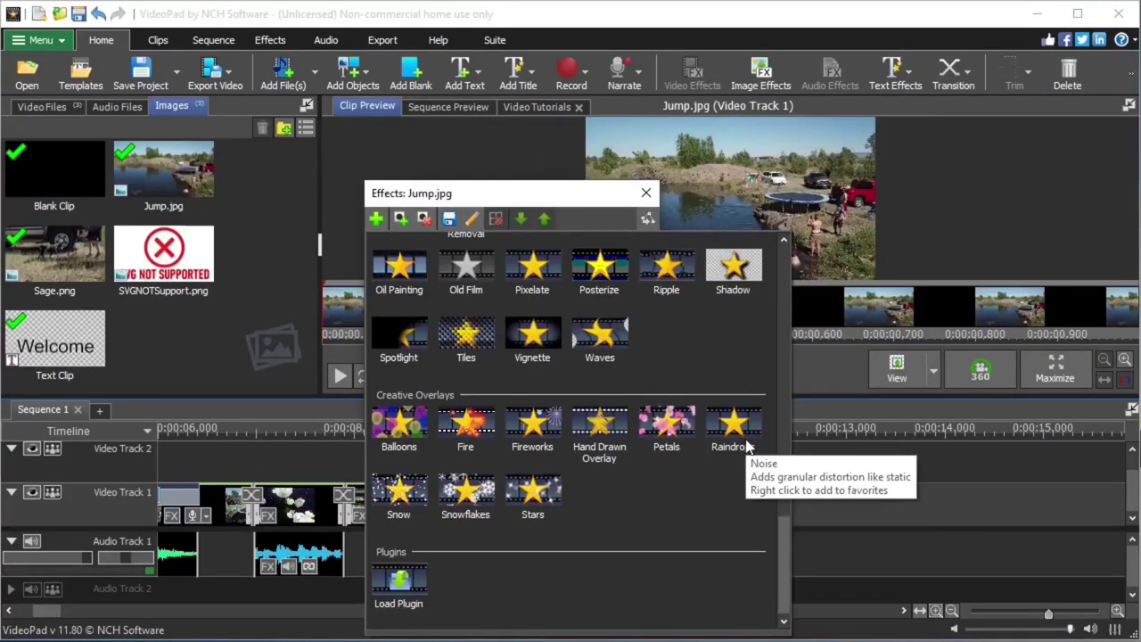
# Apply the Crop effect to Jump.jpg with Left 37 and Top 22, and trim the right and bottom edges slightly inward.
pyautogui.scroll(3, 747, 445)
pyautogui.scroll(10, 747, 446)
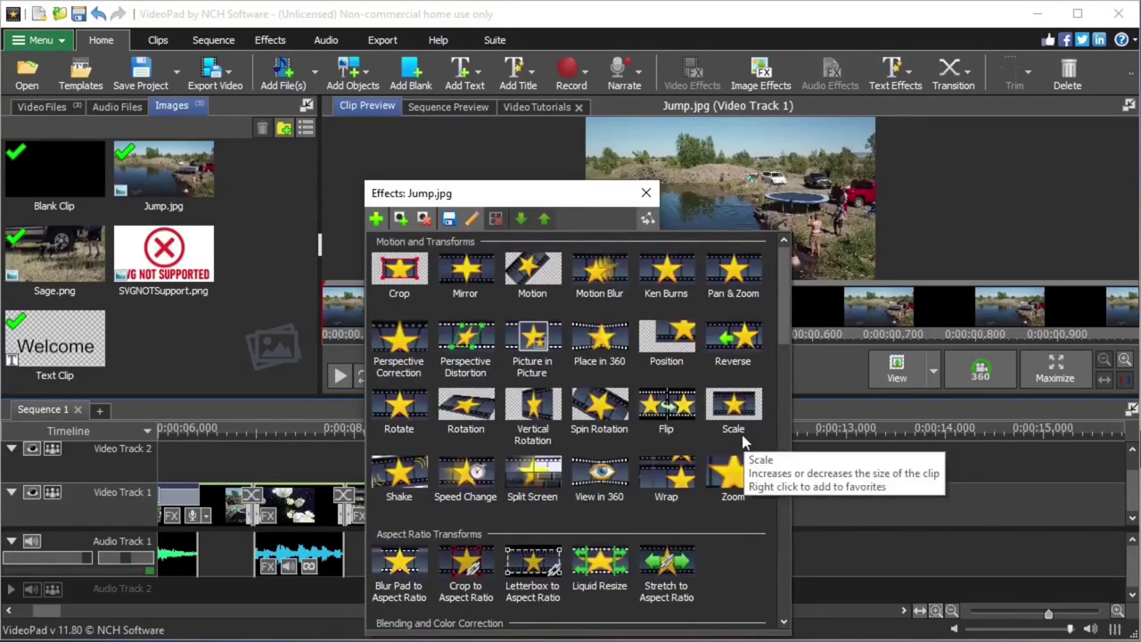
pyautogui.click(398, 267)
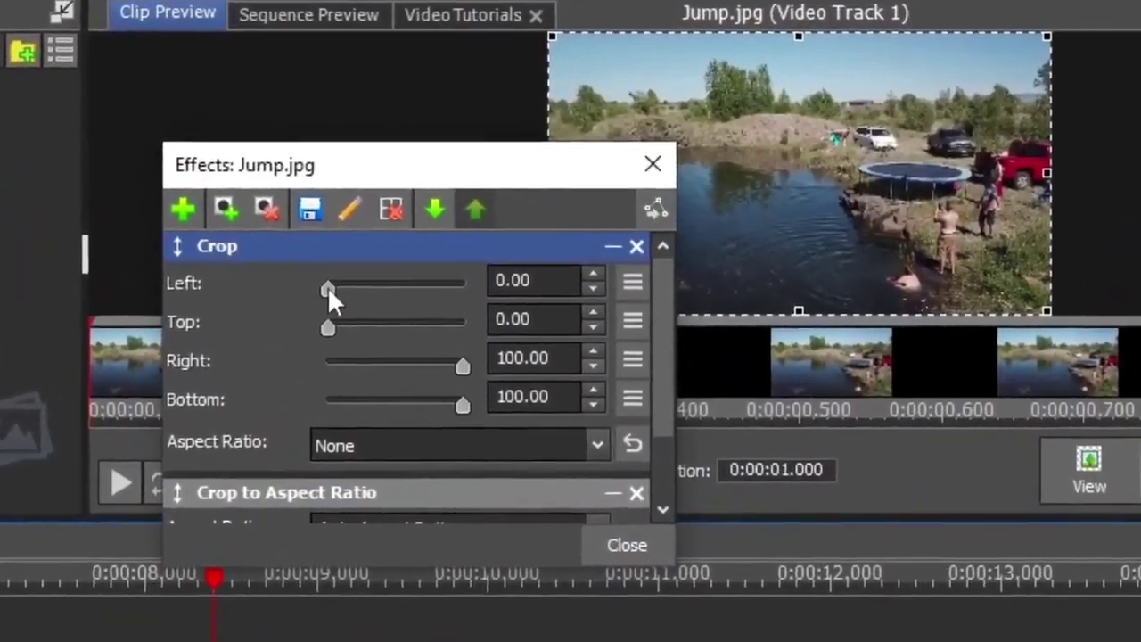
pyautogui.moveTo(327, 286); pyautogui.dragTo(378, 304)
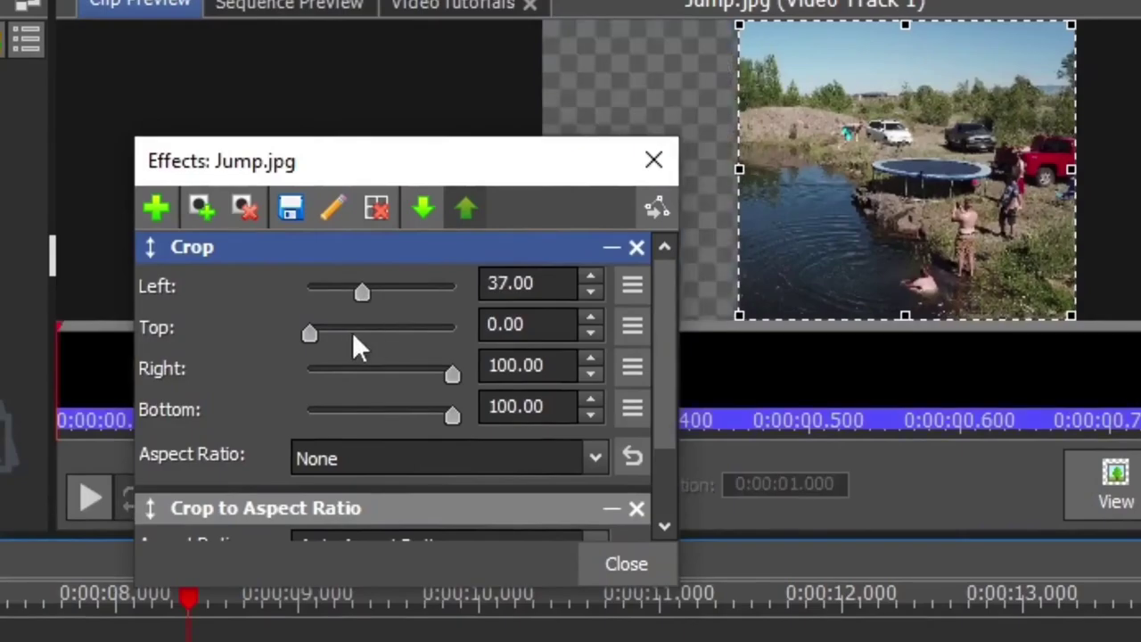
pyautogui.moveTo(305, 337); pyautogui.dragTo(336, 341)
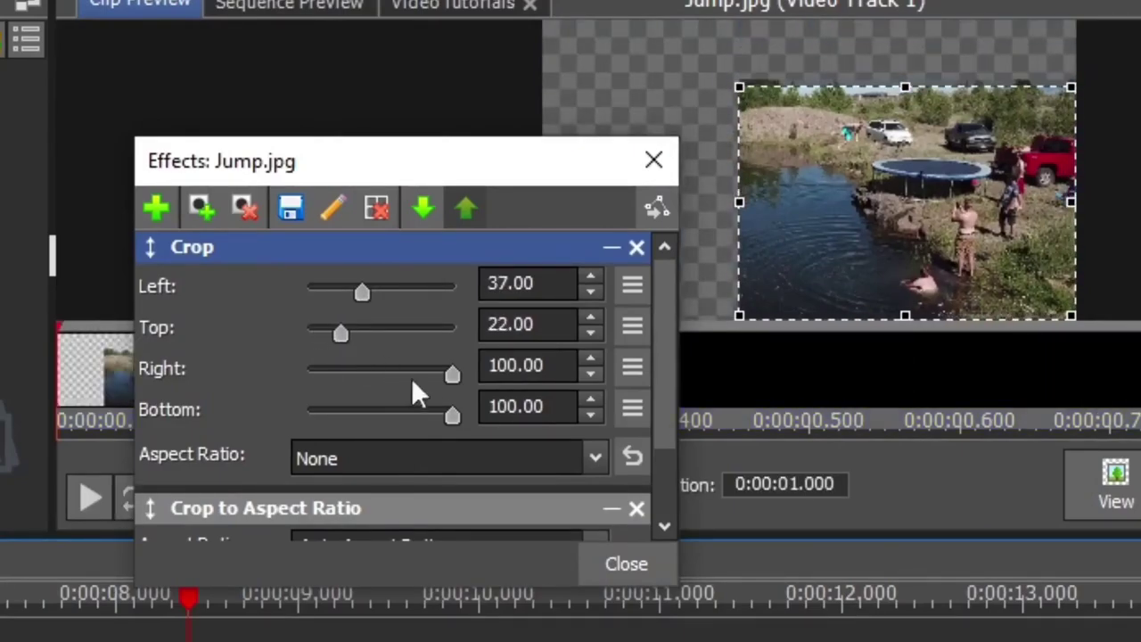
pyautogui.moveTo(451, 374); pyautogui.dragTo(440, 366)
pyautogui.moveTo(899, 316); pyautogui.dragTo(898, 285)
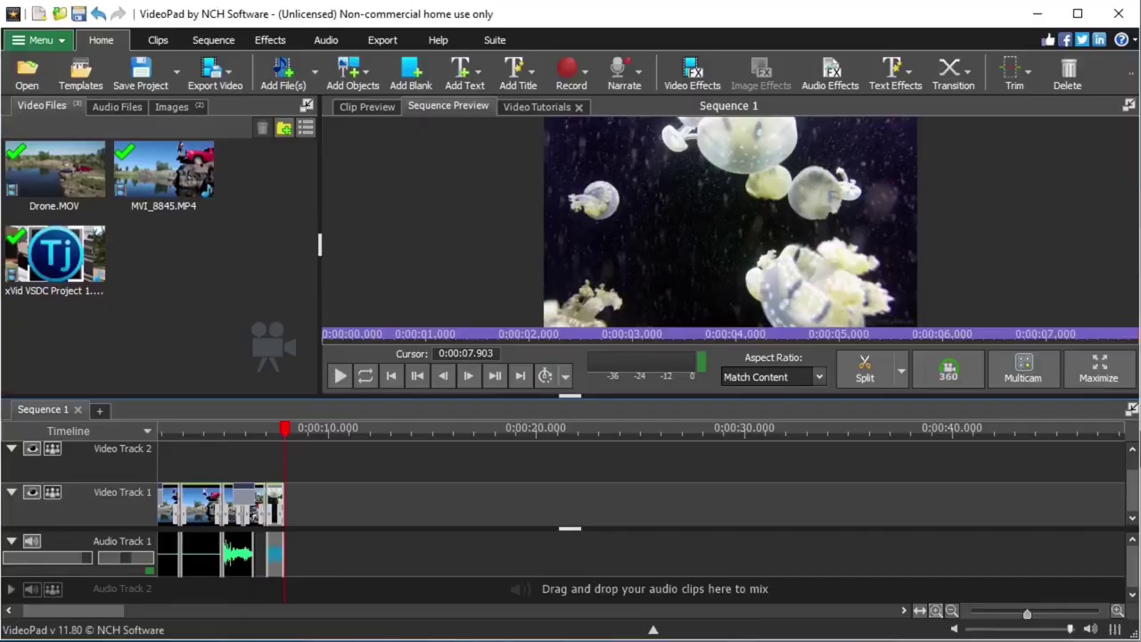
# Set Horizontal to -100 at the start of Boat.bmp's Motion effect.
pyautogui.moveTo(638, 588); pyautogui.dragTo(330, 526)
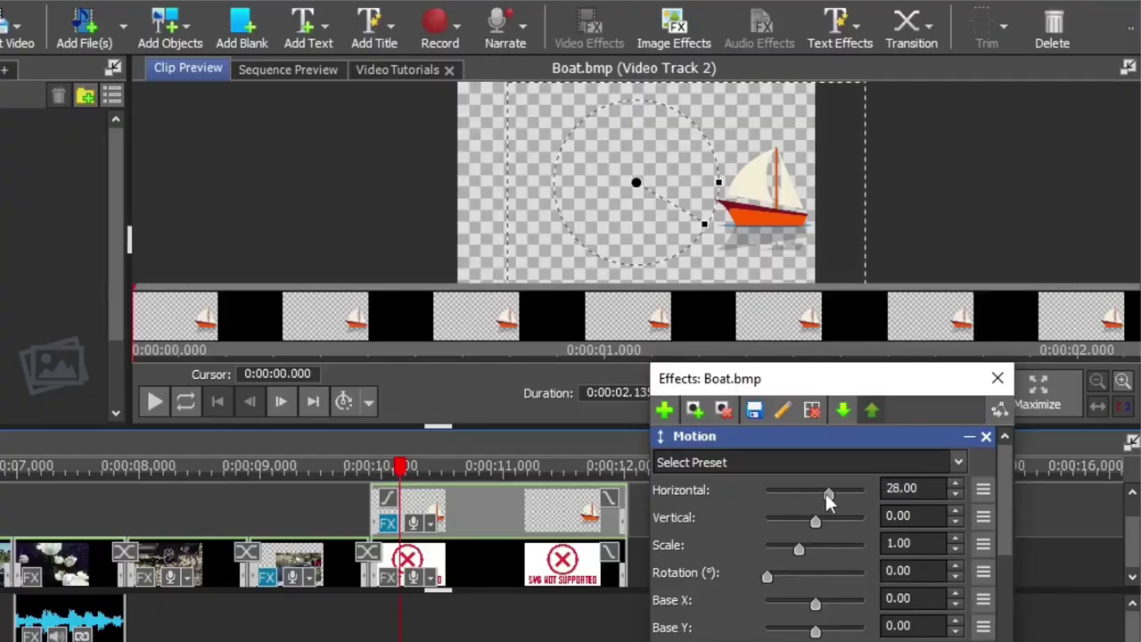
pyautogui.moveTo(827, 496); pyautogui.dragTo(757, 493)
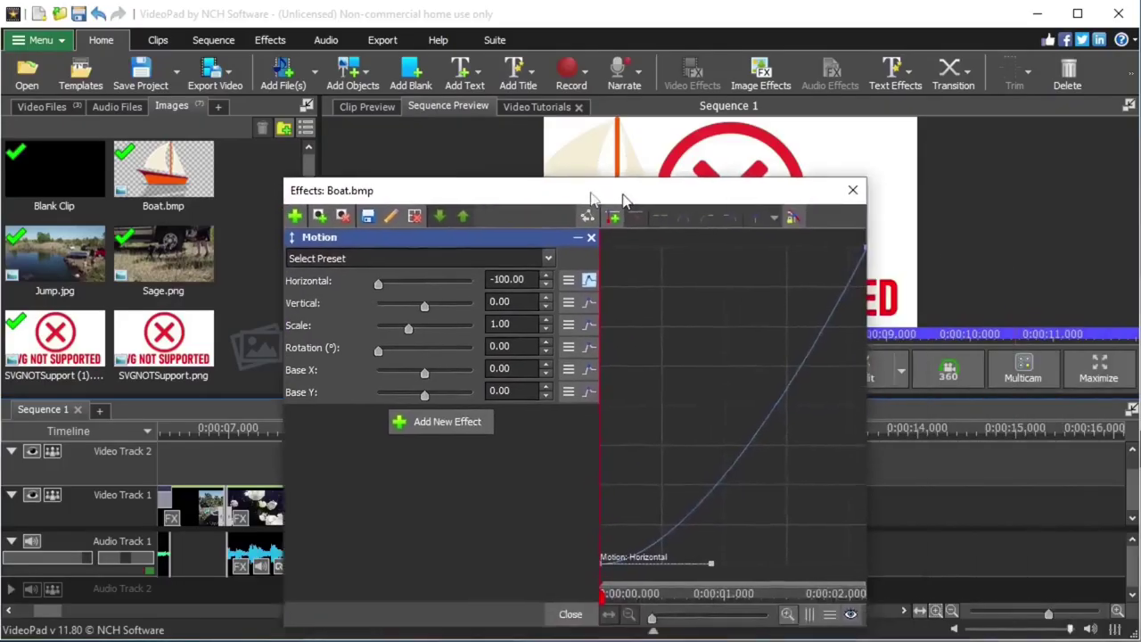
pyautogui.moveTo(621, 201); pyautogui.dragTo(326, 174)
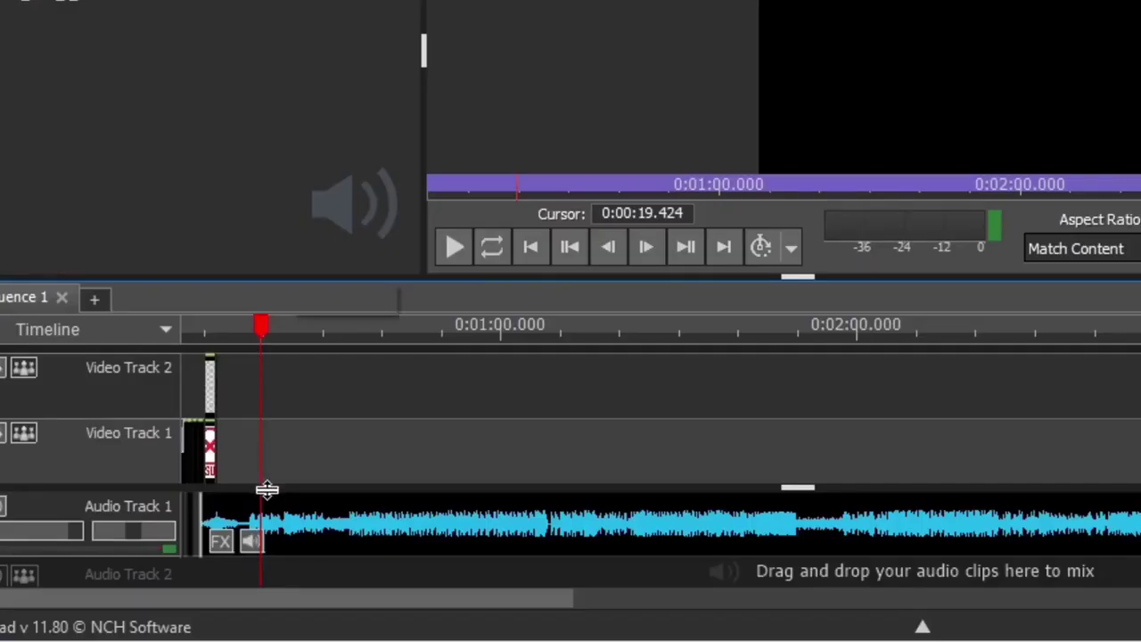
pyautogui.moveTo(267, 490); pyautogui.dragTo(293, 436)
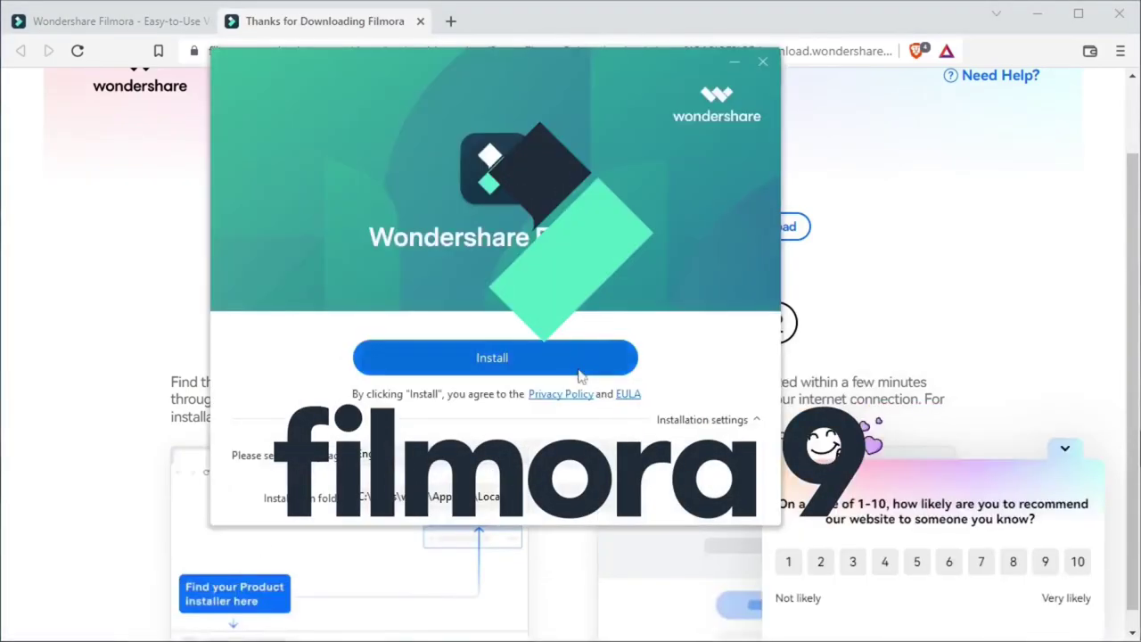
# Install Wondershare Filmora and add the Title 1 template from the Basic titles category to the timeline.
pyautogui.click(575, 365)
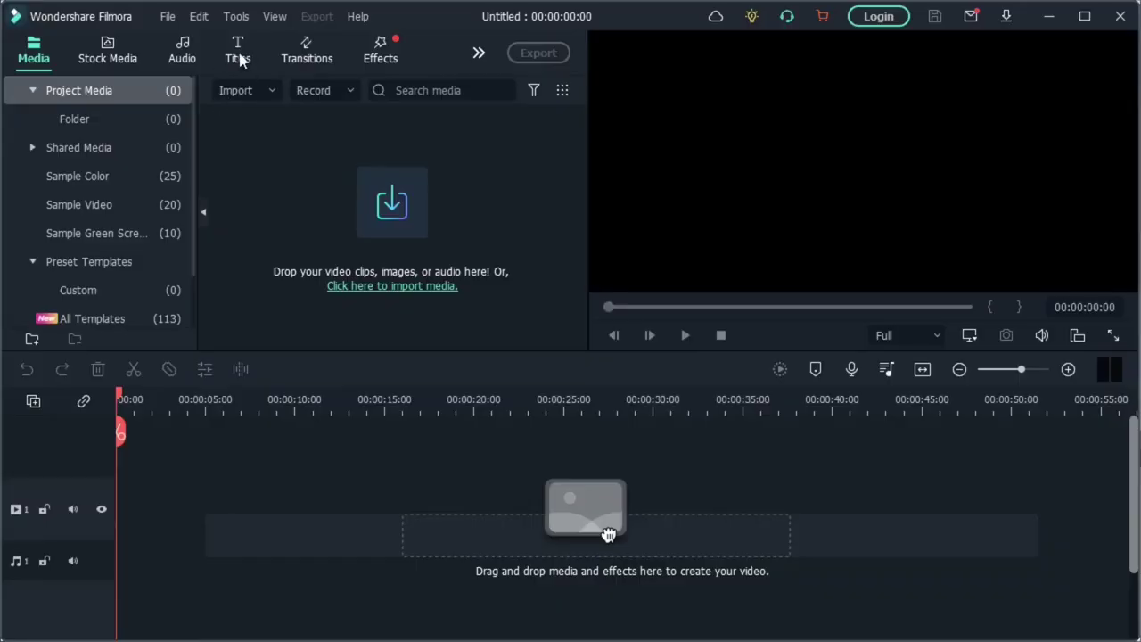
pyautogui.click(239, 48)
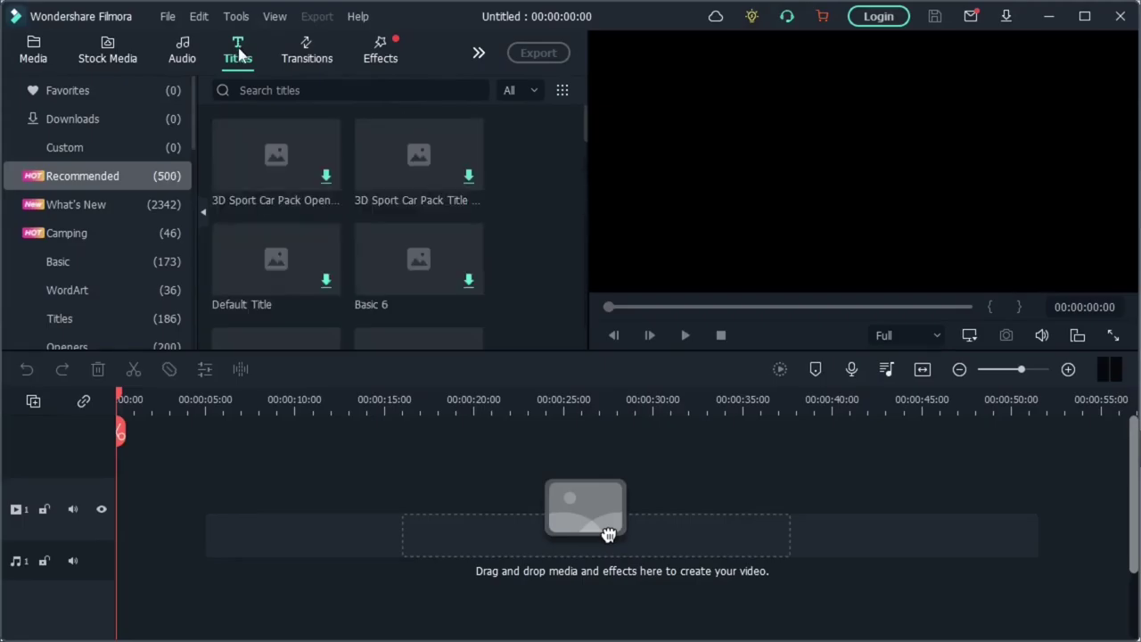
pyautogui.click(60, 318)
pyautogui.scroll(-1, 98, 267)
pyautogui.scroll(-3, 713, 432)
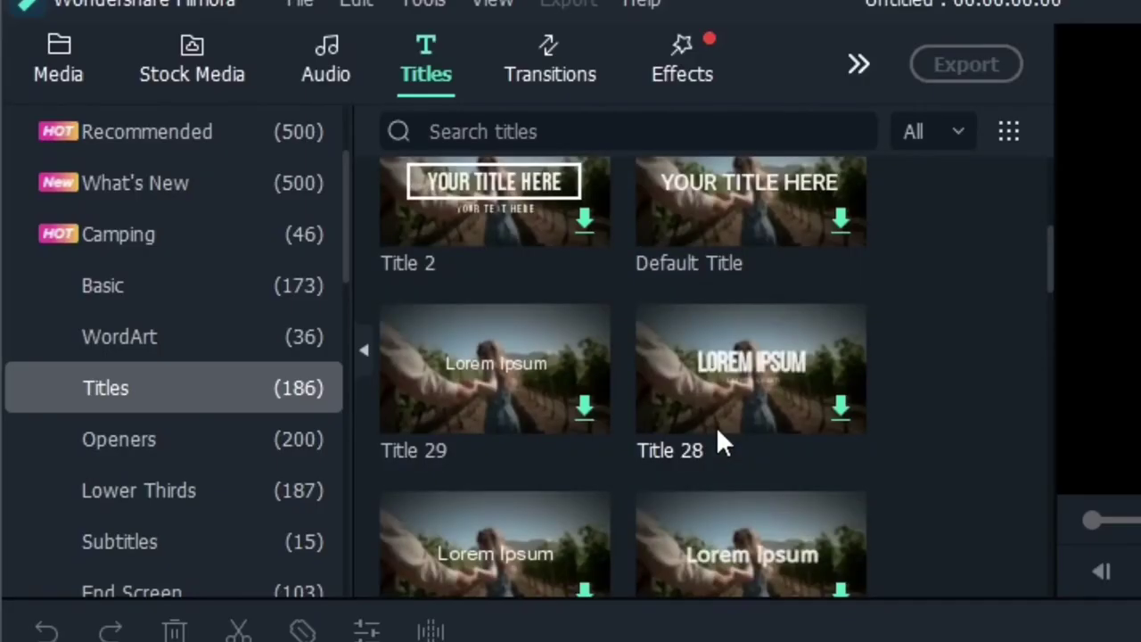
pyautogui.scroll(-3, 721, 396)
pyautogui.scroll(-5, 724, 398)
pyautogui.scroll(-3, 245, 446)
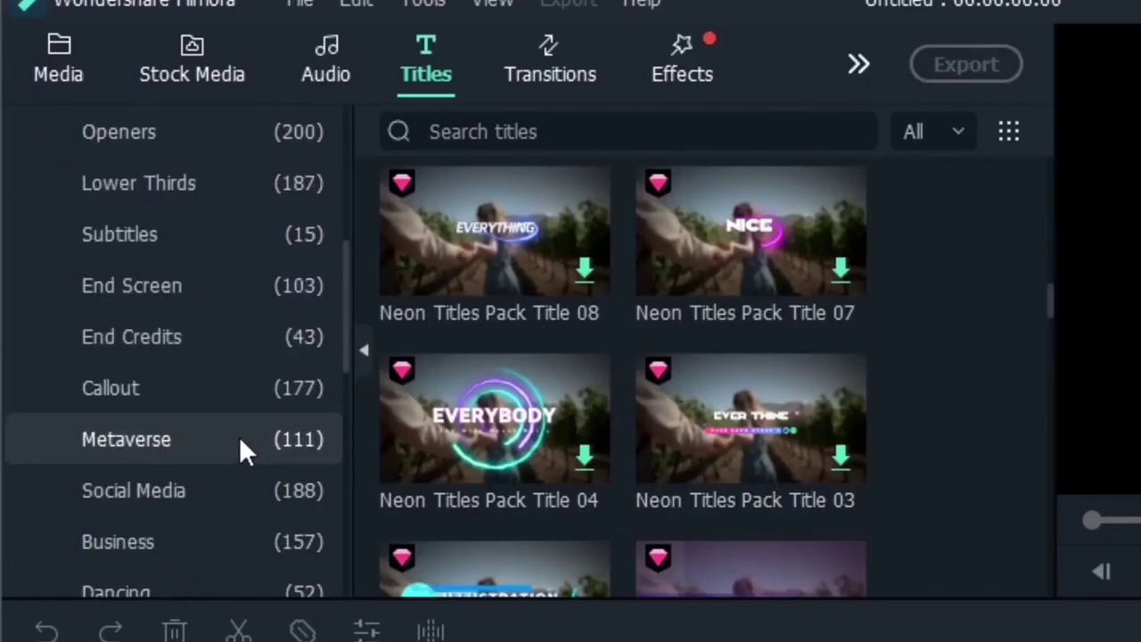
pyautogui.scroll(-3, 224, 439)
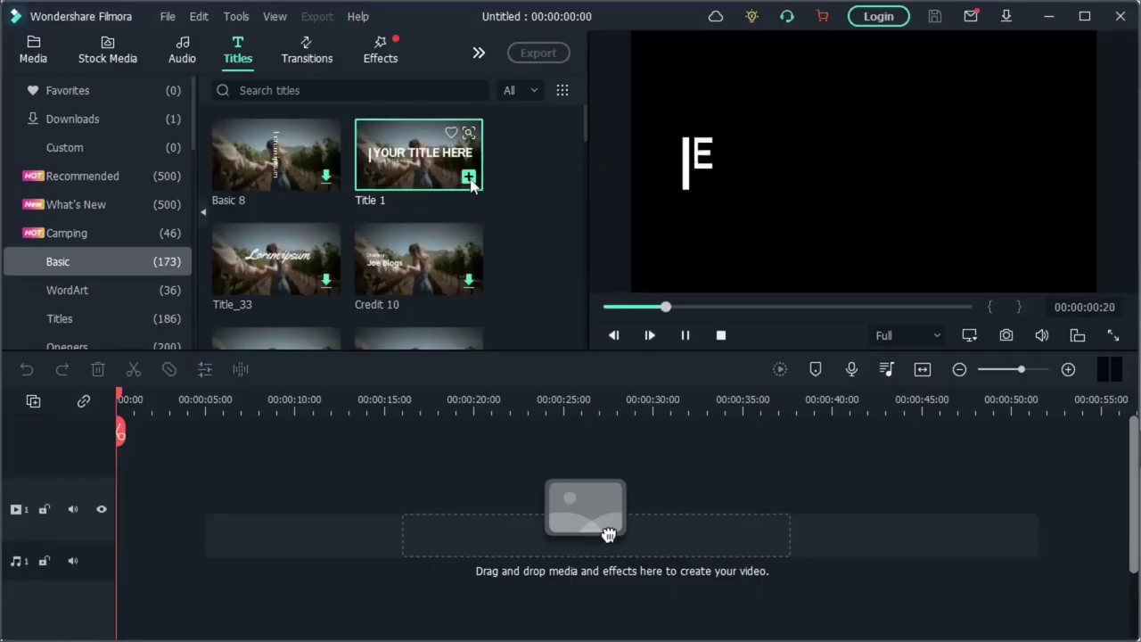
pyautogui.click(470, 178)
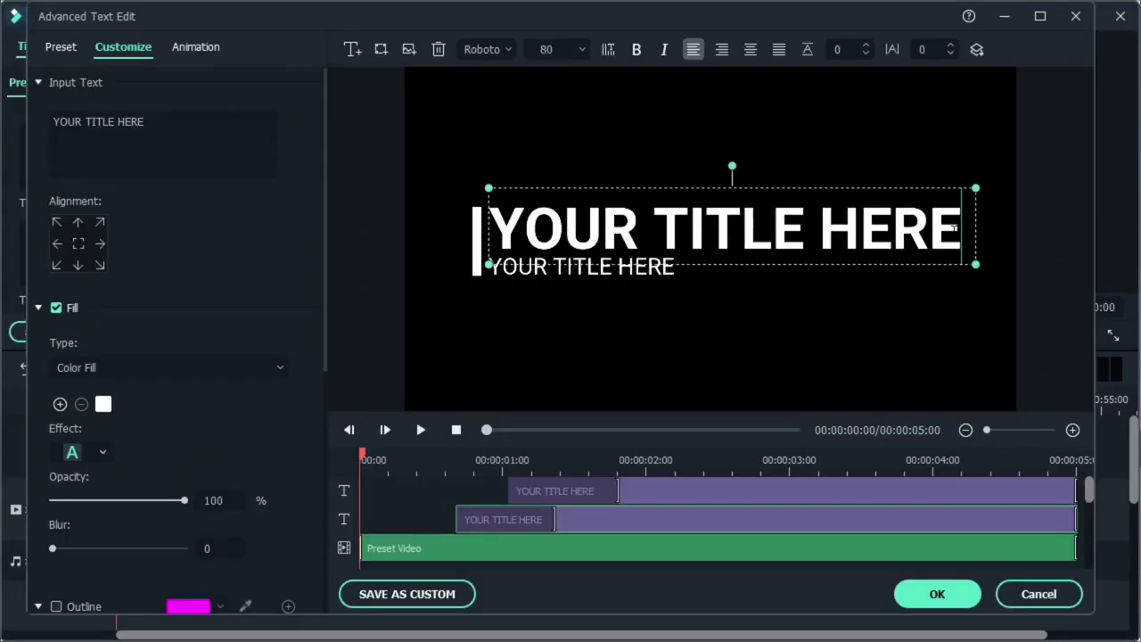
# Replace the main YOUR TITLE HERE text of Title 1 with Welcome and select the vertical bar beside it.
pyautogui.press('BackSpace')
pyautogui.press('BackSpace')
pyautogui.press('BackSpace')
pyautogui.press('BackSpace')
pyautogui.press('BackSpace')
pyautogui.press('BackSpace')
pyautogui.press('BackSpace')
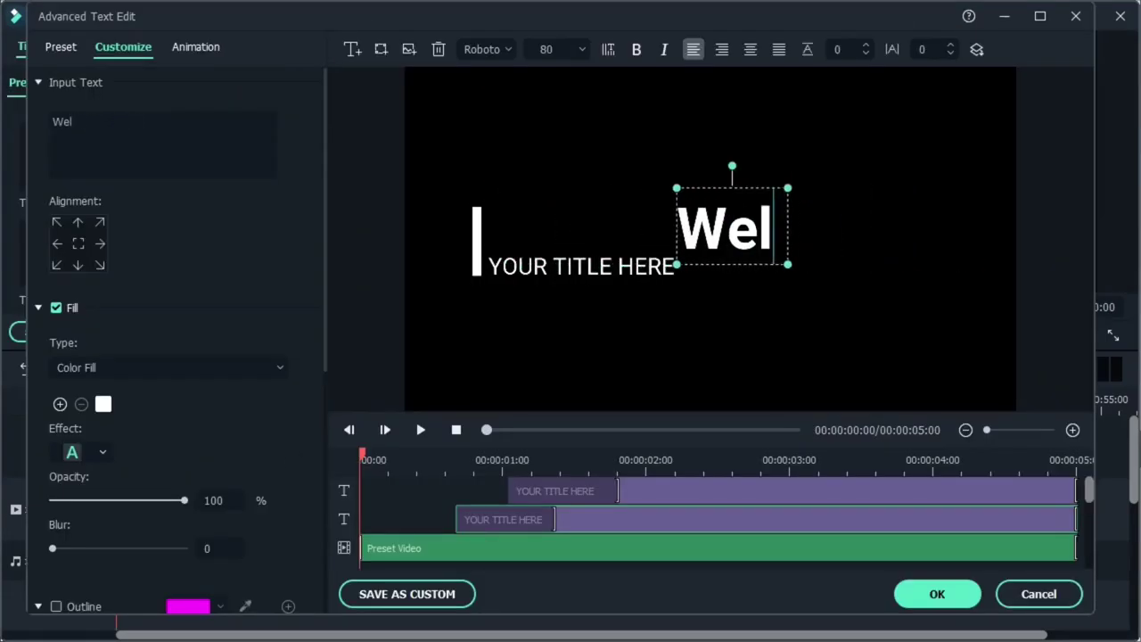
pyautogui.write('Welcome')
pyautogui.click(482, 243)
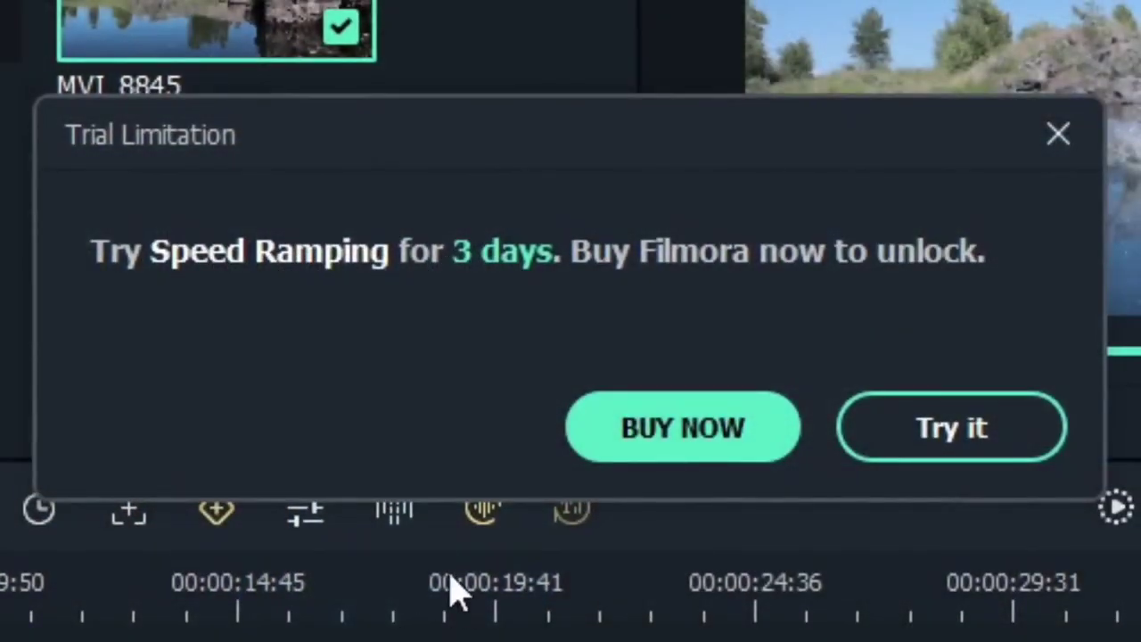
# Start the Speed Ramping trial, apply the Bullet Time preset to MVI_8845, and bring the outer curve points to 1x.
pyautogui.click(969, 461)
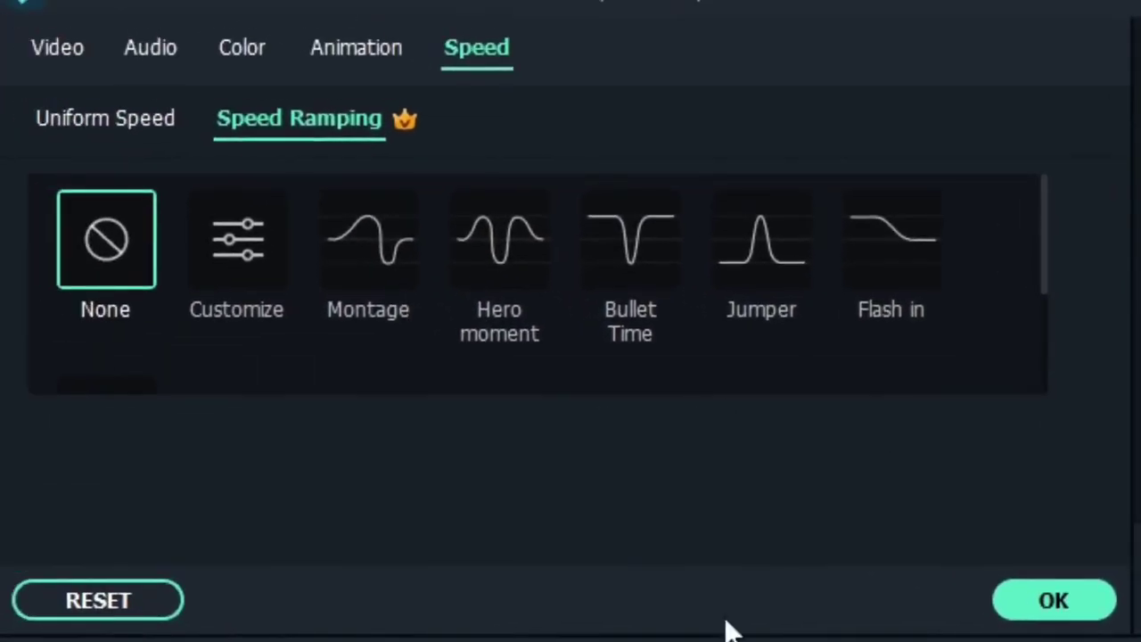
pyautogui.click(619, 272)
pyautogui.moveTo(704, 448); pyautogui.dragTo(705, 446)
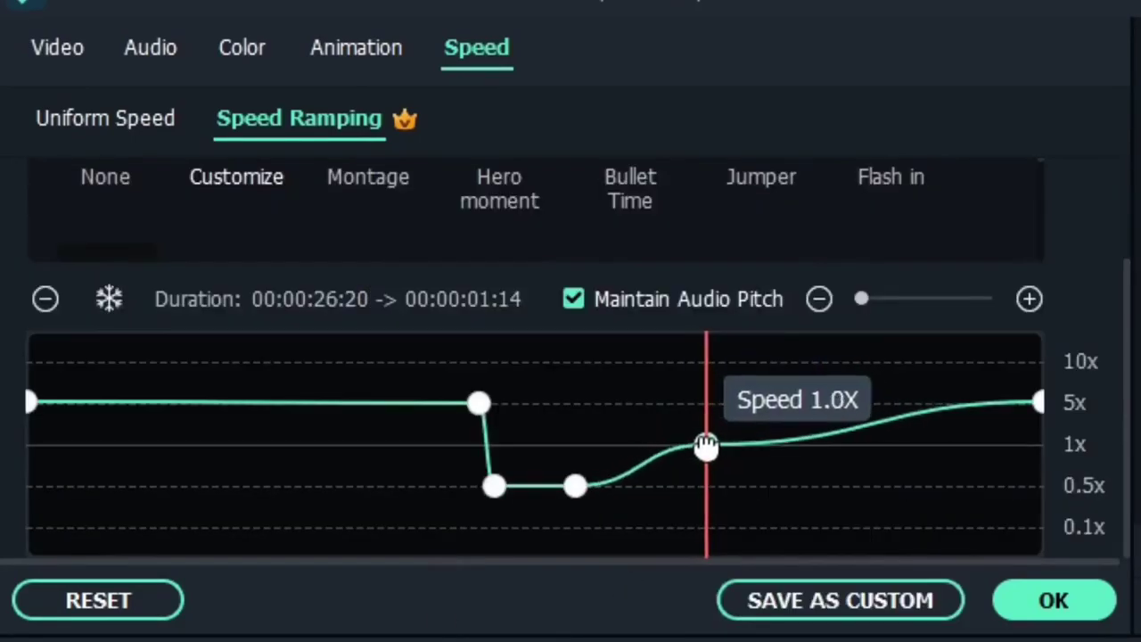
pyautogui.moveTo(1039, 400); pyautogui.dragTo(1033, 446)
pyautogui.moveTo(478, 403); pyautogui.dragTo(449, 444)
# Extend the 0.5x section of MVI_8845's speed curve to cover more of the jump, apply the ramp, and play it back.
pyautogui.moveTo(575, 485); pyautogui.dragTo(635, 485)
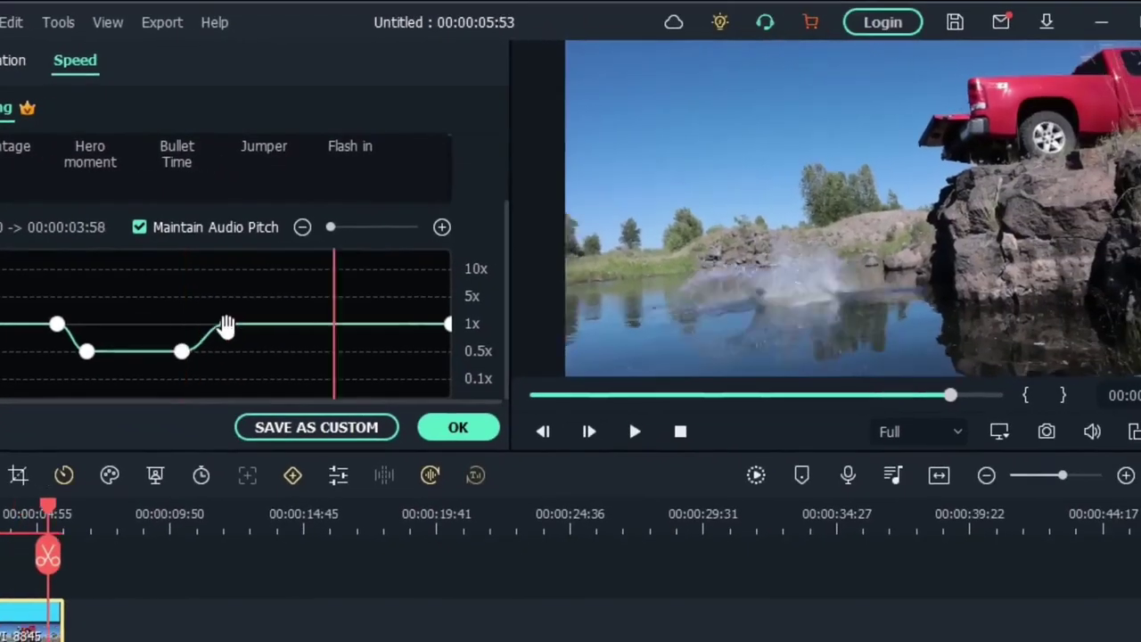
pyautogui.moveTo(225, 326); pyautogui.dragTo(320, 325)
pyautogui.moveTo(181, 350); pyautogui.dragTo(274, 351)
pyautogui.click(199, 351)
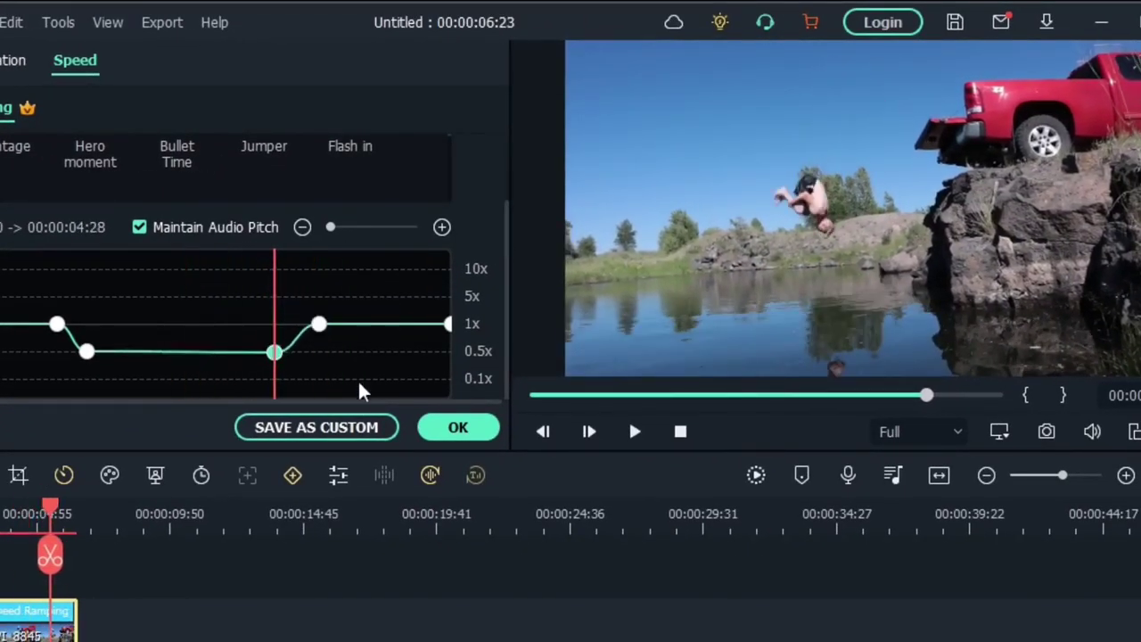
pyautogui.click(458, 427)
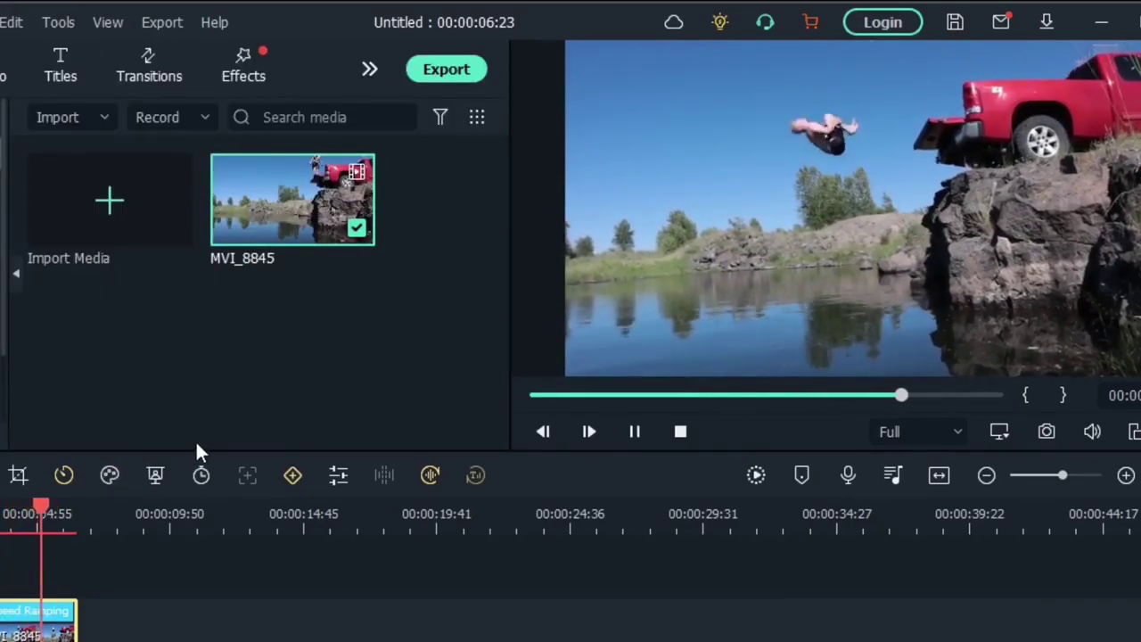
pyautogui.press('space')
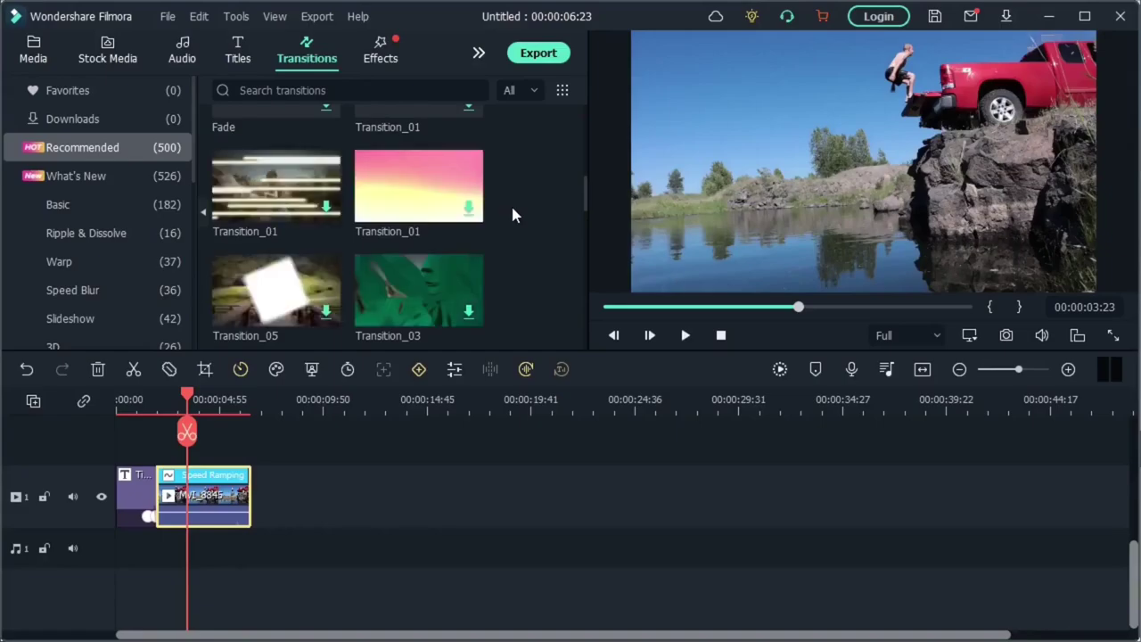
# Add the Dissolve transition from the Basic category between Title 1 and MVI_8845 and preview it.
pyautogui.click(86, 207)
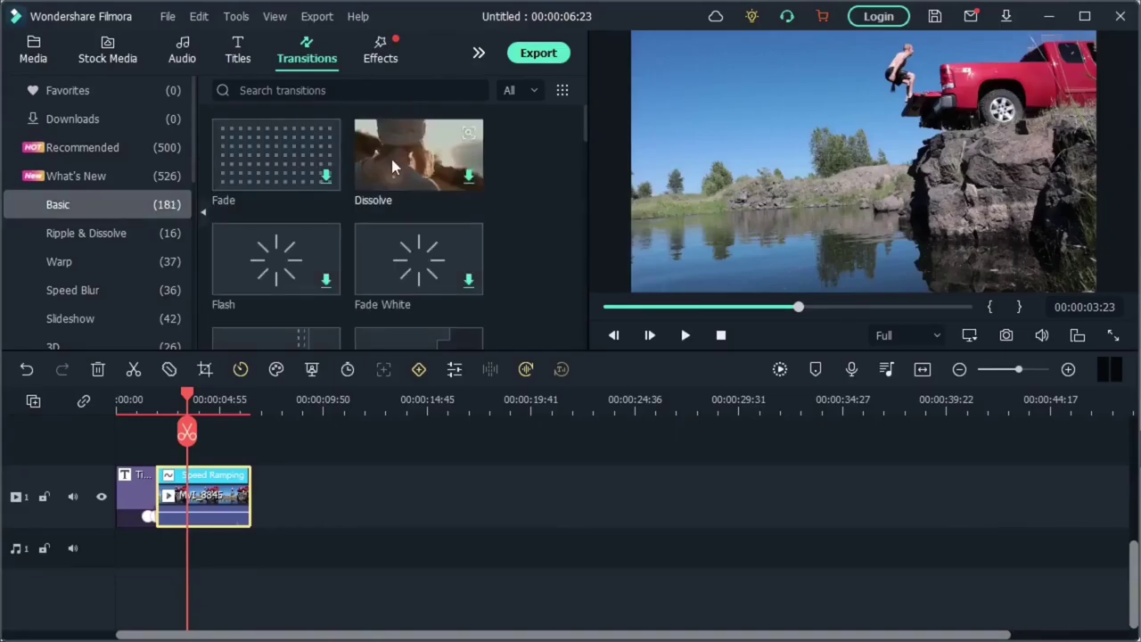
pyautogui.moveTo(393, 166); pyautogui.dragTo(231, 399)
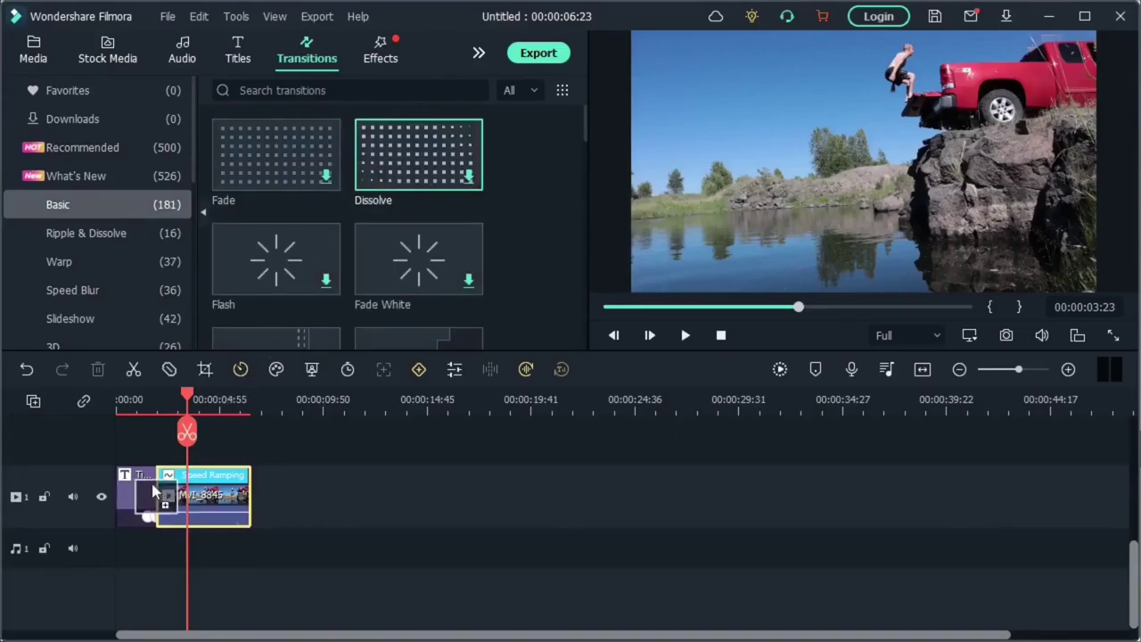
pyautogui.moveTo(154, 490); pyautogui.dragTo(155, 491)
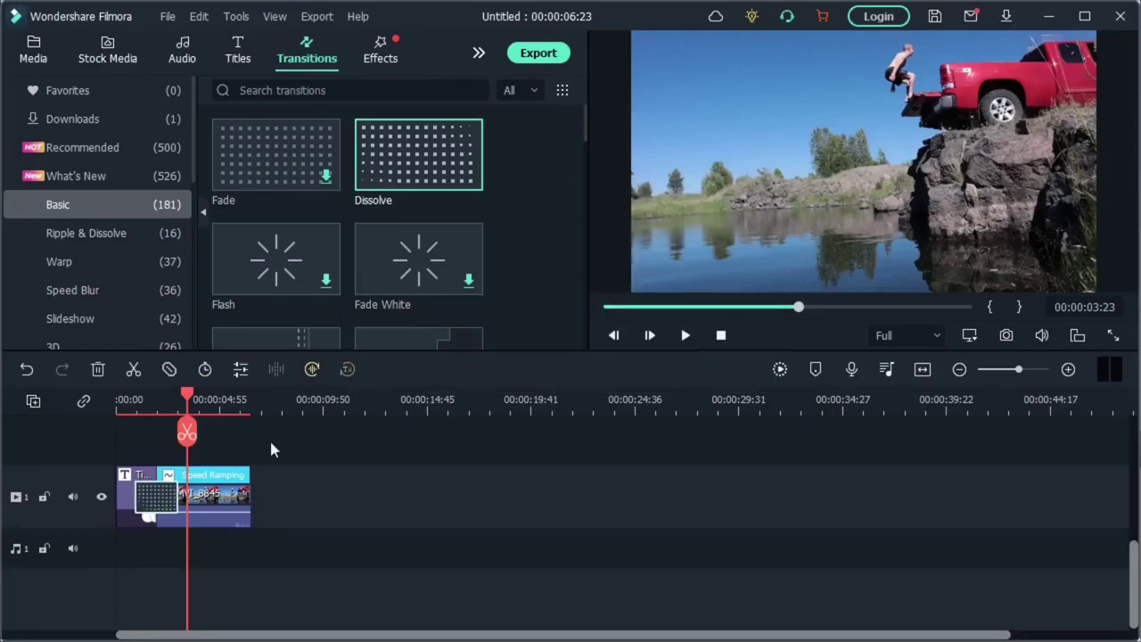
pyautogui.click(152, 403)
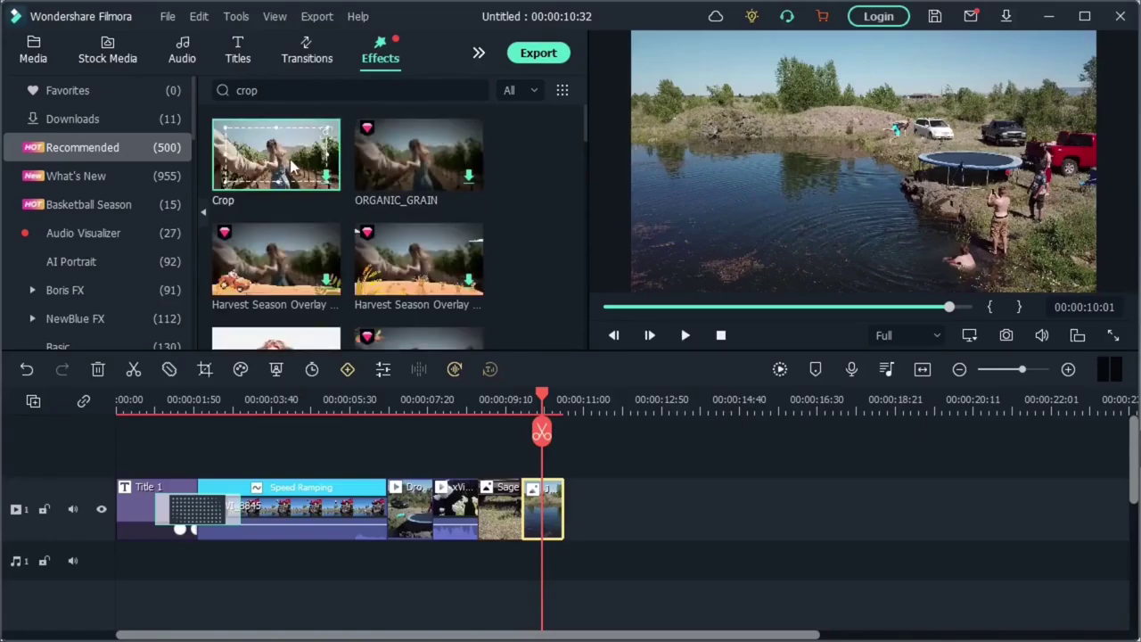
# Apply the Crop effect to the Jump image with Left 32.29, Right 9.90, Top 21.35 and Bottom 13.54.
pyautogui.moveTo(455, 340); pyautogui.dragTo(545, 506)
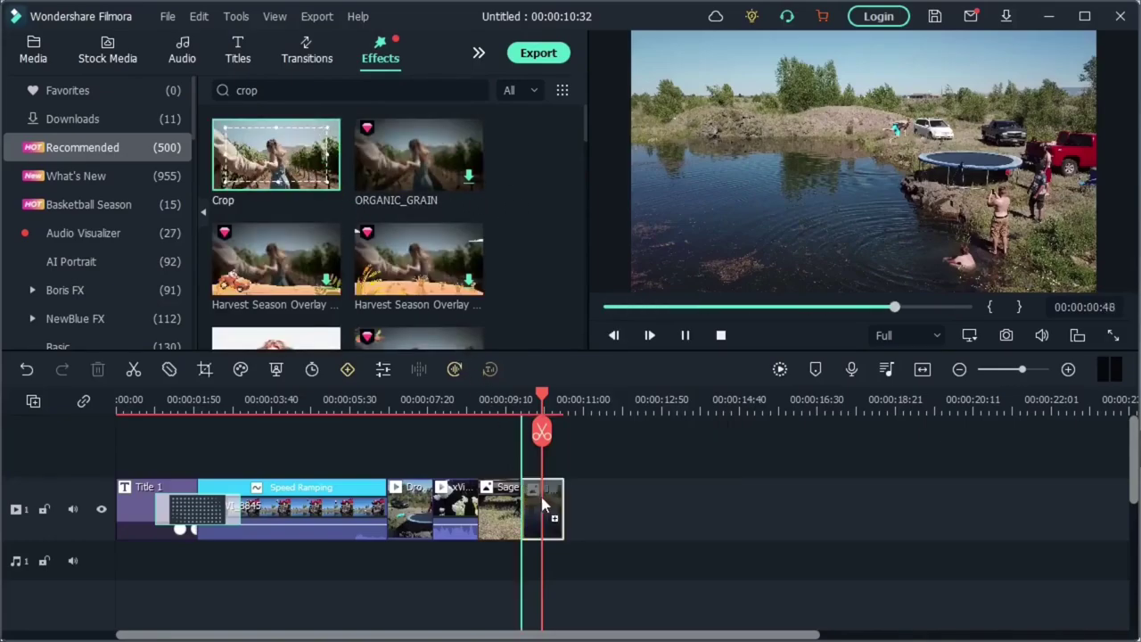
pyautogui.doubleClick(543, 496)
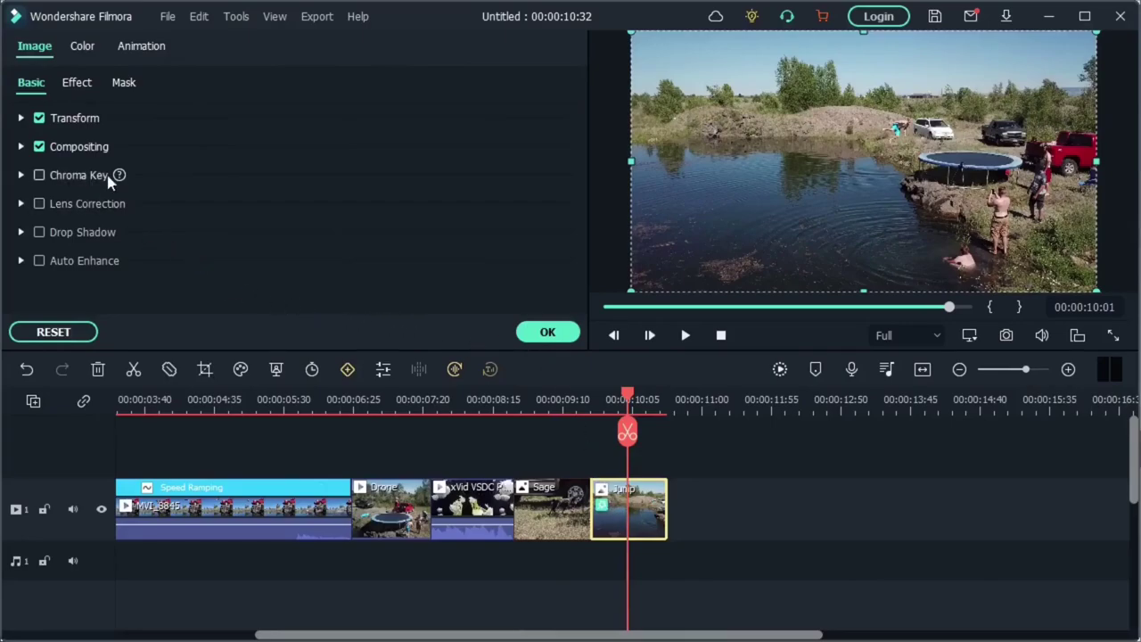
pyautogui.click(78, 85)
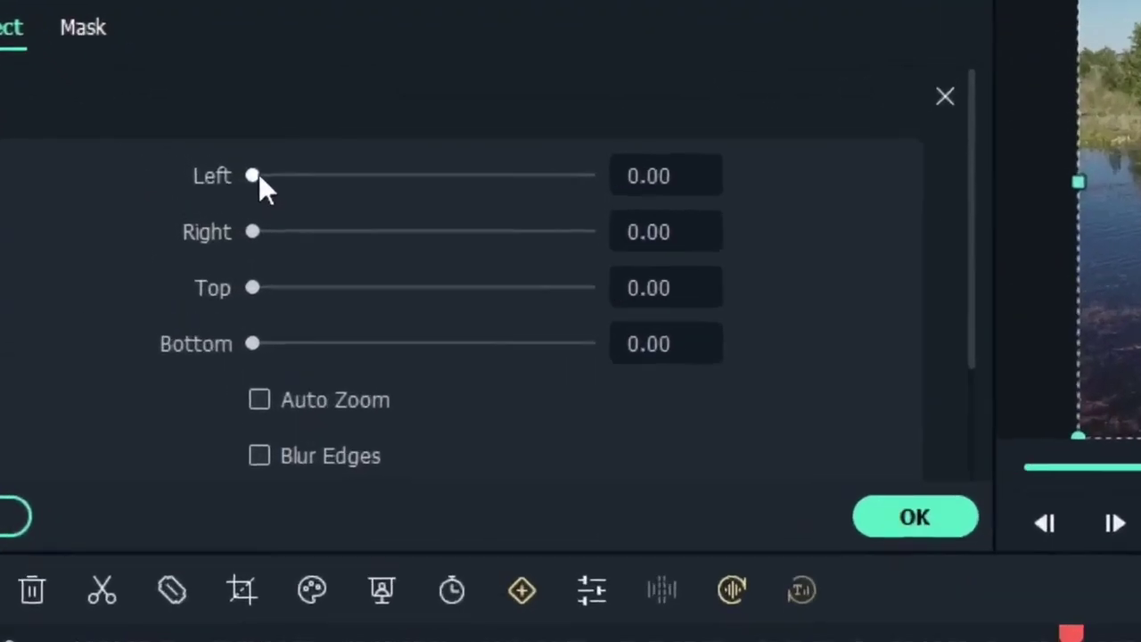
pyautogui.moveTo(217, 159); pyautogui.dragTo(259, 166)
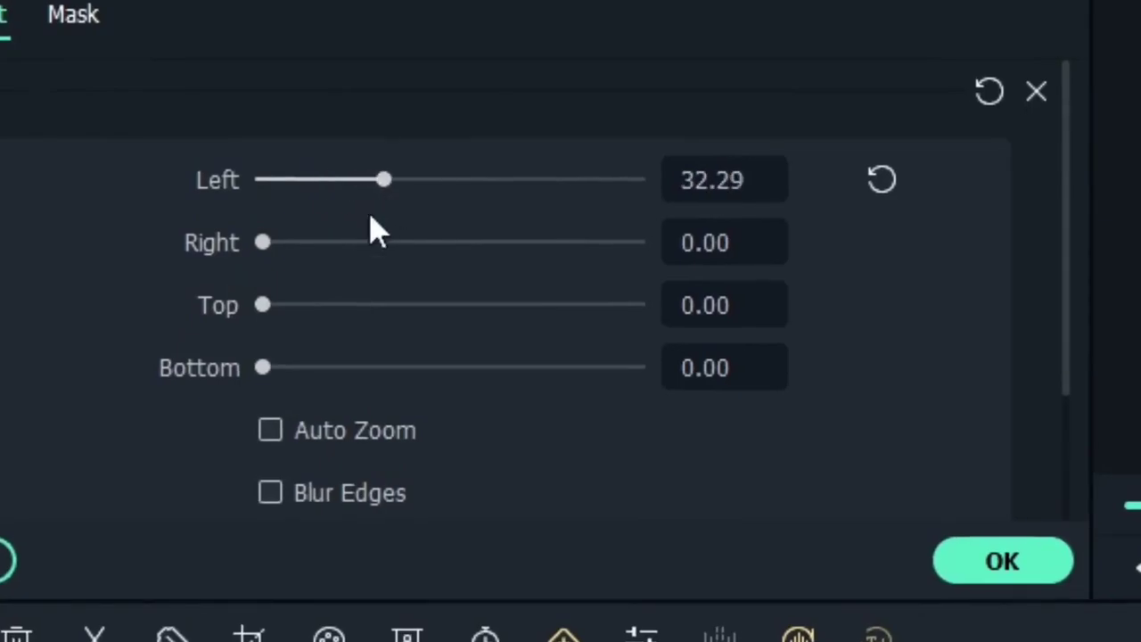
pyautogui.moveTo(262, 242); pyautogui.dragTo(295, 245)
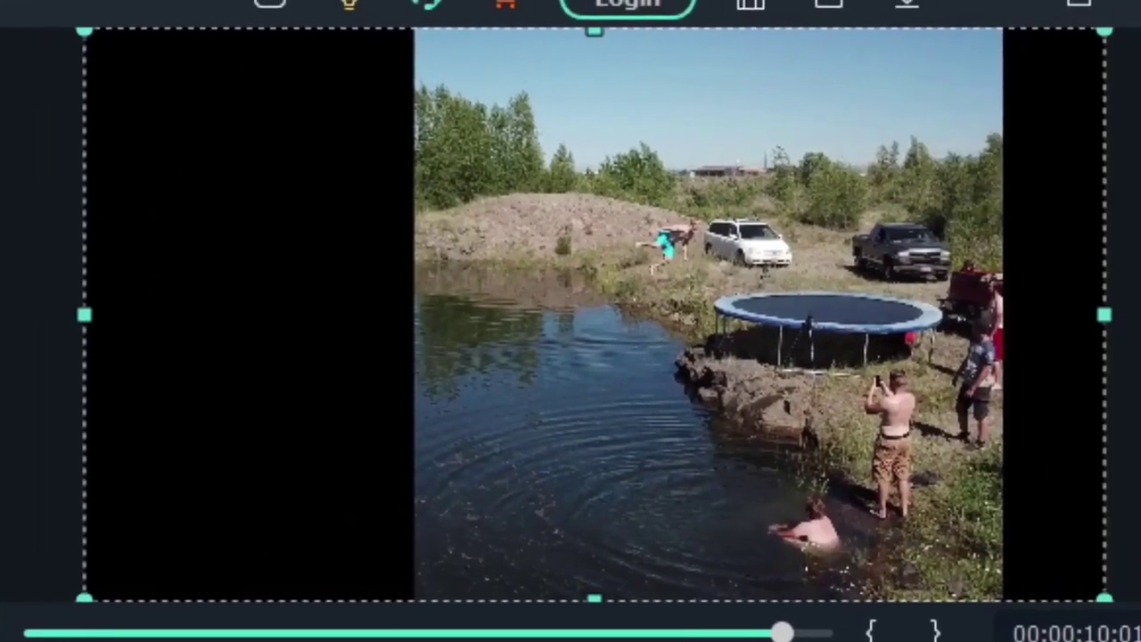
pyautogui.moveTo(0, 430); pyautogui.dragTo(0, 431)
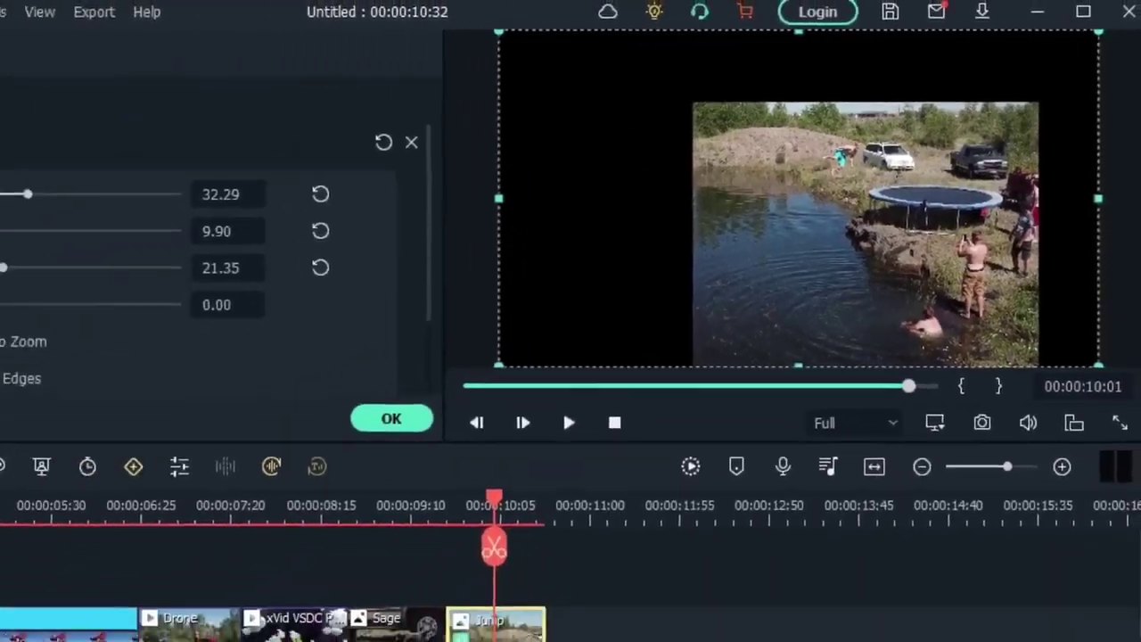
pyautogui.moveTo(0, 304); pyautogui.dragTo(0, 305)
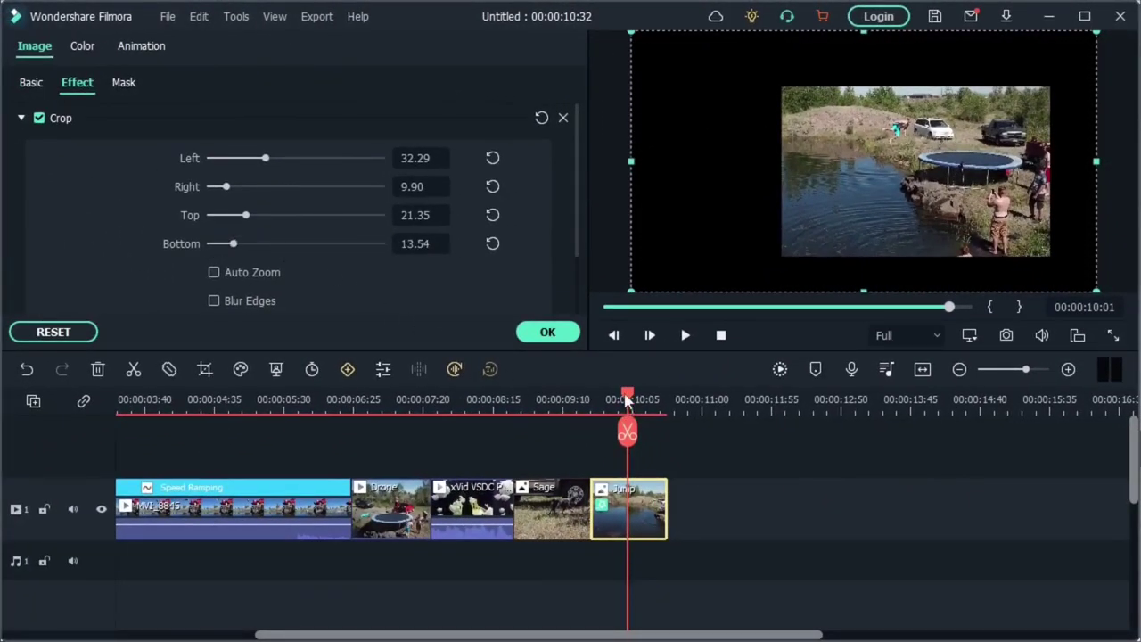
# Place the SVGNOTSupport image after Jump and keyframe Boat across it from X 141.0, Y -33.5 to the picture's left side.
pyautogui.moveTo(1107, 554); pyautogui.dragTo(736, 522)
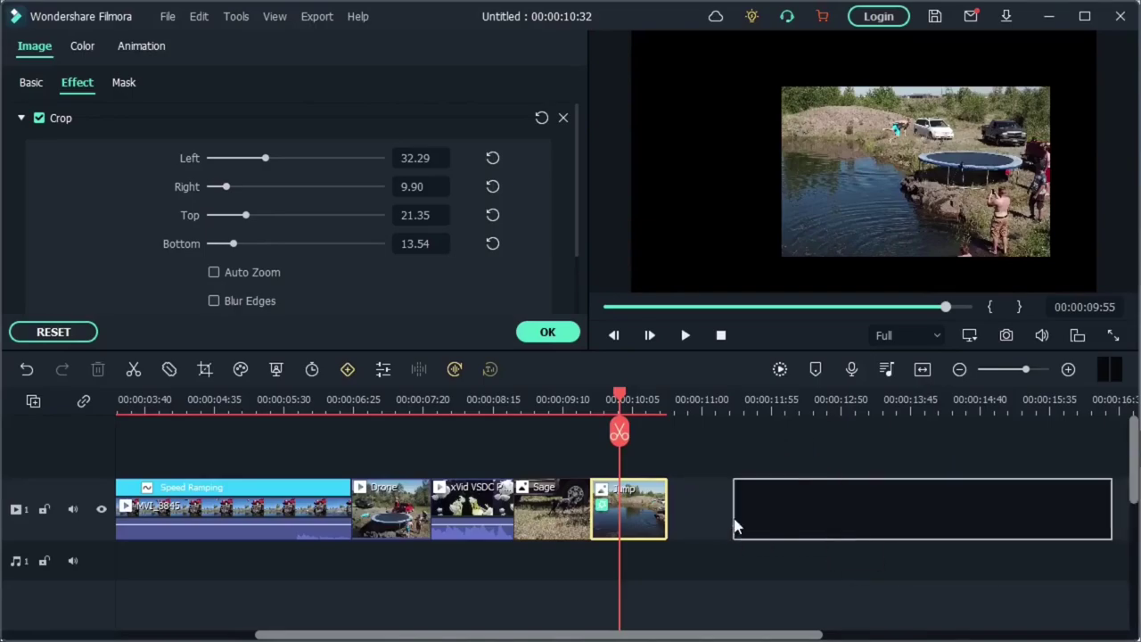
pyautogui.moveTo(968, 308); pyautogui.dragTo(744, 309)
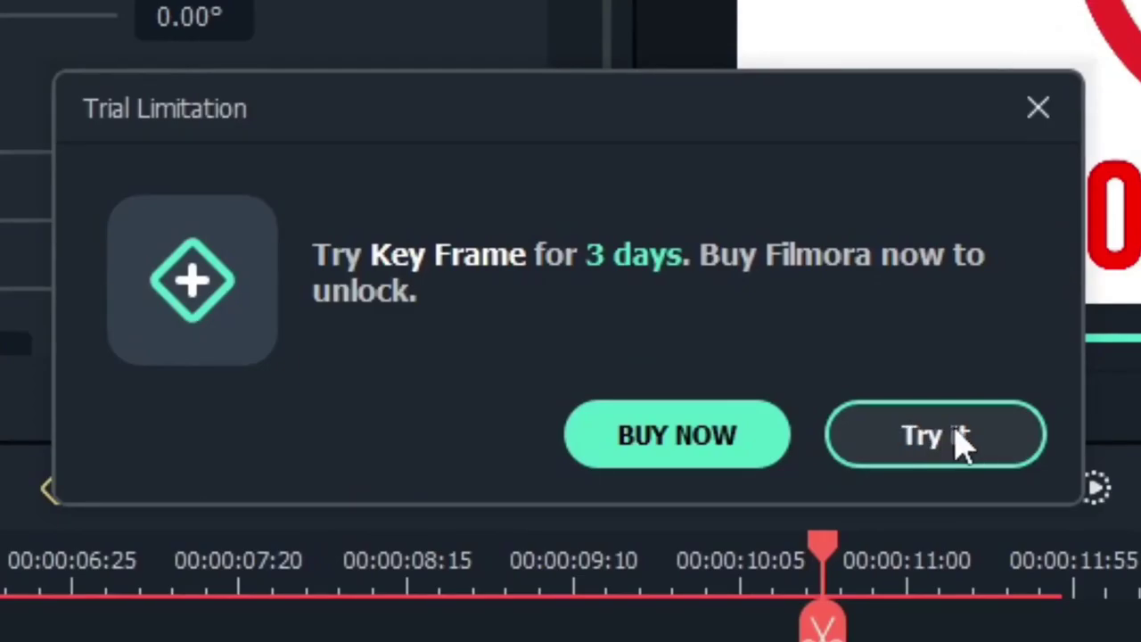
pyautogui.click(960, 442)
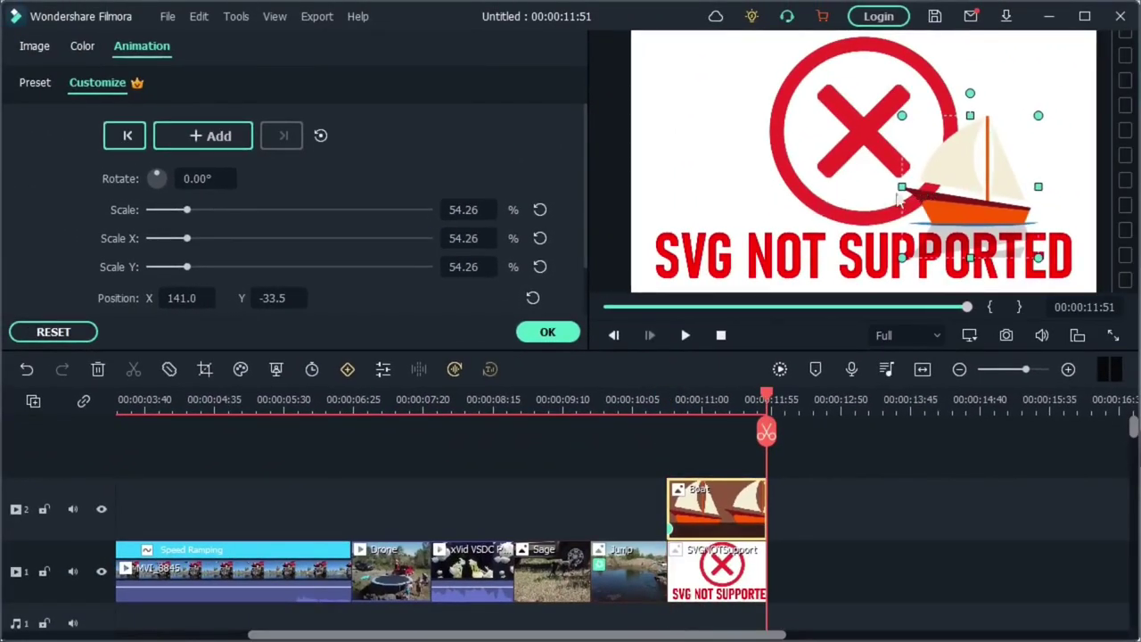
pyautogui.moveTo(900, 200); pyautogui.dragTo(683, 205)
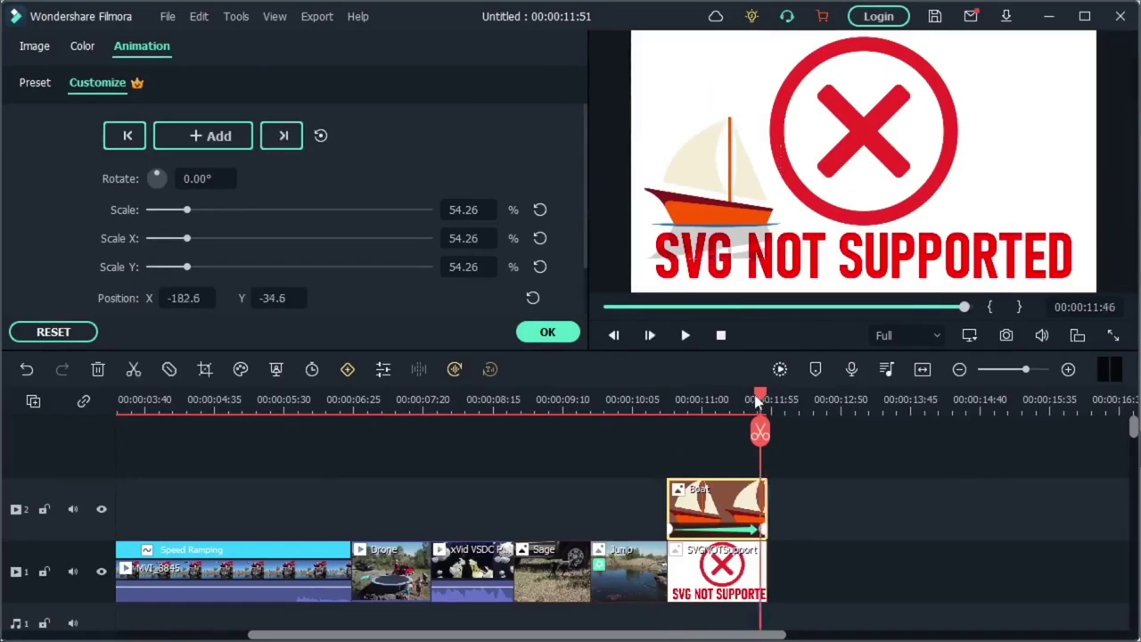
pyautogui.moveTo(755, 401); pyautogui.dragTo(721, 395)
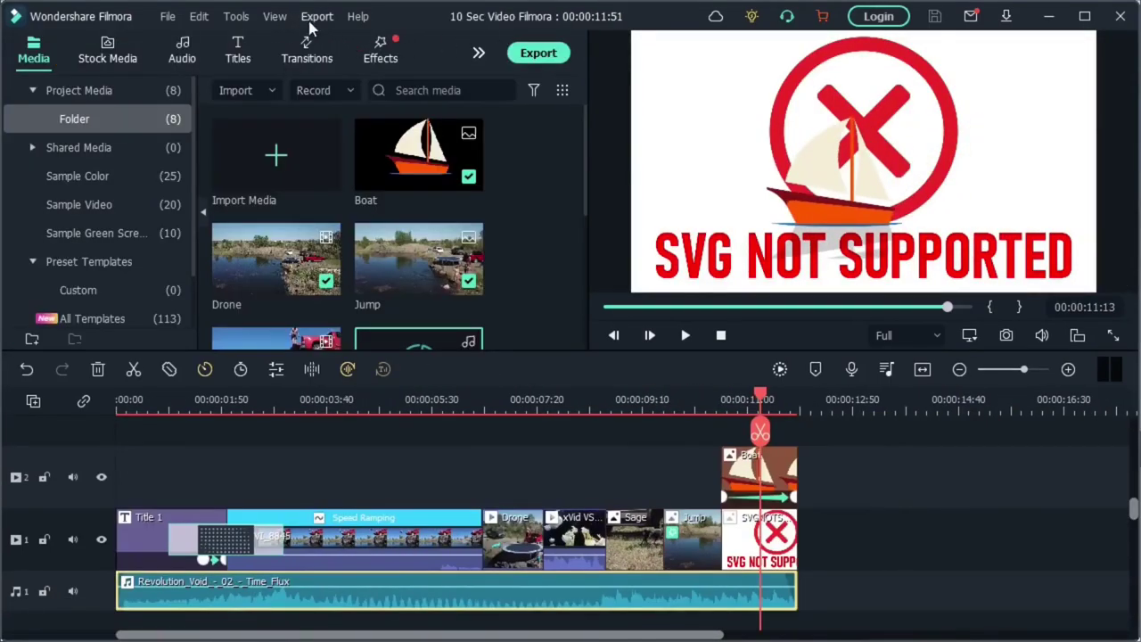
# Start exporting the project as a video and log in to the Wondershare account with its email and password.
pyautogui.click(313, 22)
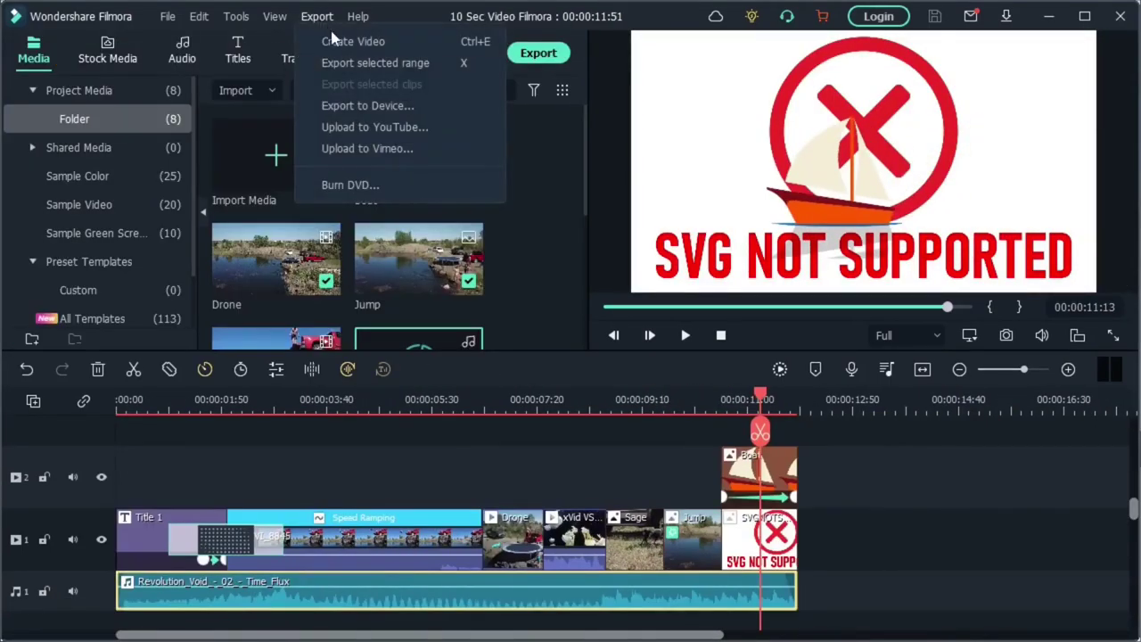
pyautogui.click(339, 42)
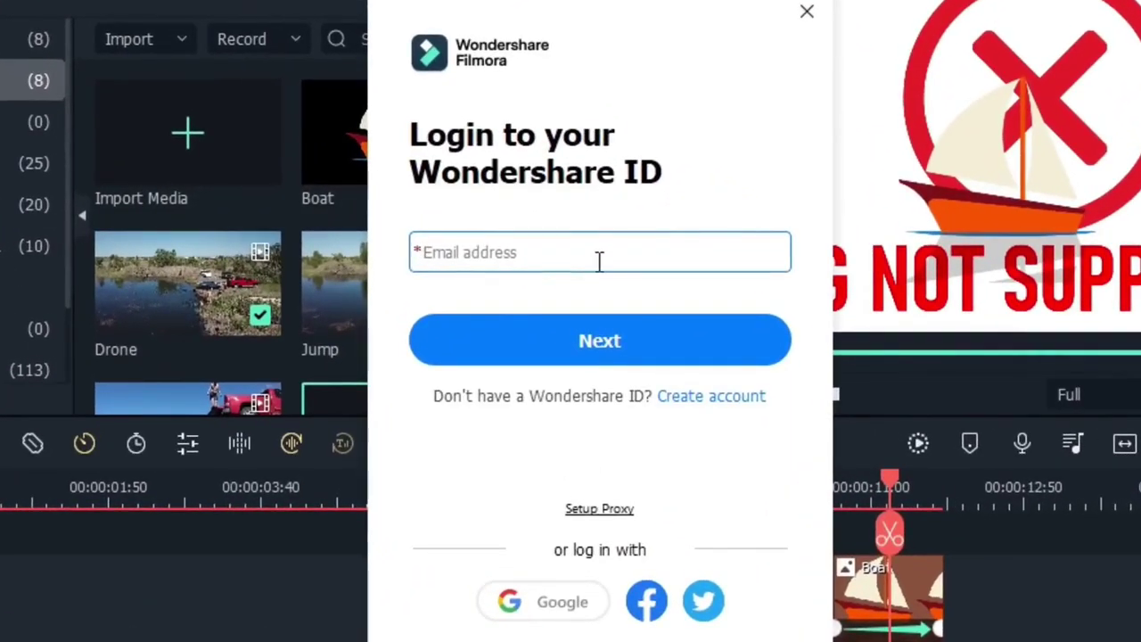
pyautogui.click(711, 396)
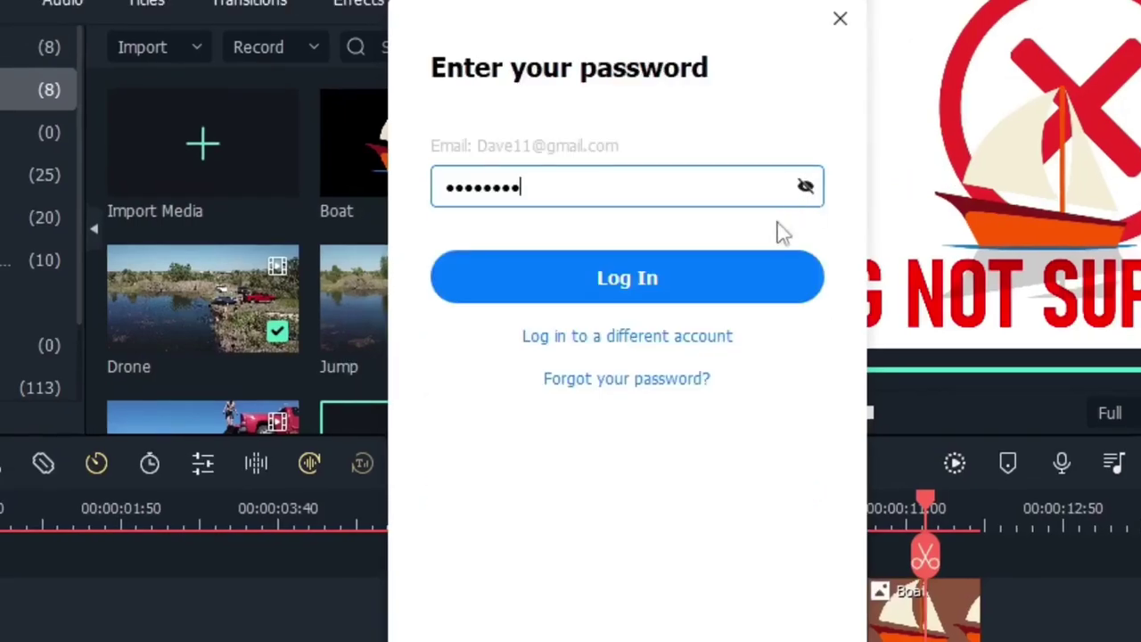
pyautogui.click(772, 294)
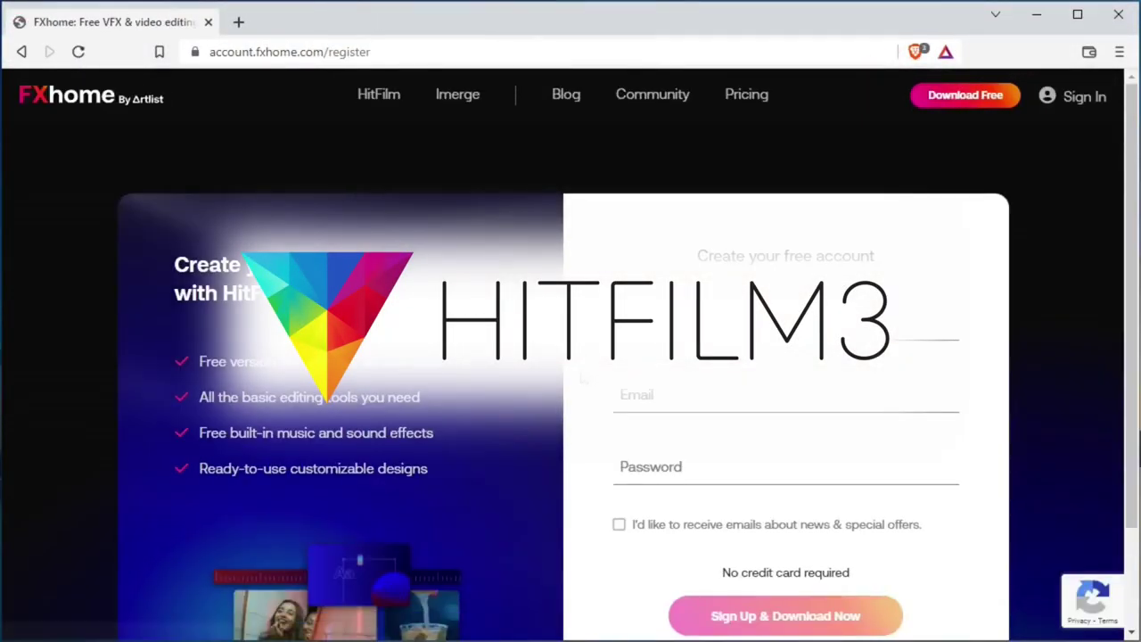
# Switch to HitFilm, slice MVI_8845.MP4 at 00:00:02:28 and 00:00:03:27, and move the final section to start at about 6 seconds.
pyautogui.scroll(-1, 578, 377)
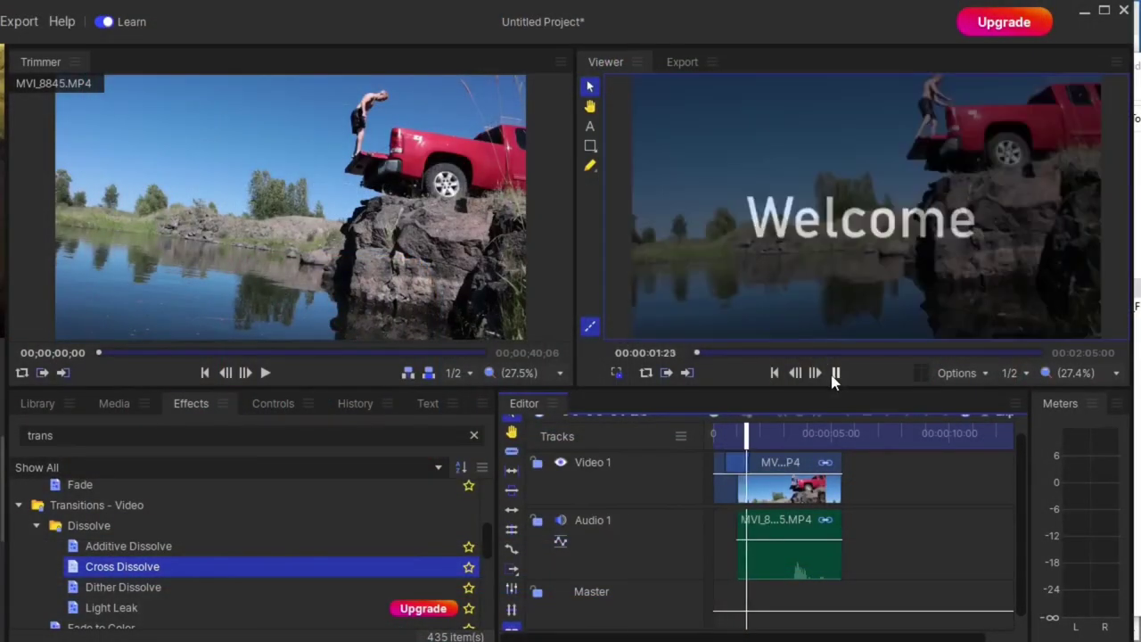
pyautogui.moveTo(489, 515); pyautogui.dragTo(288, 515)
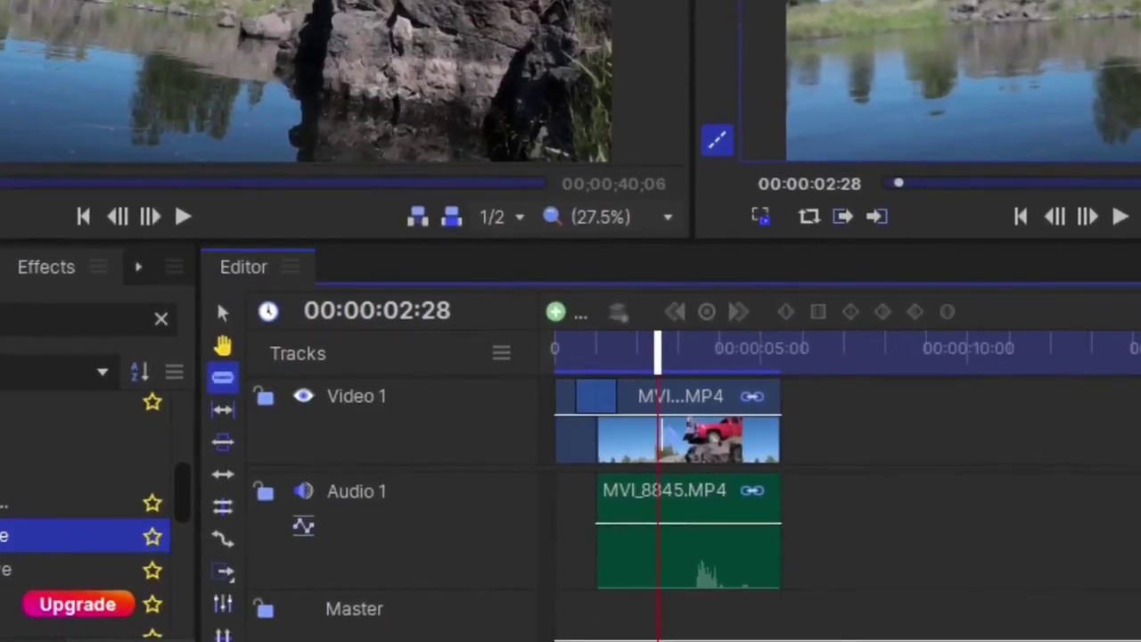
pyautogui.click(661, 435)
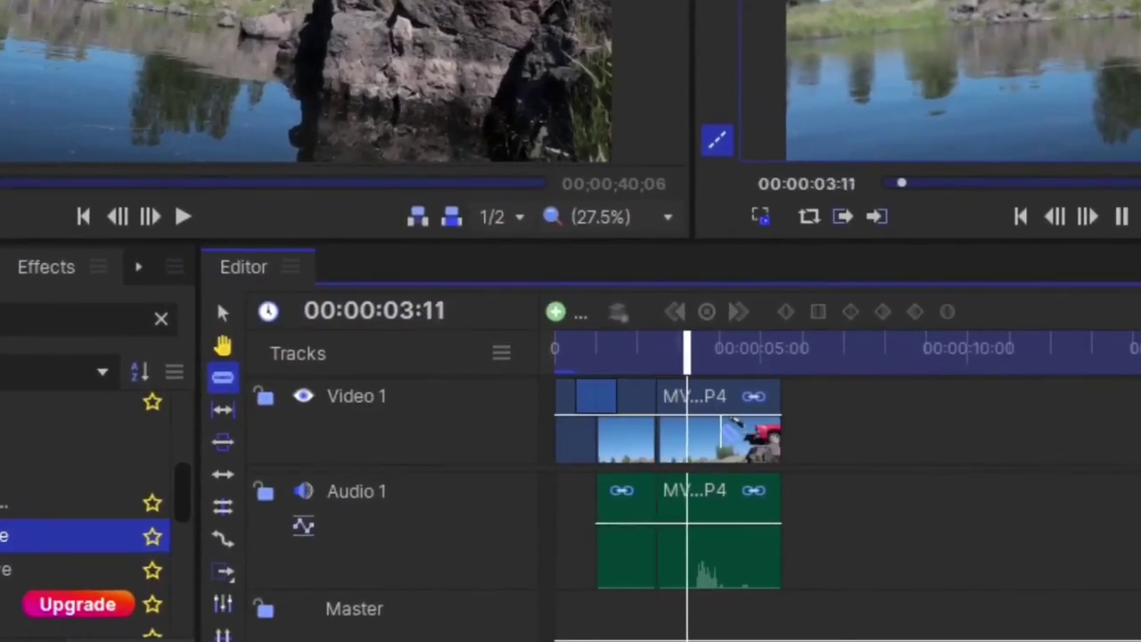
pyautogui.press('space')
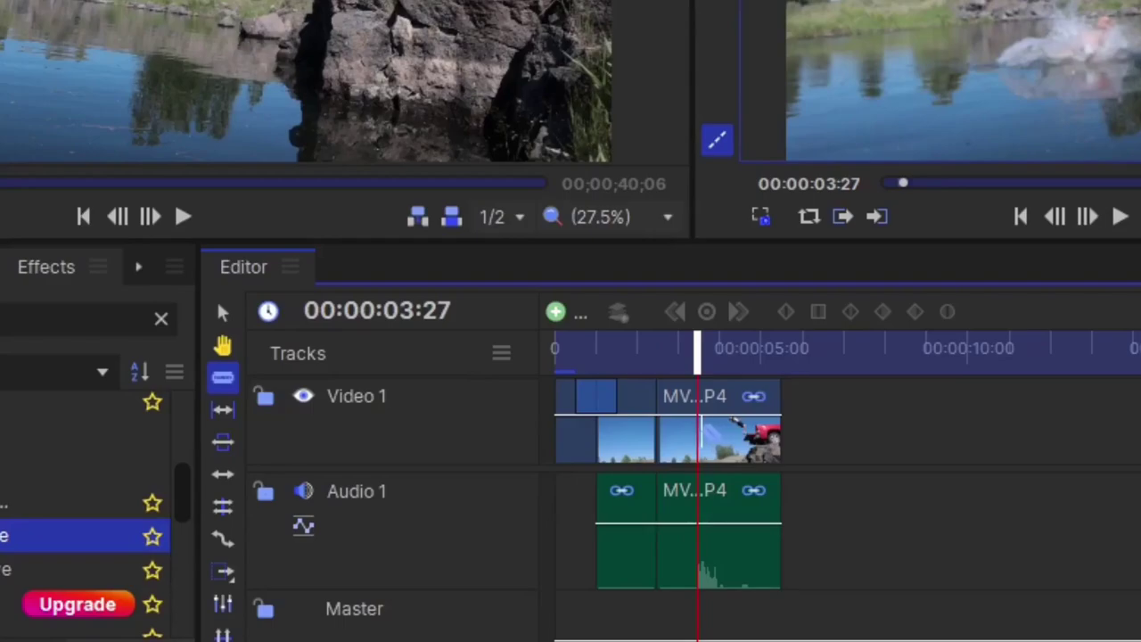
pyautogui.press('v')
pyautogui.moveTo(734, 434); pyautogui.dragTo(852, 443)
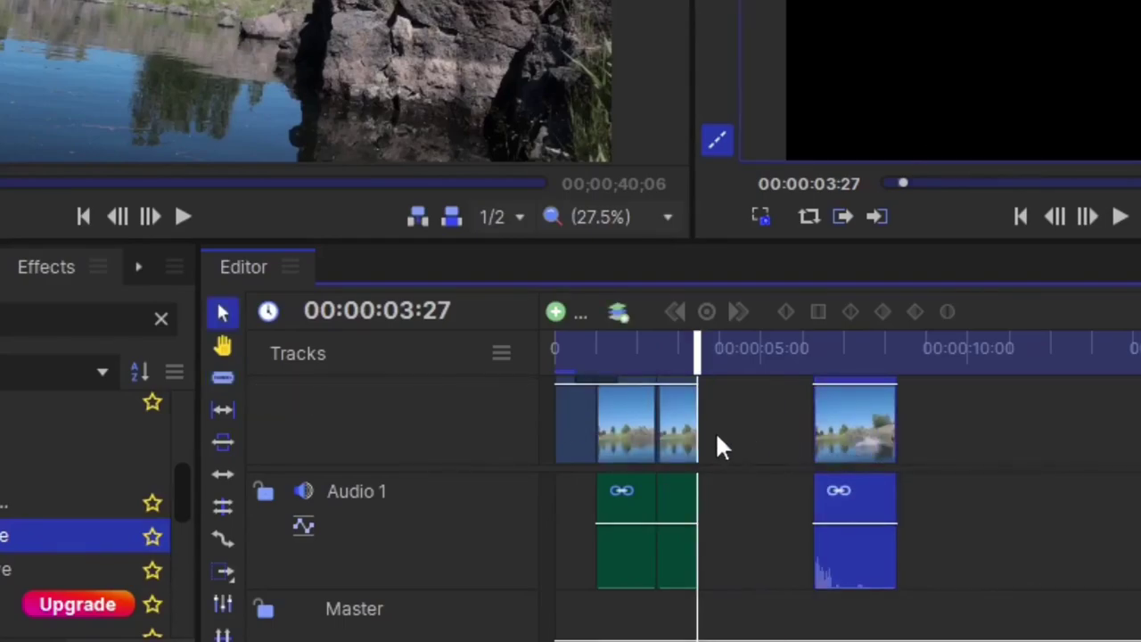
# Reduce the playback speed of the MVI_8845.MP4 section that ends at 00:00:03:27.
pyautogui.click(677, 428)
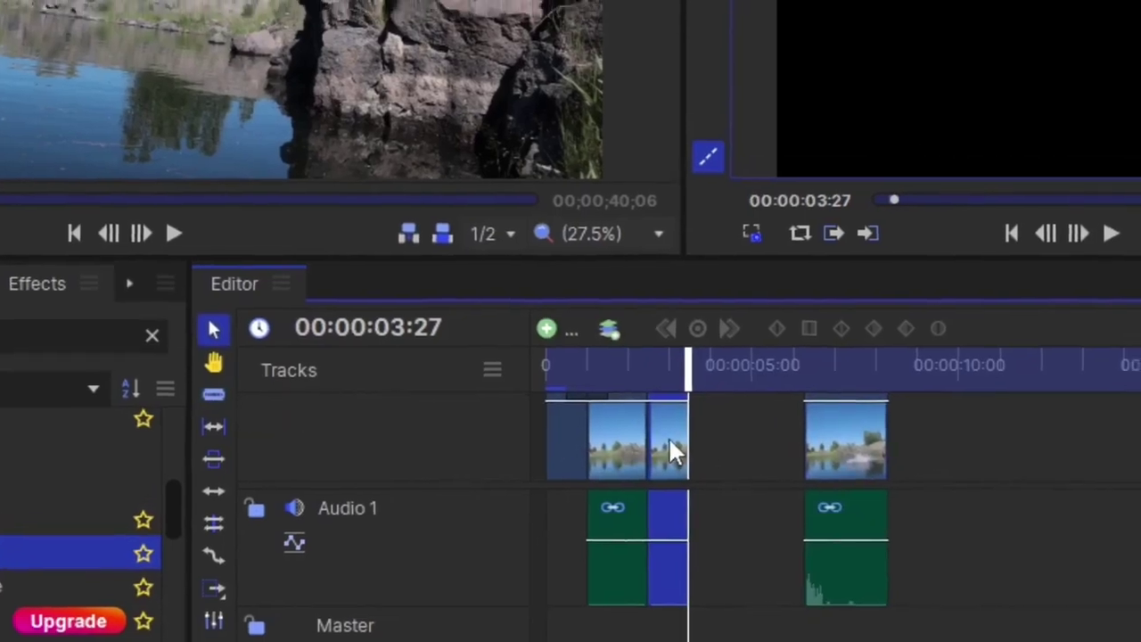
pyautogui.rightClick(676, 426)
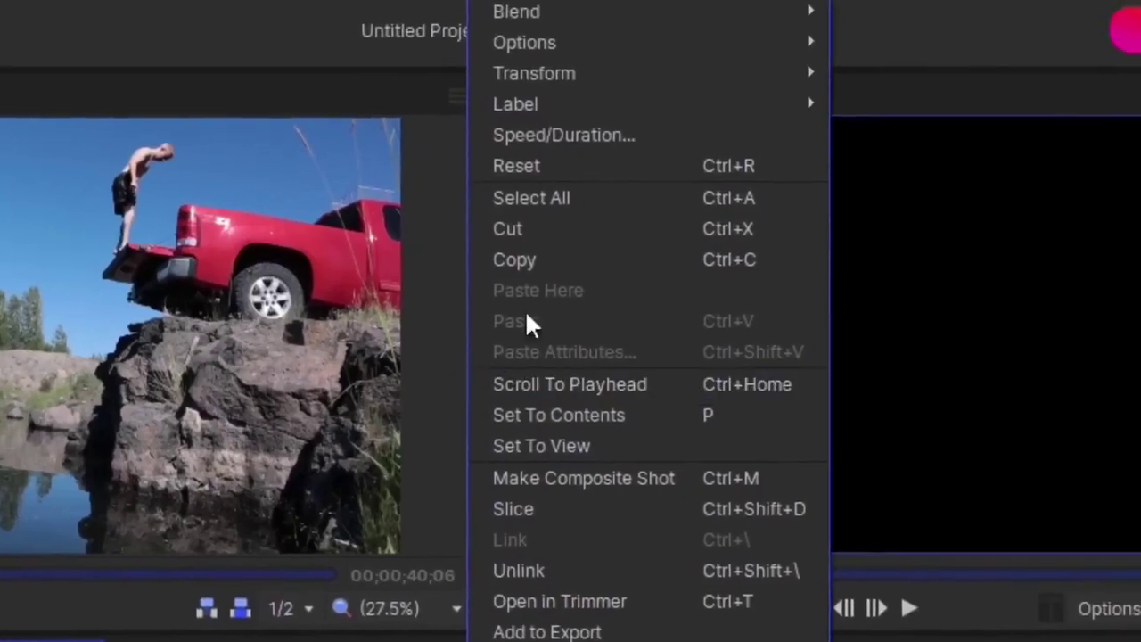
pyautogui.click(548, 136)
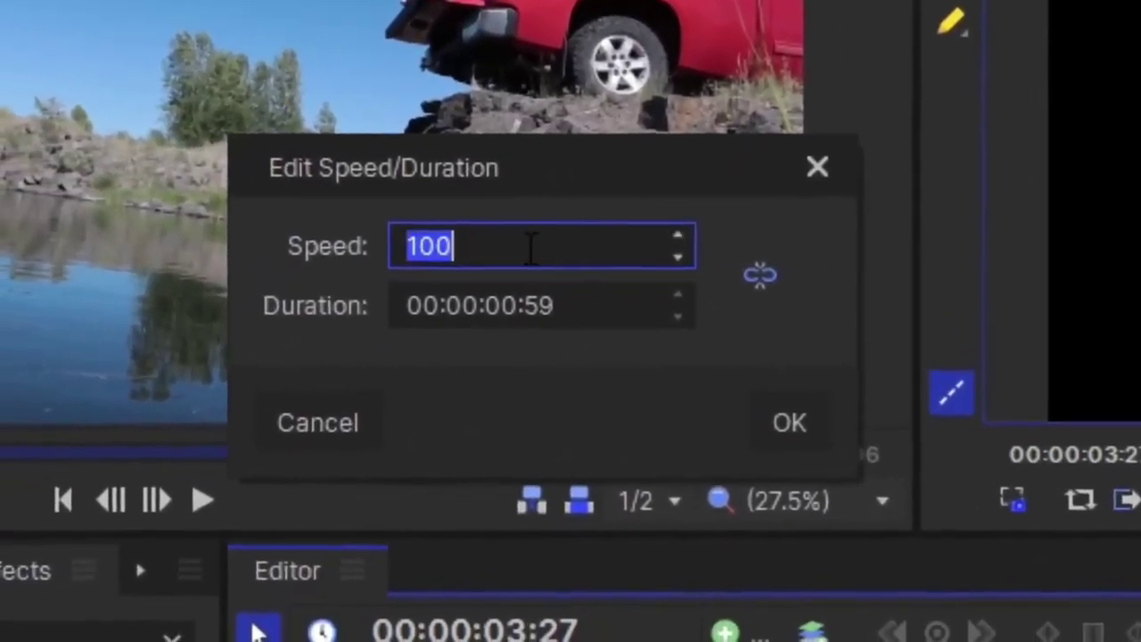
pyautogui.click(222, 422)
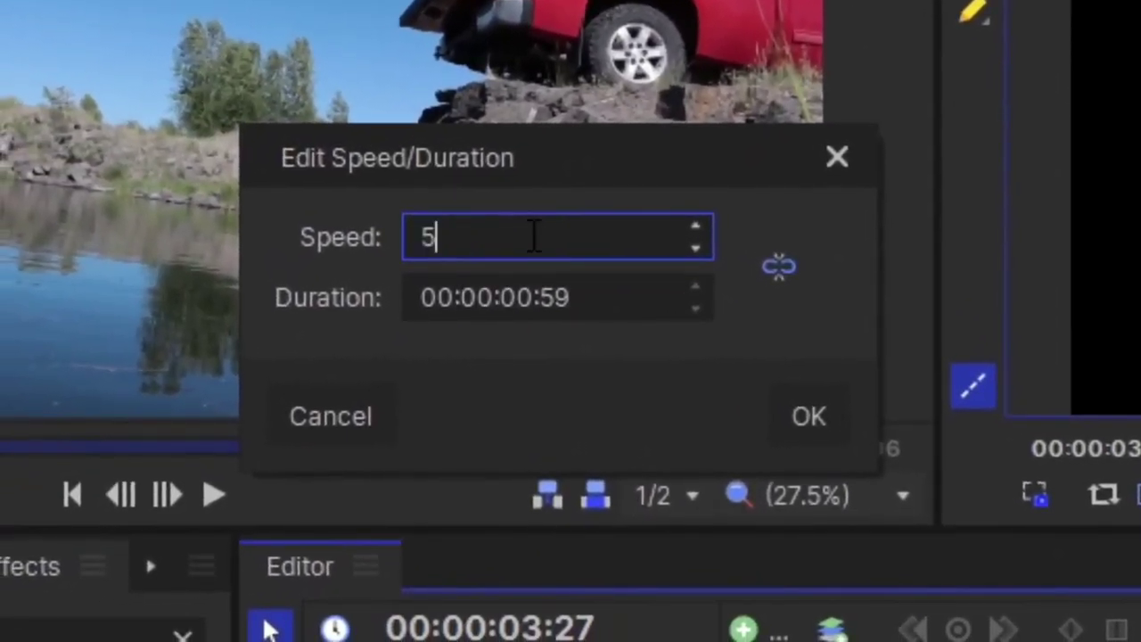
pyautogui.click(794, 413)
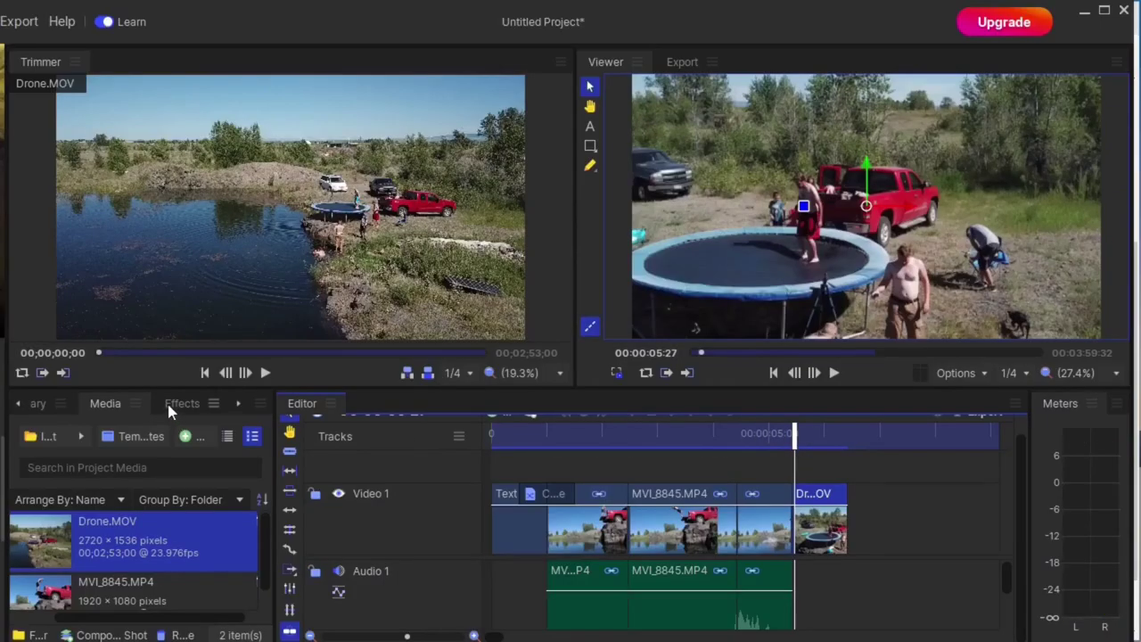
# Add a Slide transition at the cut between the last MVI_8845.MP4 section and Drone.MOV, and play it back.
pyautogui.click(169, 403)
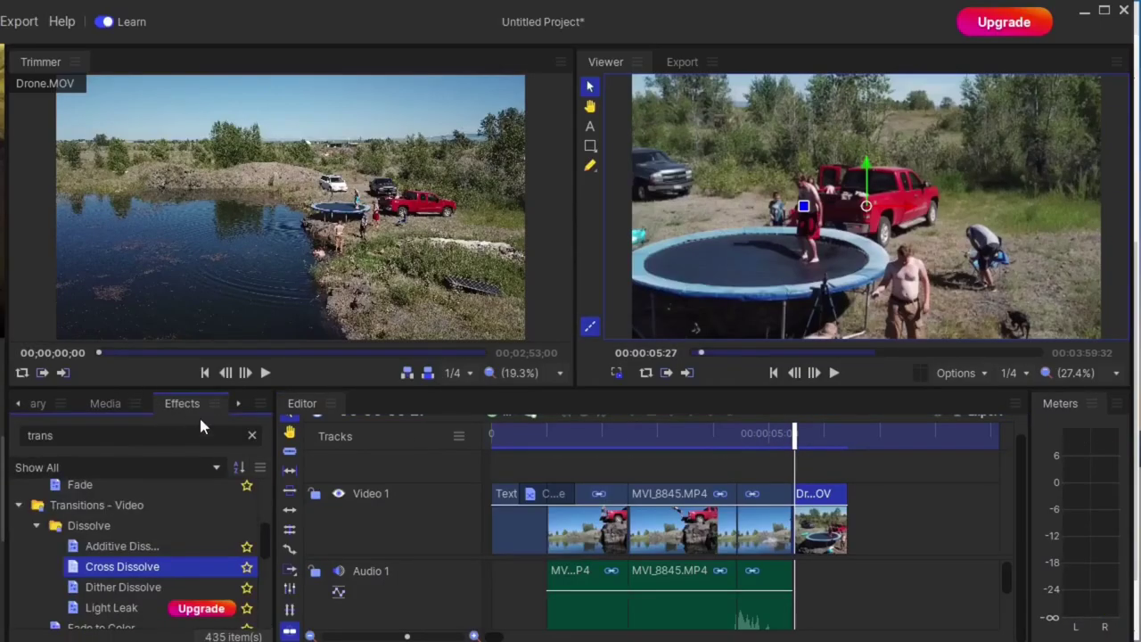
pyautogui.scroll(-5, 125, 526)
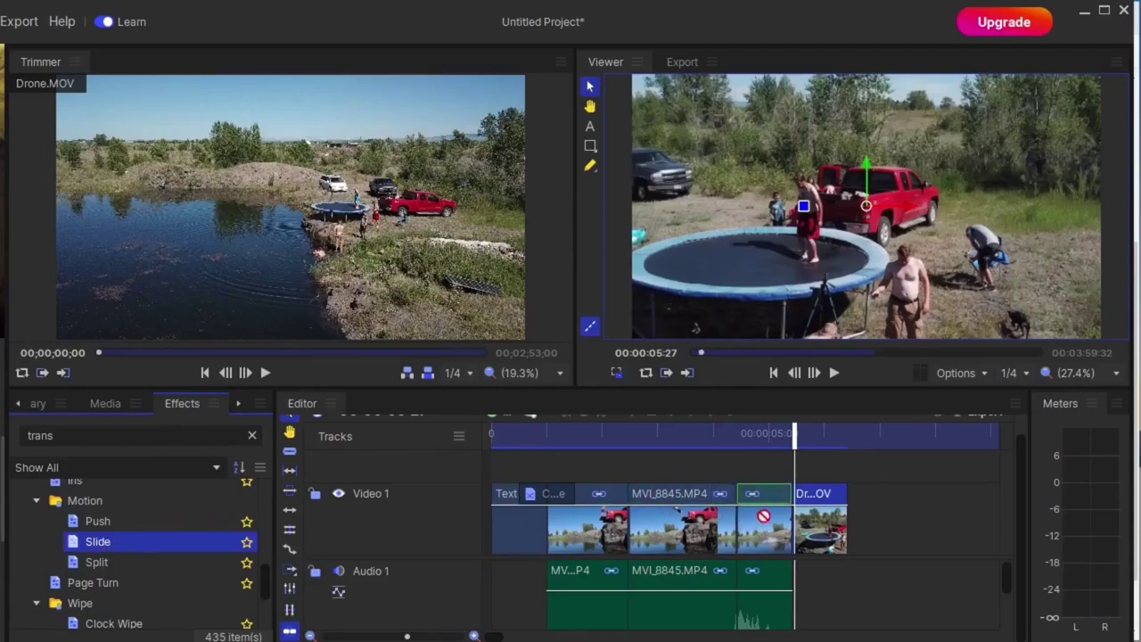
pyautogui.moveTo(797, 521); pyautogui.dragTo(795, 517)
pyautogui.moveTo(753, 438); pyautogui.dragTo(740, 444)
pyautogui.press('space')
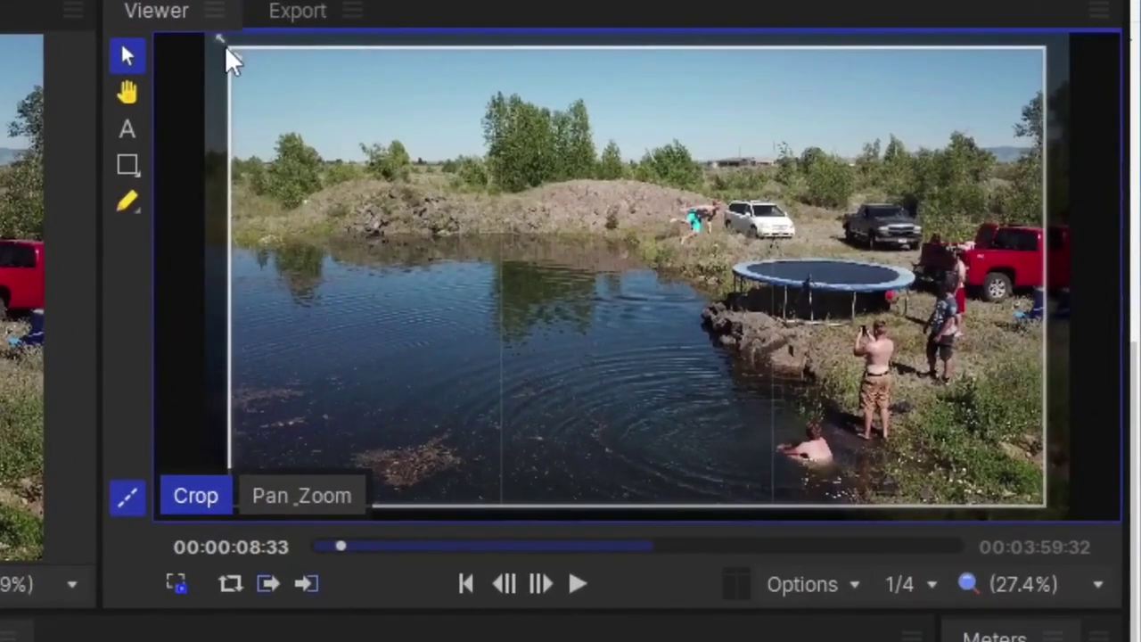
# Shrink the Crop frame on the Drone.MOV clip at 00:00:08:33 and reposition it over the subject.
pyautogui.moveTo(224, 46); pyautogui.dragTo(523, 273)
pyautogui.moveTo(813, 376); pyautogui.dragTo(749, 267)
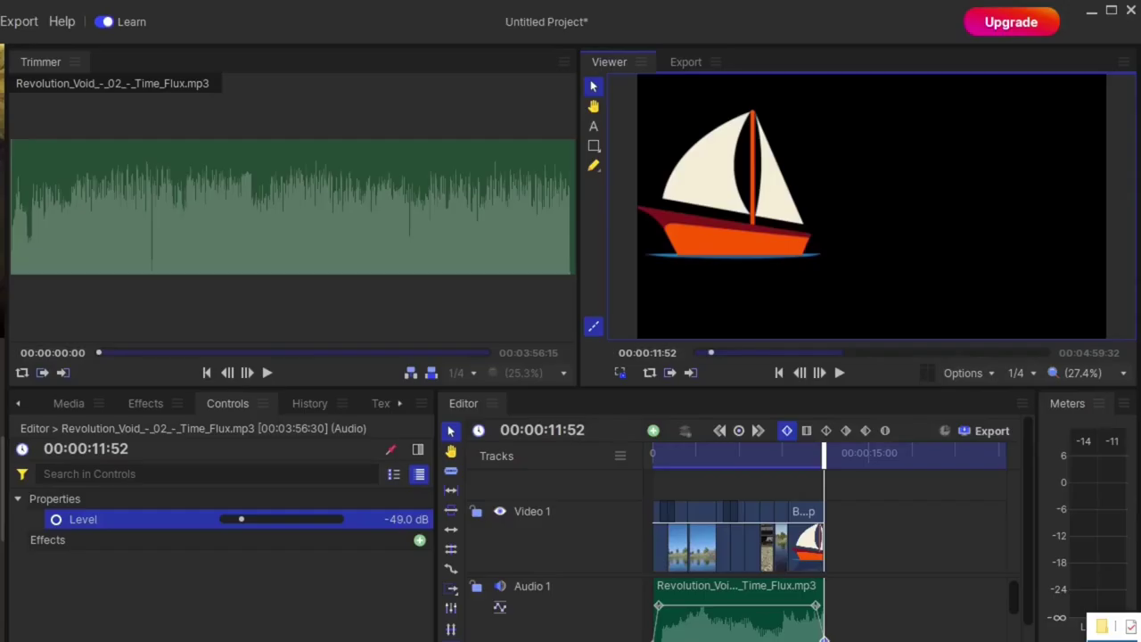
# Place SVGNOTSupport.png on Video 1 beneath the boat, ending at 00:00:11:52, and scrub back through the clip.
pyautogui.moveTo(606, 615); pyautogui.dragTo(349, 594)
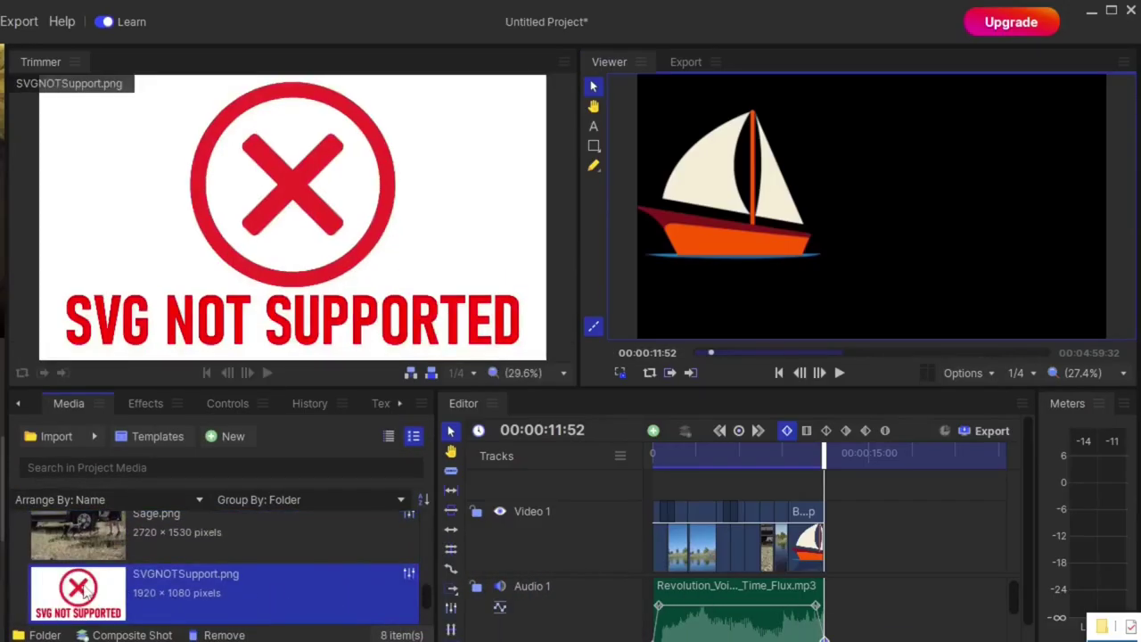
pyautogui.moveTo(777, 586); pyautogui.dragTo(857, 504)
pyautogui.moveTo(808, 554)
pyautogui.mouseDown()
pyautogui.moveTo(794, 542)
pyautogui.moveTo(811, 526)
pyautogui.moveTo(832, 556)
pyautogui.moveTo(810, 548)
pyautogui.mouseUp()
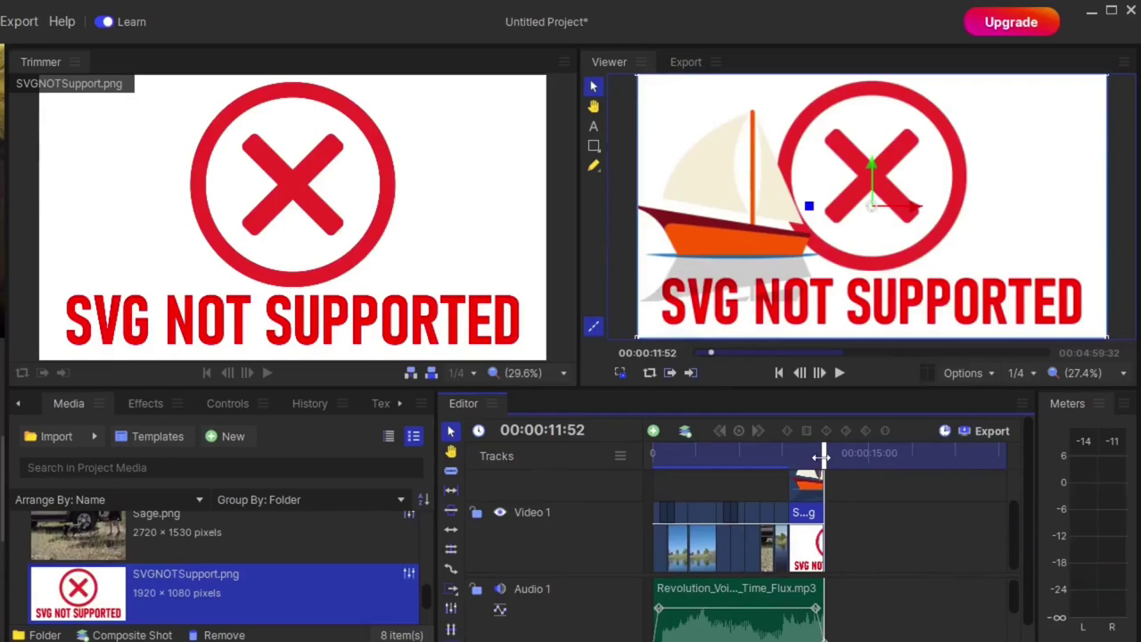
pyautogui.moveTo(820, 457); pyautogui.dragTo(794, 472)
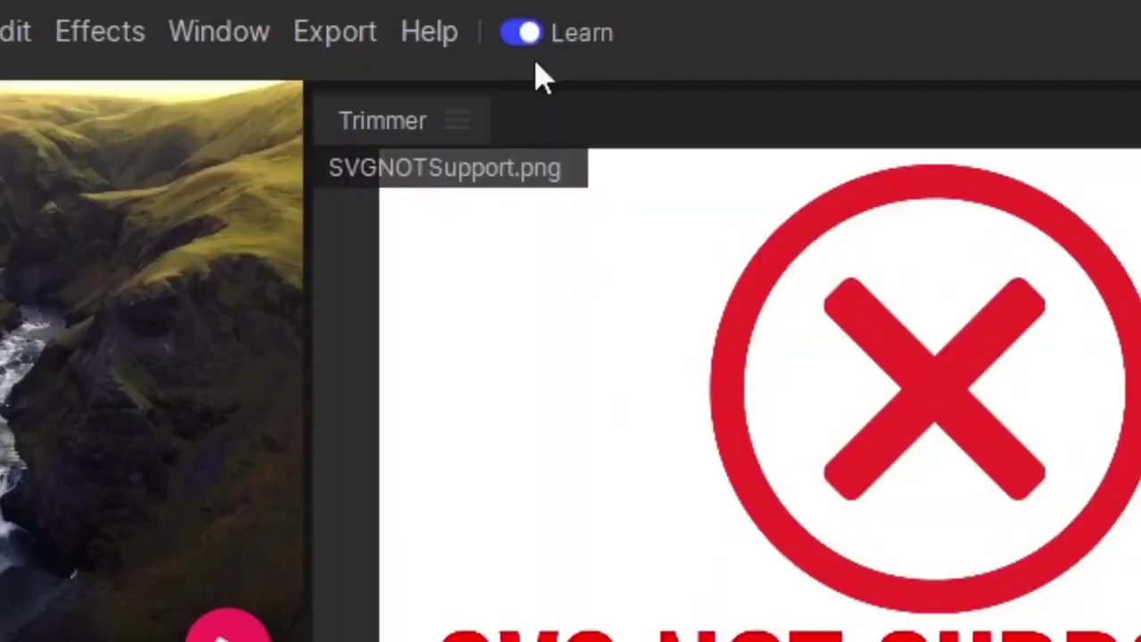
# Add the timeline's contents to the export queue and continue with the export without upgrading.
pyautogui.click(19, 23)
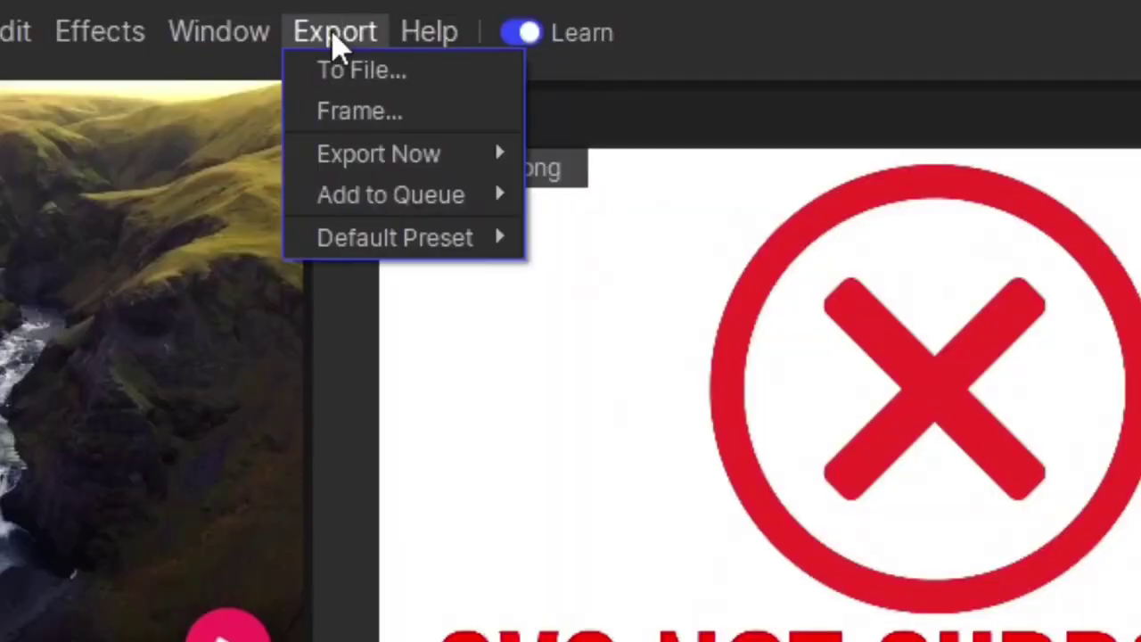
pyautogui.moveTo(466, 198)
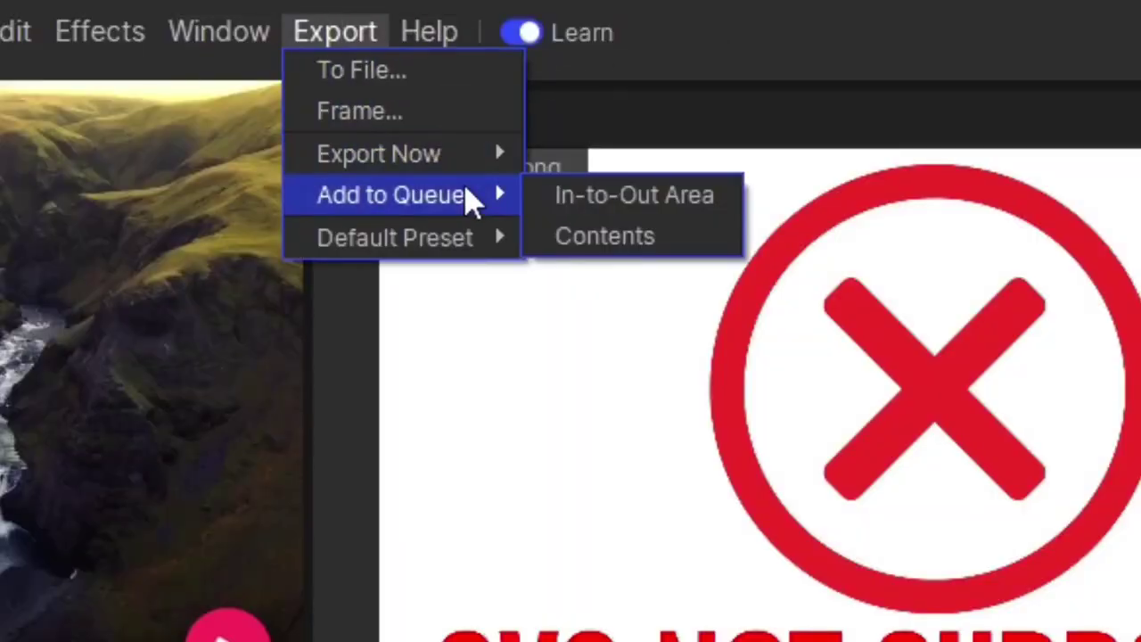
pyautogui.click(650, 256)
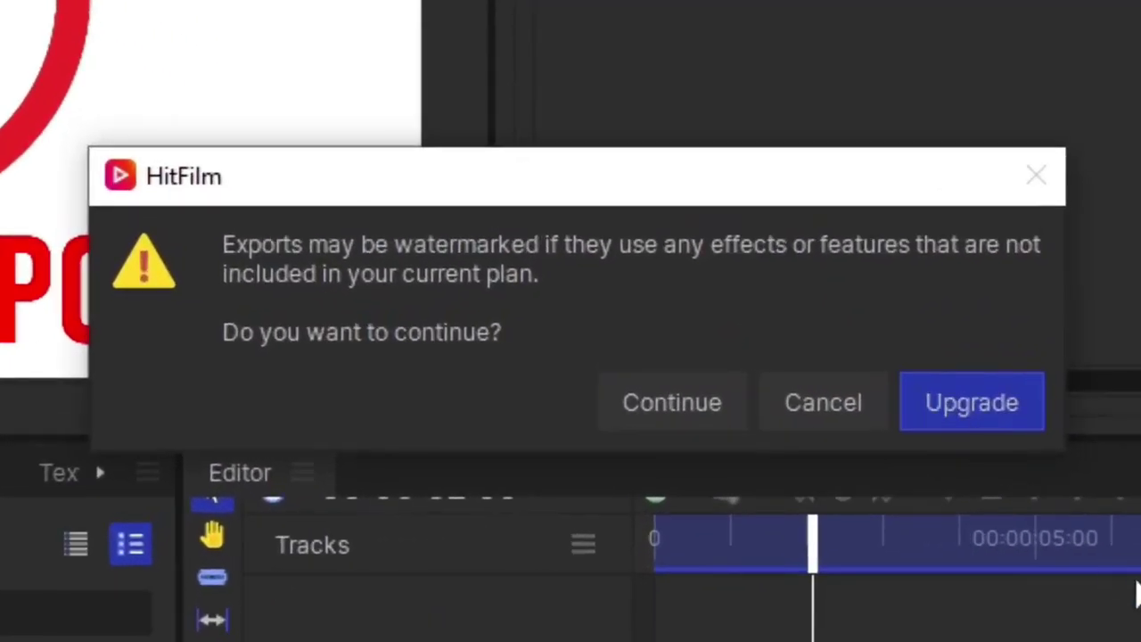
pyautogui.click(712, 426)
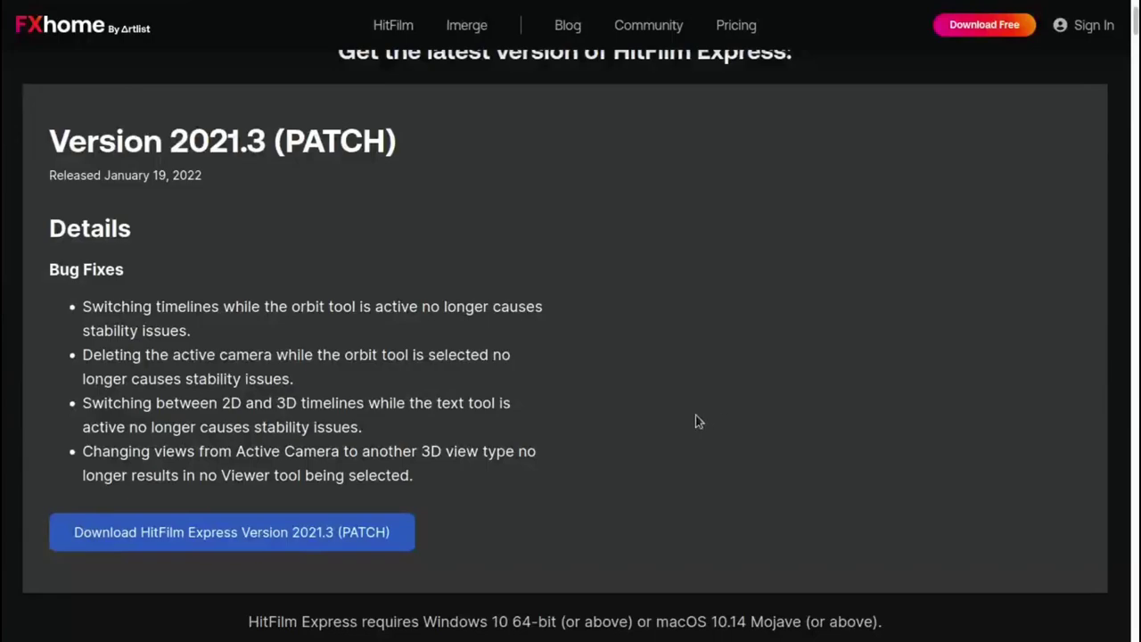
# Switch to the FXhome website and review the HitFilm Express updates, the free download sign-up and the pricing plans.
pyautogui.scroll(3, 698, 421)
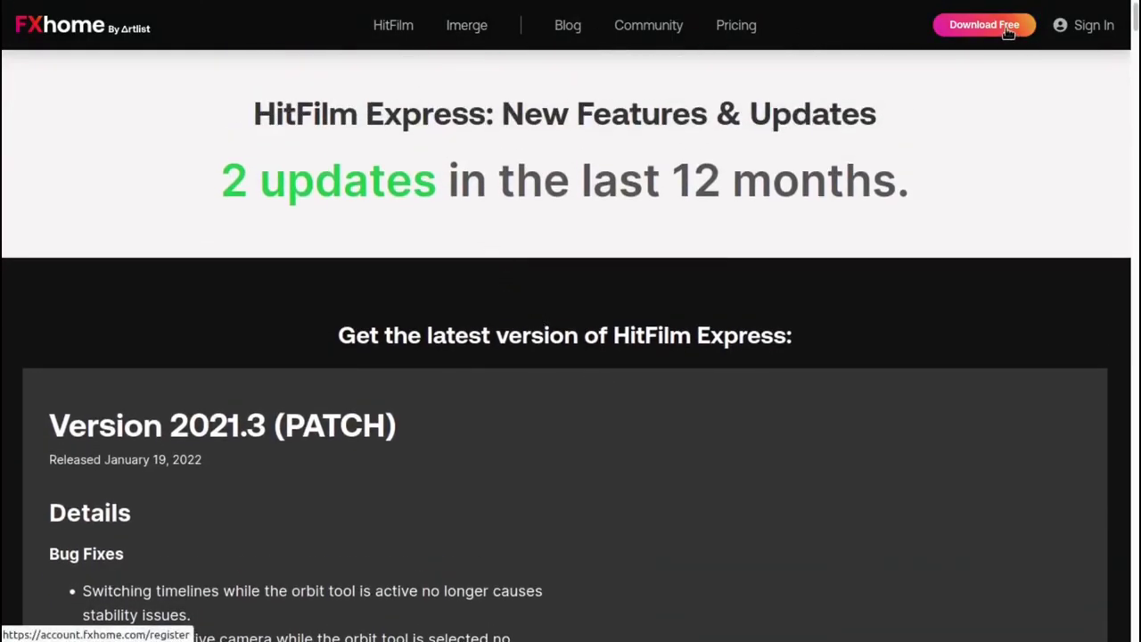
pyautogui.click(980, 61)
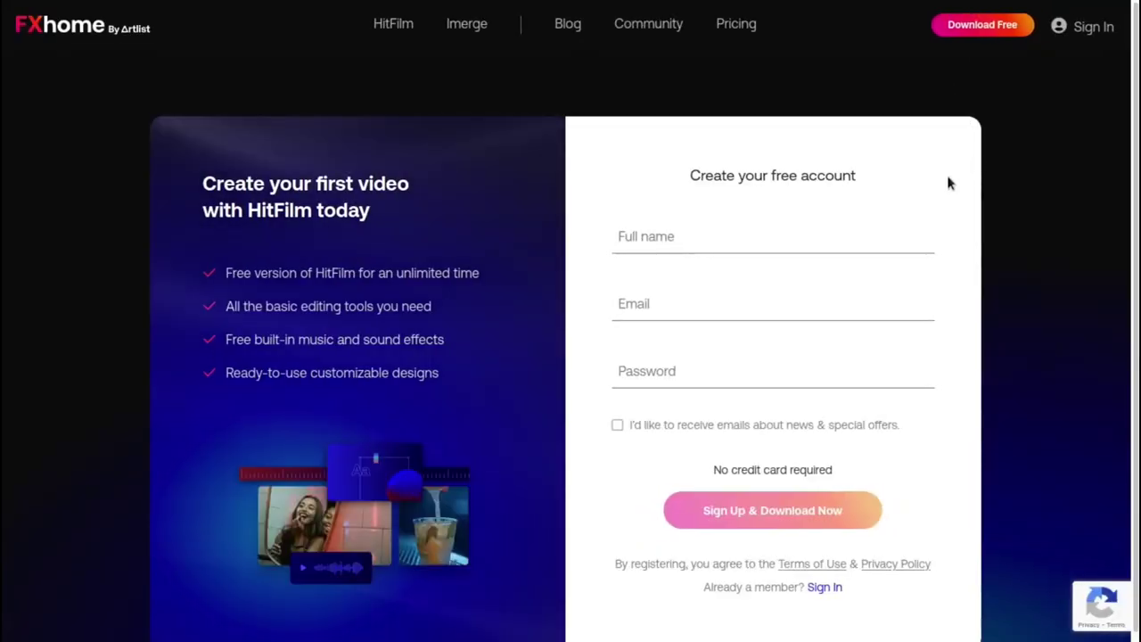
pyautogui.scroll(-1, 825, 237)
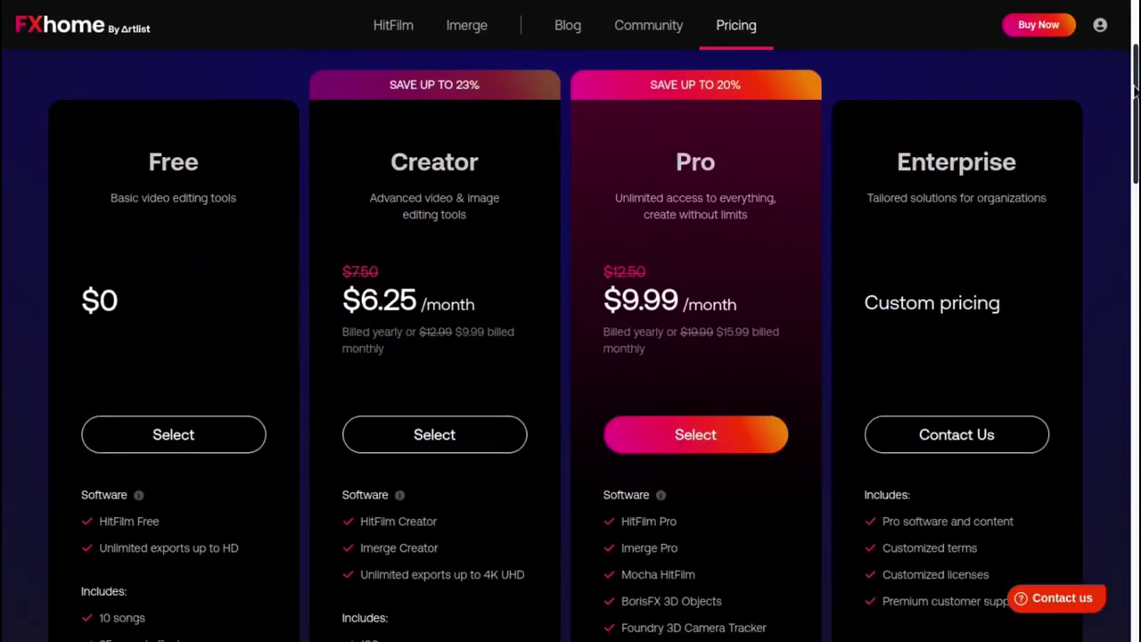
pyautogui.scroll(-2, 1135, 103)
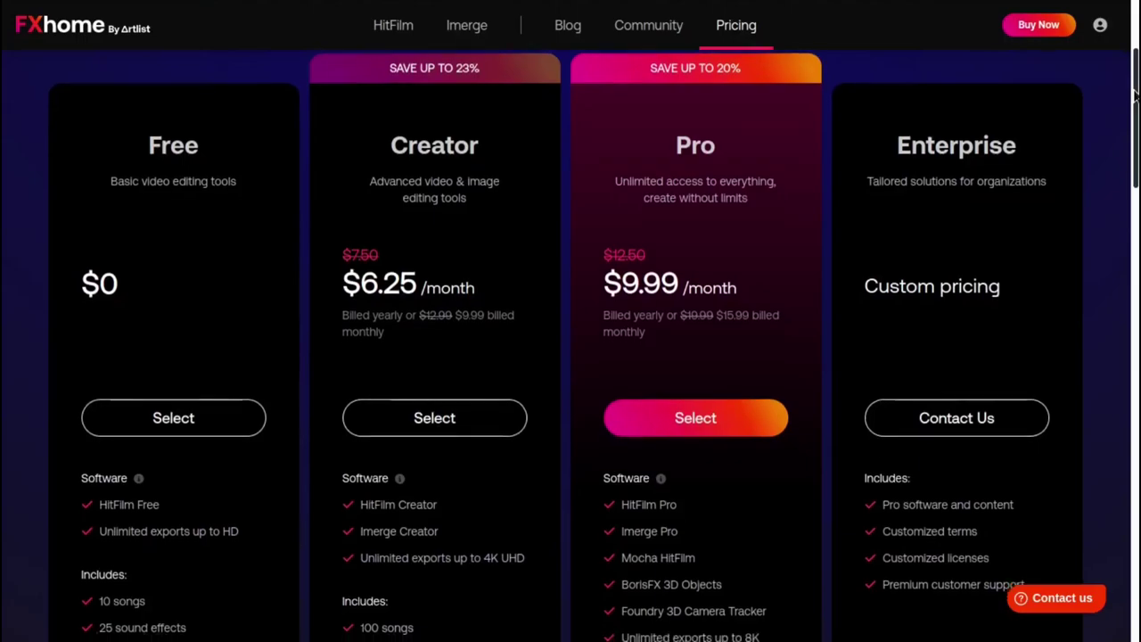
pyautogui.moveTo(1134, 101); pyautogui.dragTo(1134, 106)
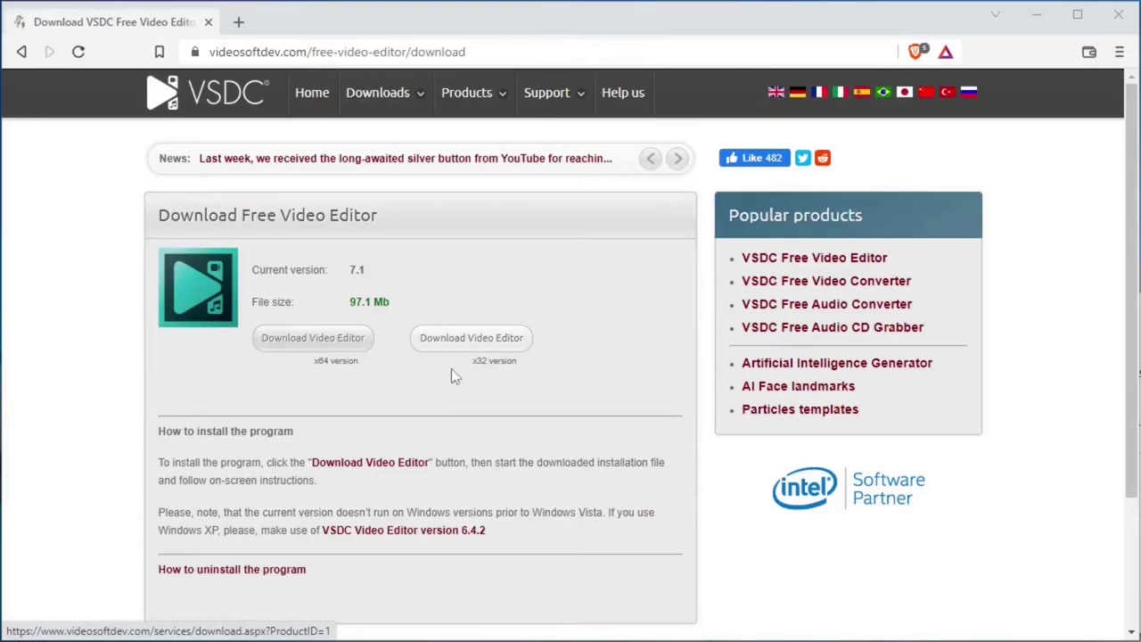
# Download the x64 version of VSDC Free Video Editor and create the Full HD project 10 Second Video at 60 fps.
pyautogui.click(346, 344)
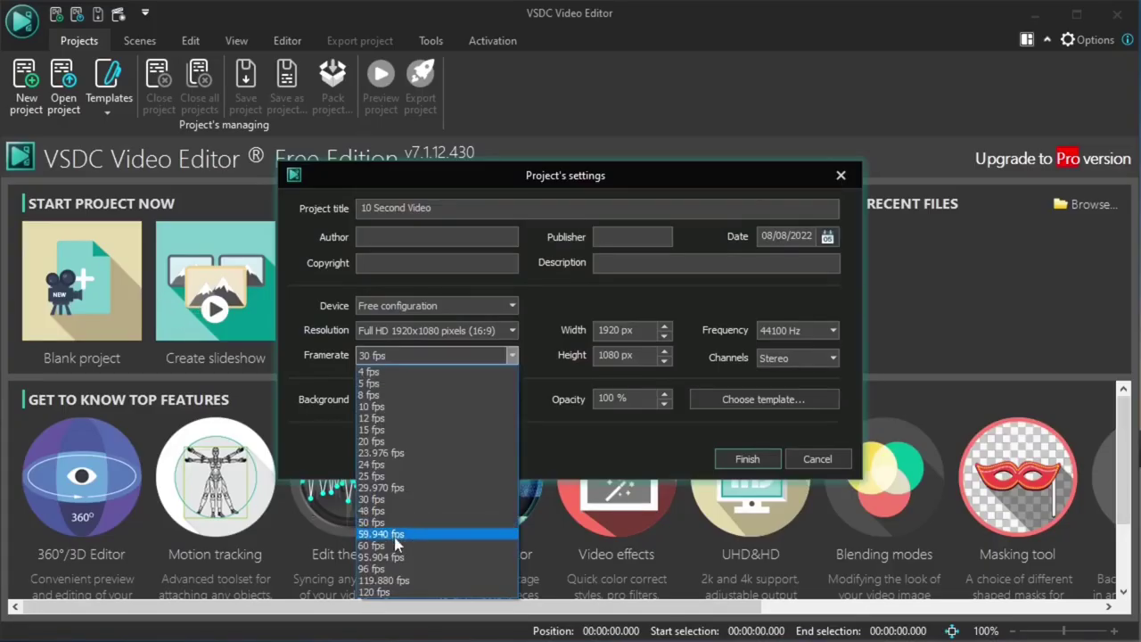
pyautogui.click(391, 540)
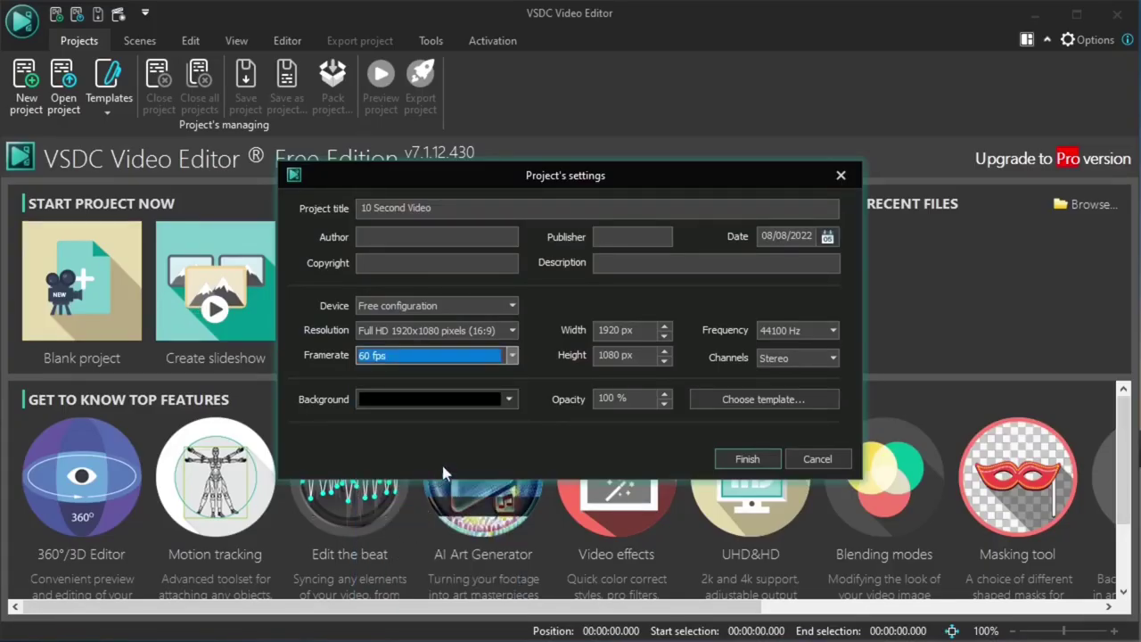
pyautogui.click(747, 458)
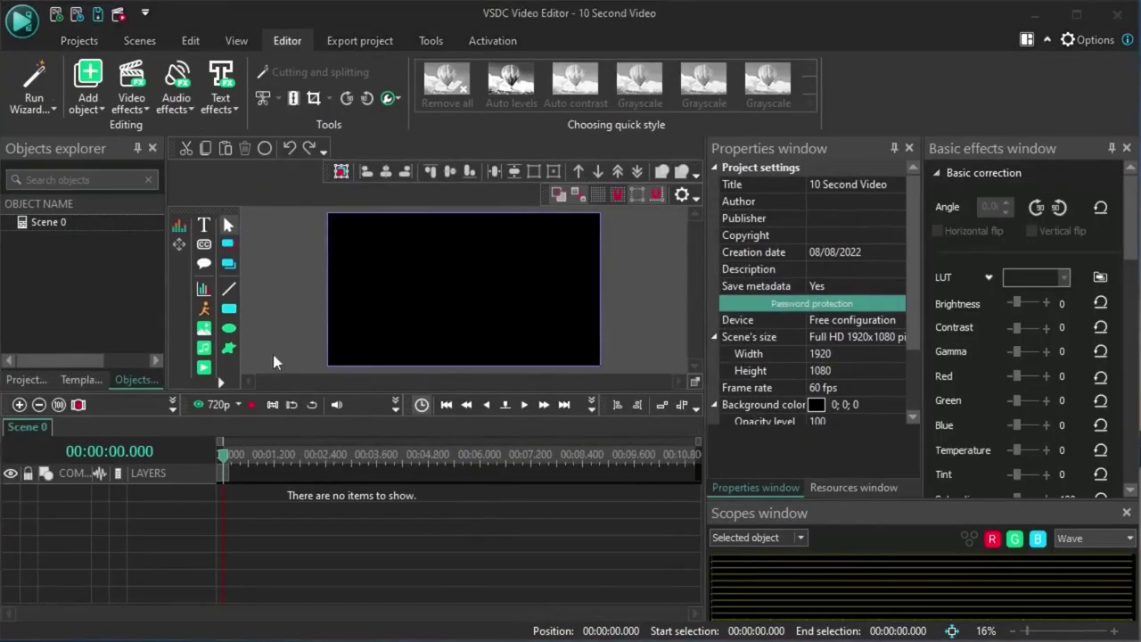
# Add a text object from the cursor position on a new layer, reading Welcome, in the middle of the scene.
pyautogui.moveTo(208, 234)
pyautogui.click(254, 225)
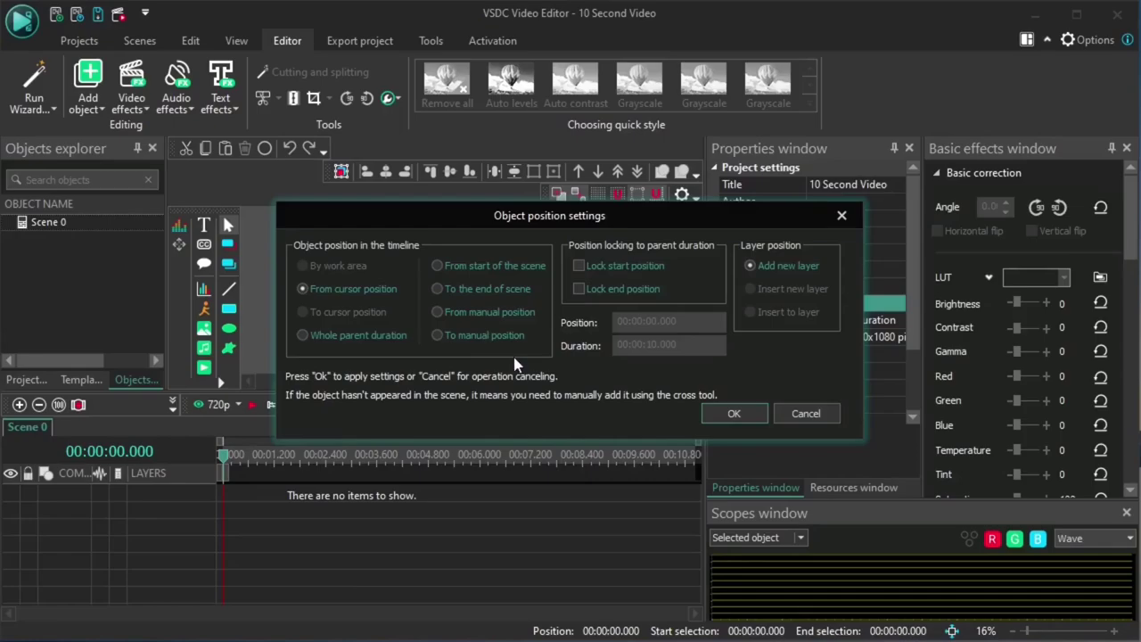
pyautogui.click(732, 416)
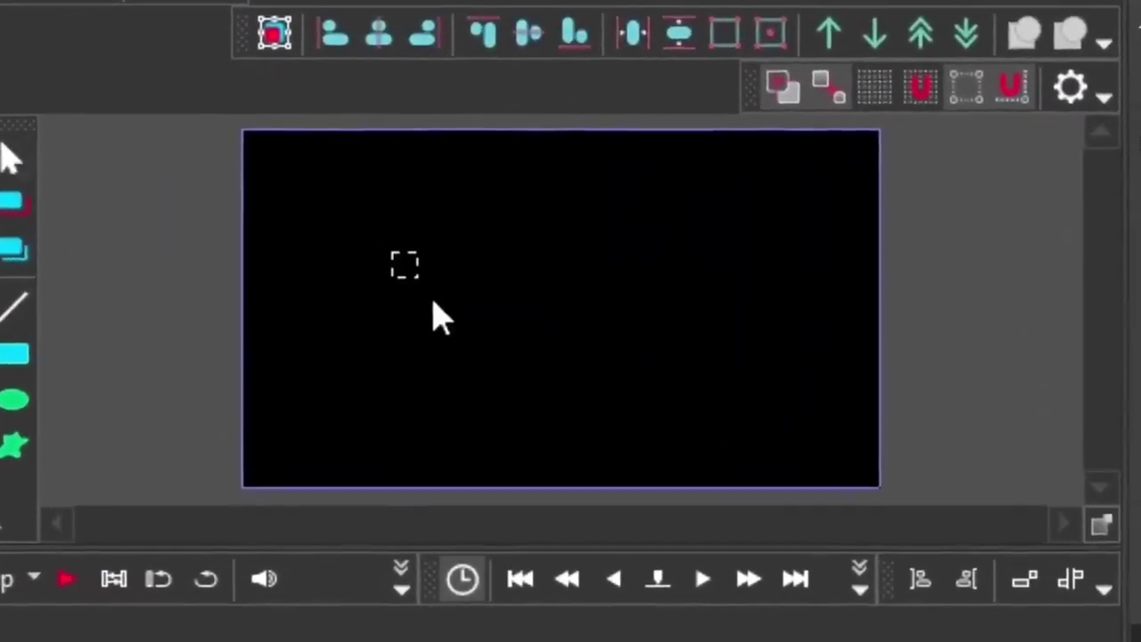
pyautogui.write('Welcome')
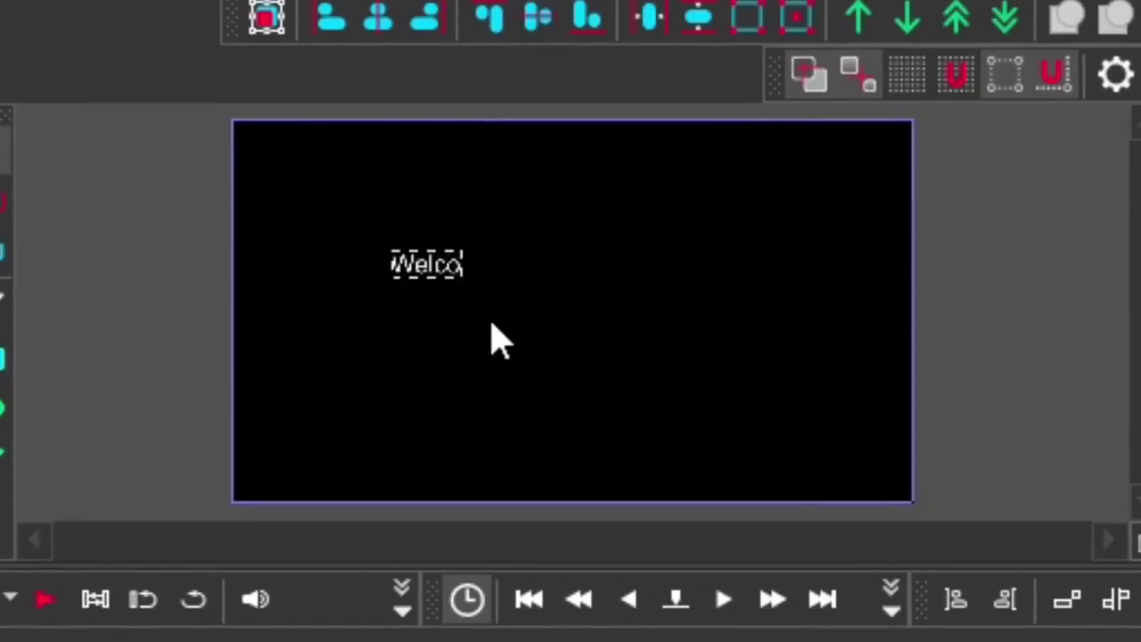
# Set the font size of the Welcome text to 168 pt.
pyautogui.click(748, 65)
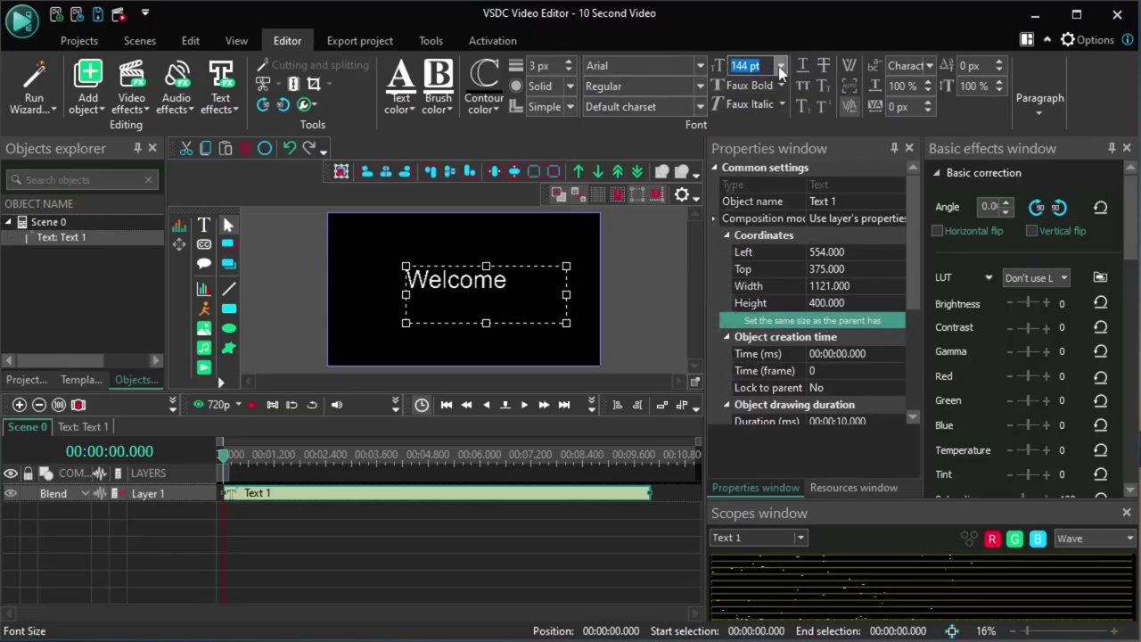
pyautogui.click(779, 66)
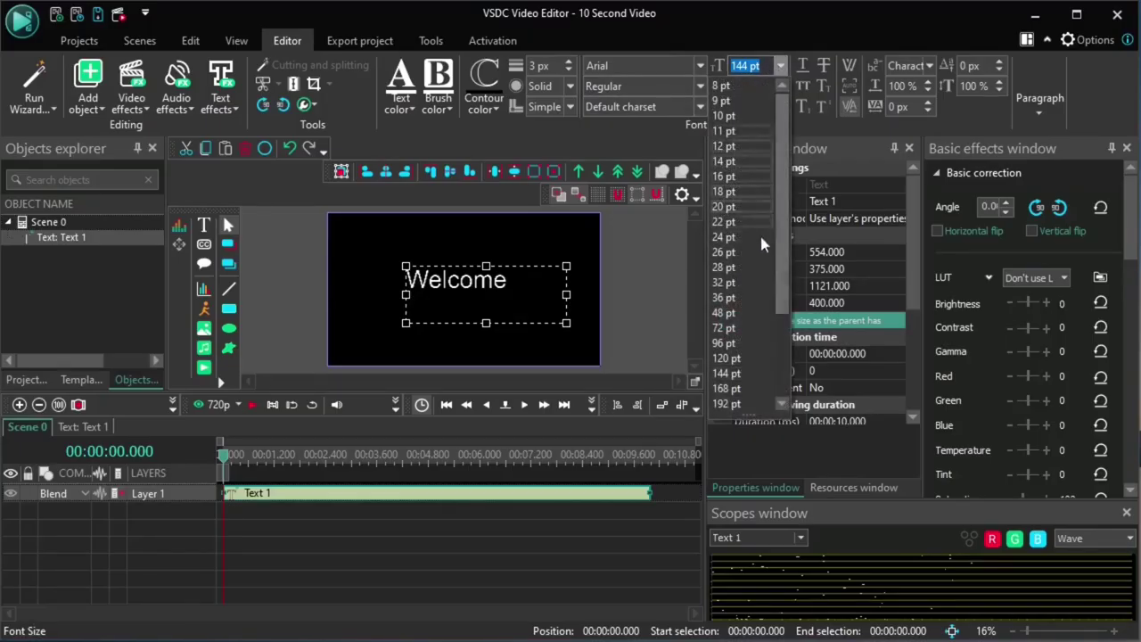
pyautogui.click(721, 366)
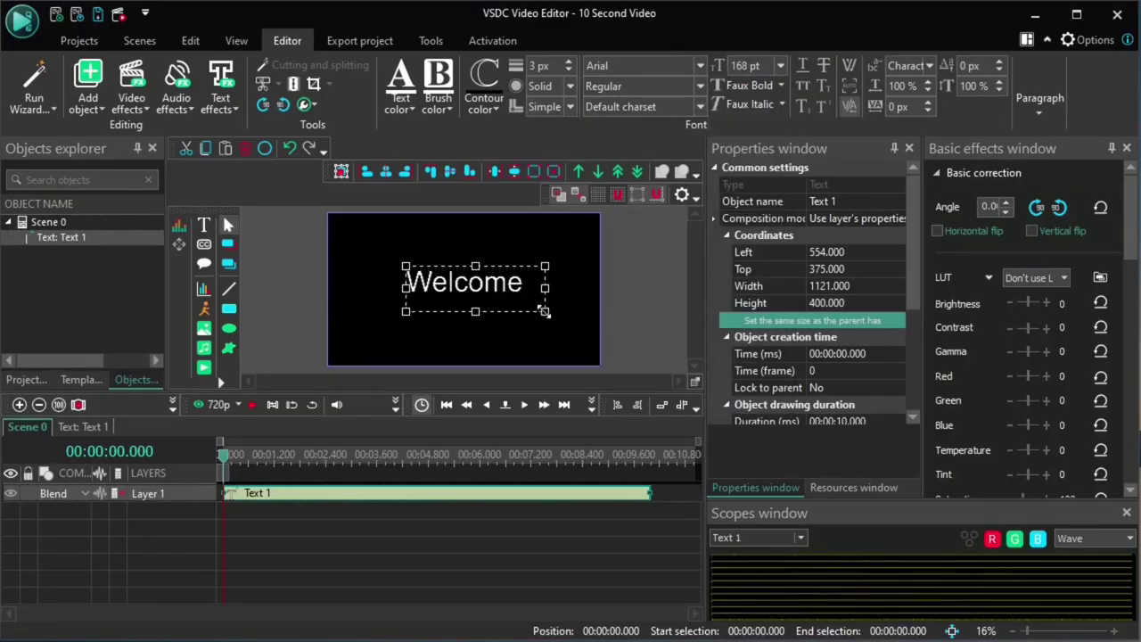
# Browse the Text effects and Transition collection templates, including the Fade transitions, and look through the diving video clip's properties.
pyautogui.click(81, 380)
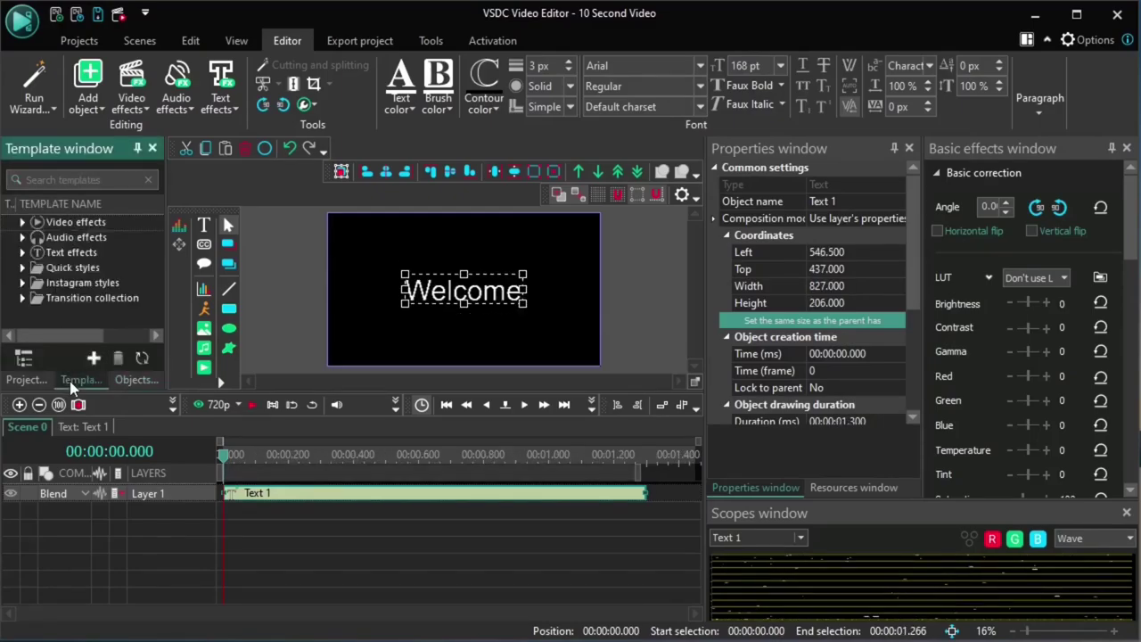
pyautogui.moveTo(165, 304); pyautogui.dragTo(364, 338)
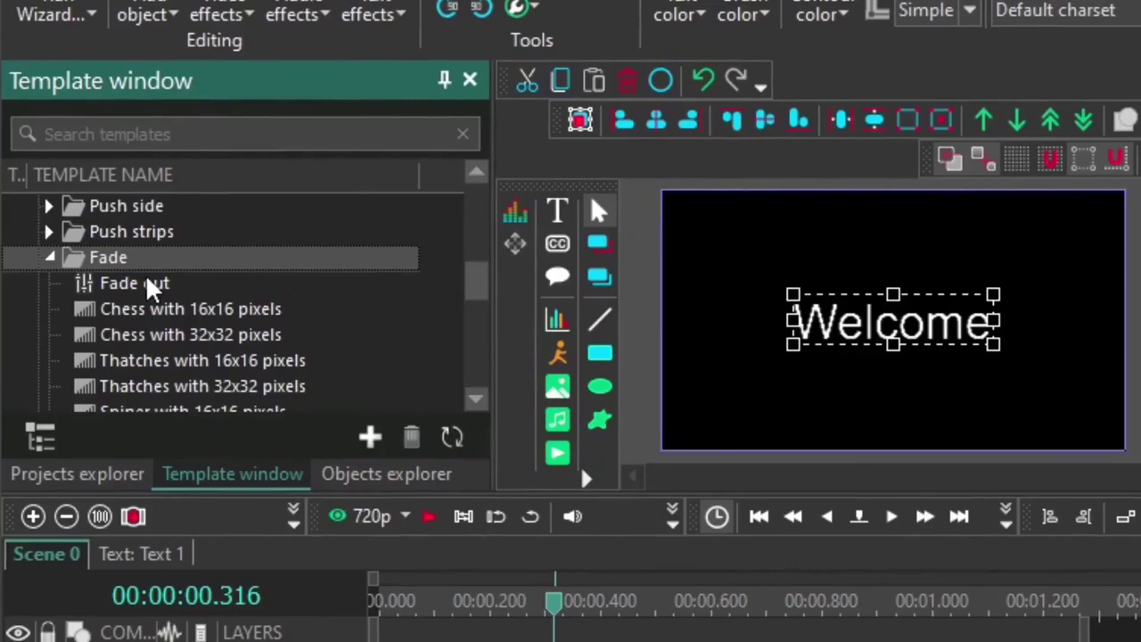
pyautogui.scroll(5, 147, 285)
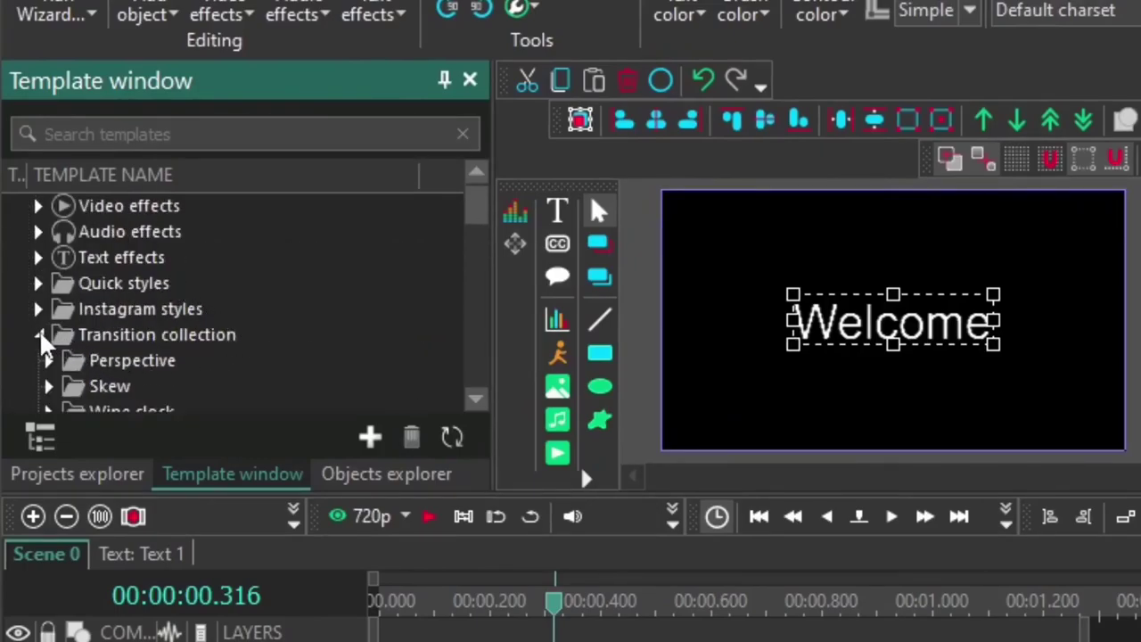
pyautogui.click(39, 335)
pyautogui.click(38, 257)
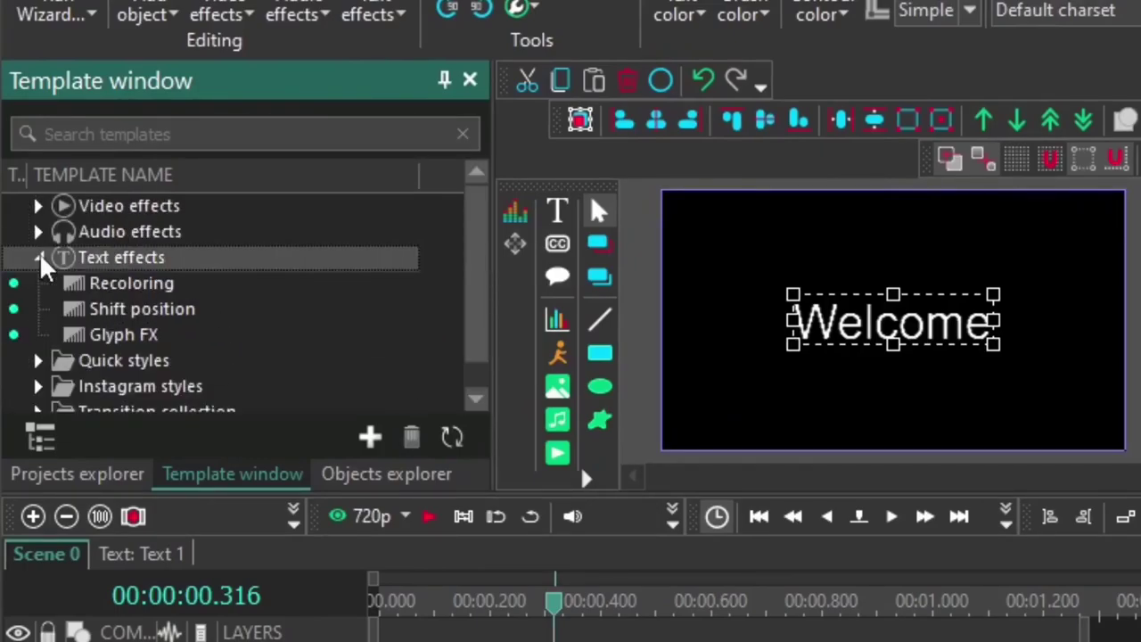
pyautogui.click(39, 258)
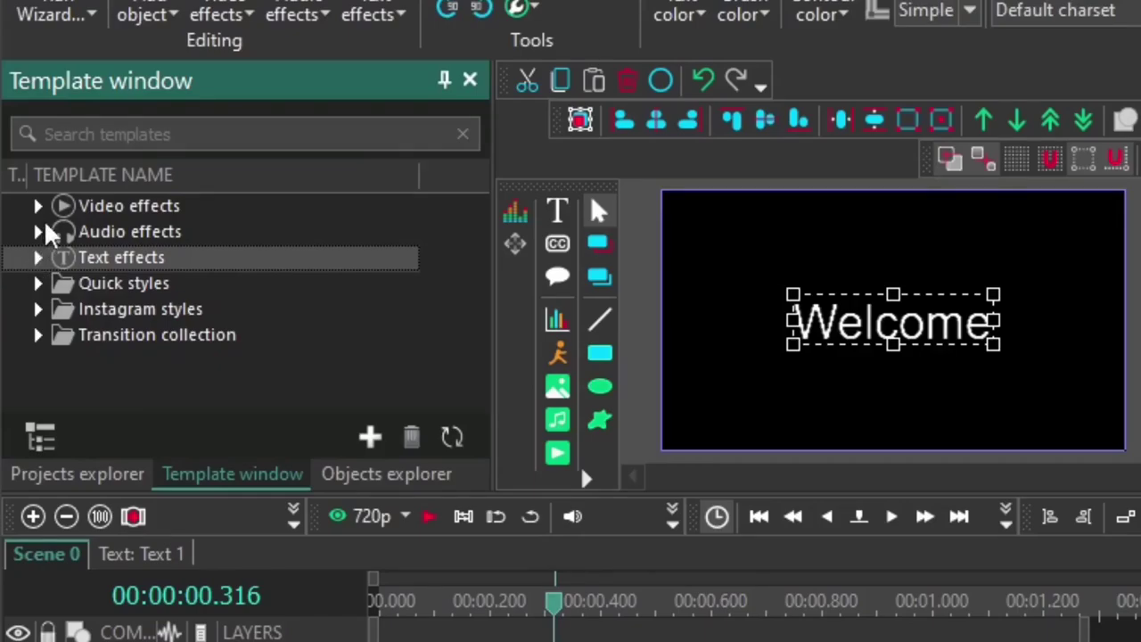
pyautogui.click(39, 334)
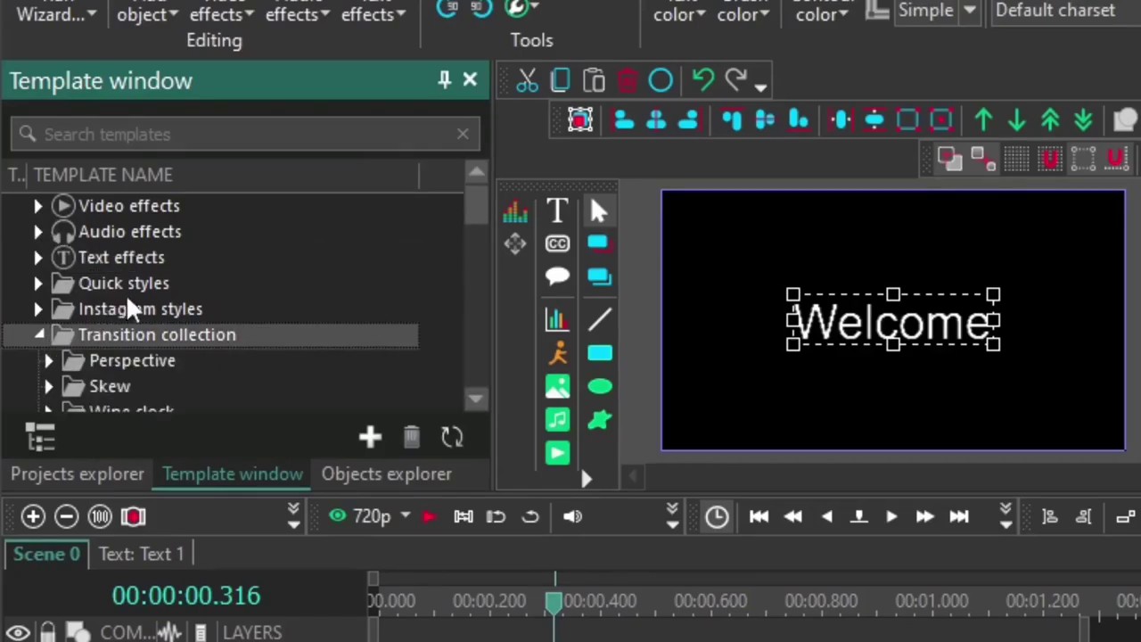
pyautogui.scroll(-2, 143, 307)
pyautogui.scroll(-3, 156, 306)
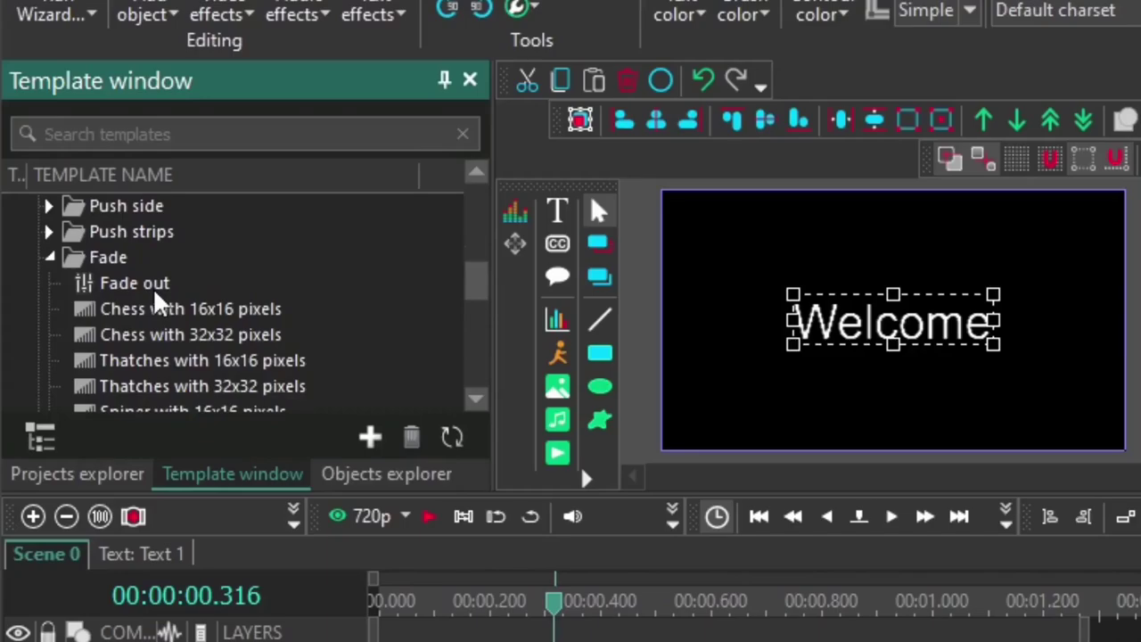
pyautogui.click(50, 233)
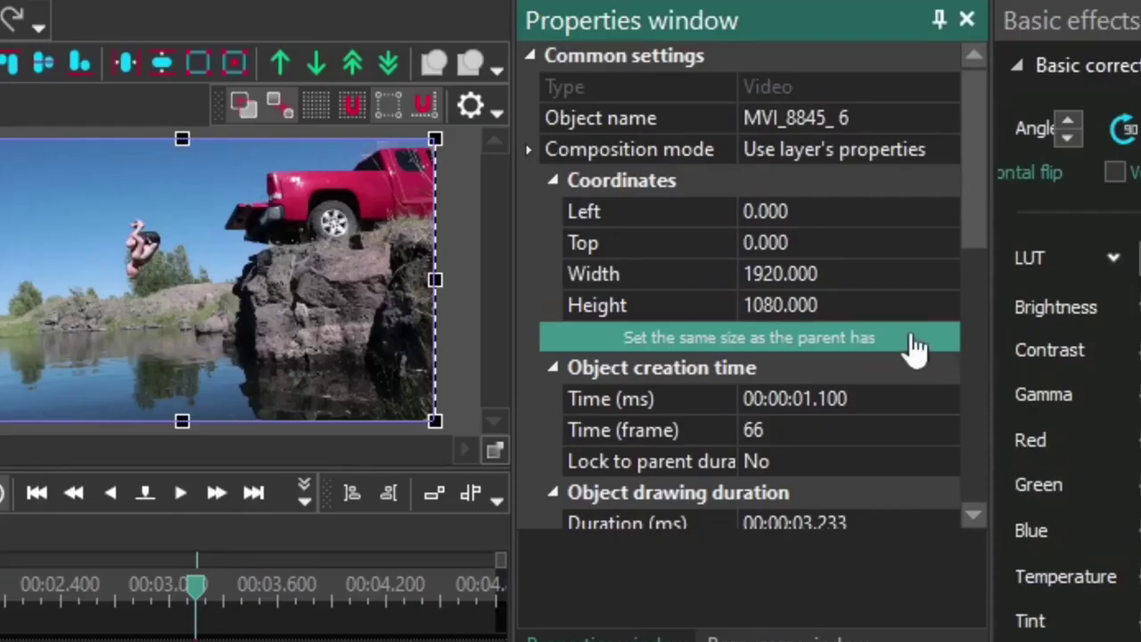
pyautogui.scroll(-1, 870, 310)
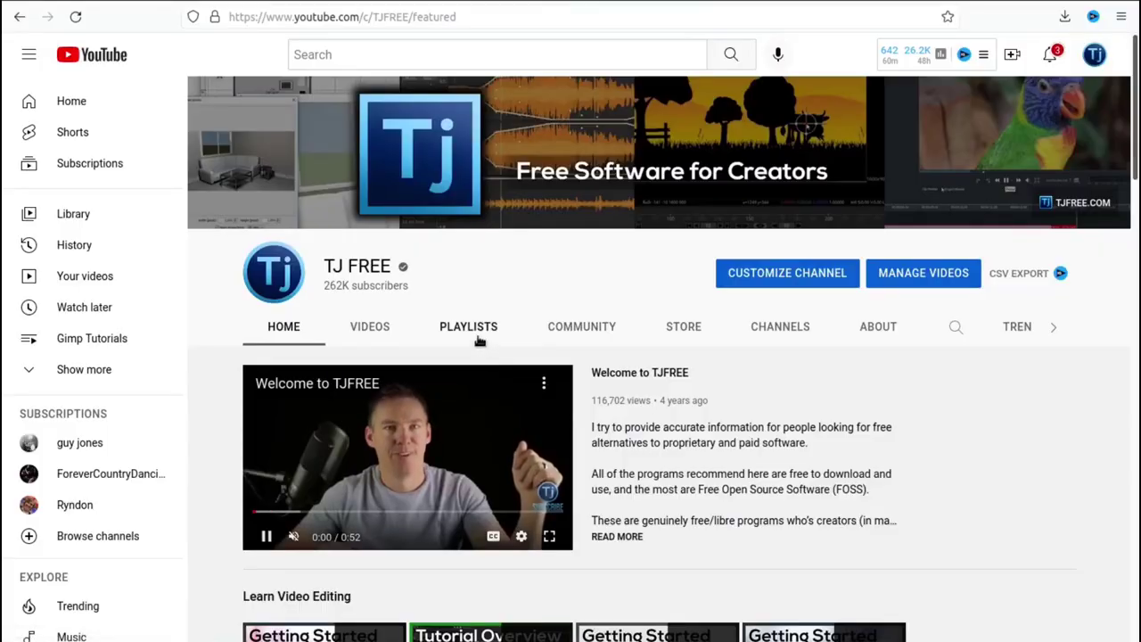
# Switch to the TJ FREE YouTube channel's playlists, open the full Shotcut Tutorials playlist and select Lesson 9 on adding text and title screens.
pyautogui.click(472, 328)
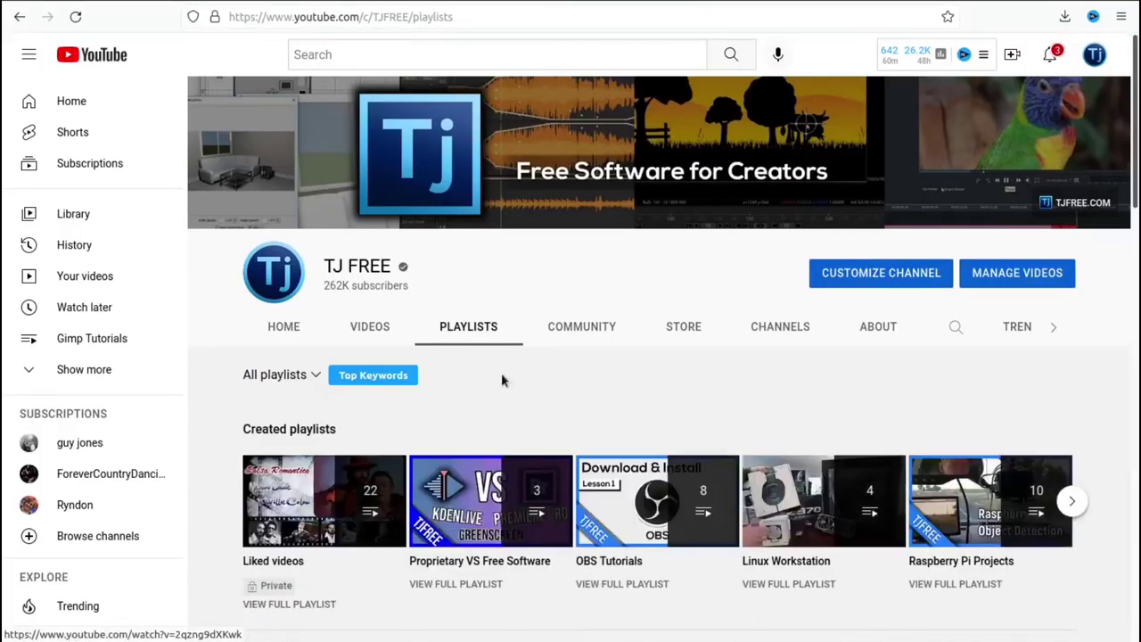
pyautogui.scroll(-5, 481, 374)
pyautogui.scroll(-1, 474, 413)
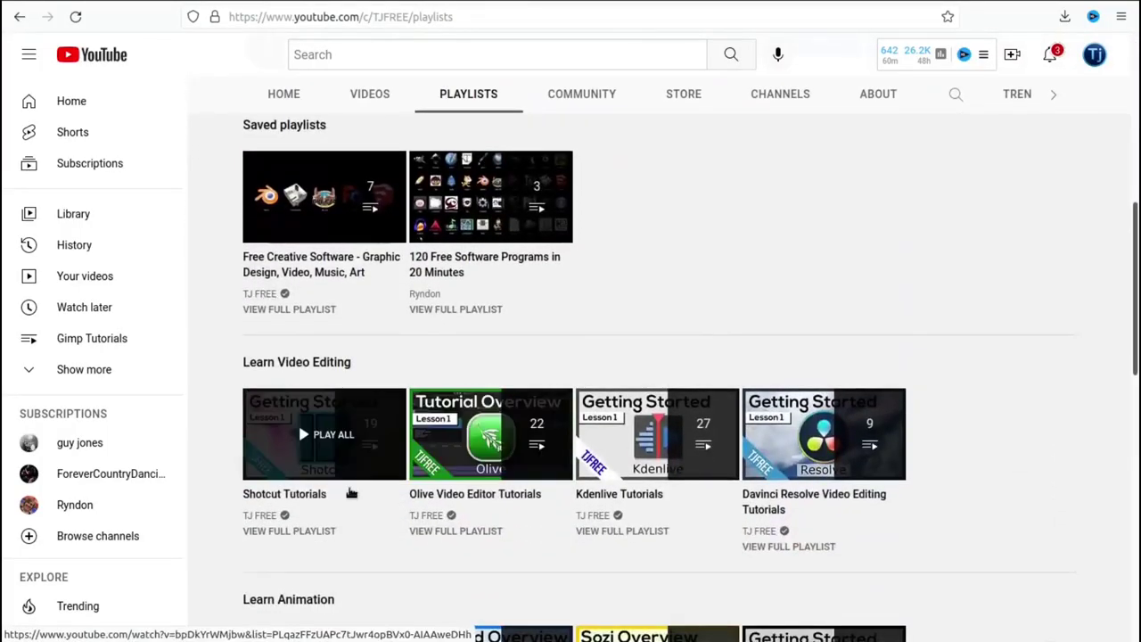
pyautogui.click(316, 533)
pyautogui.scroll(-4, 968, 224)
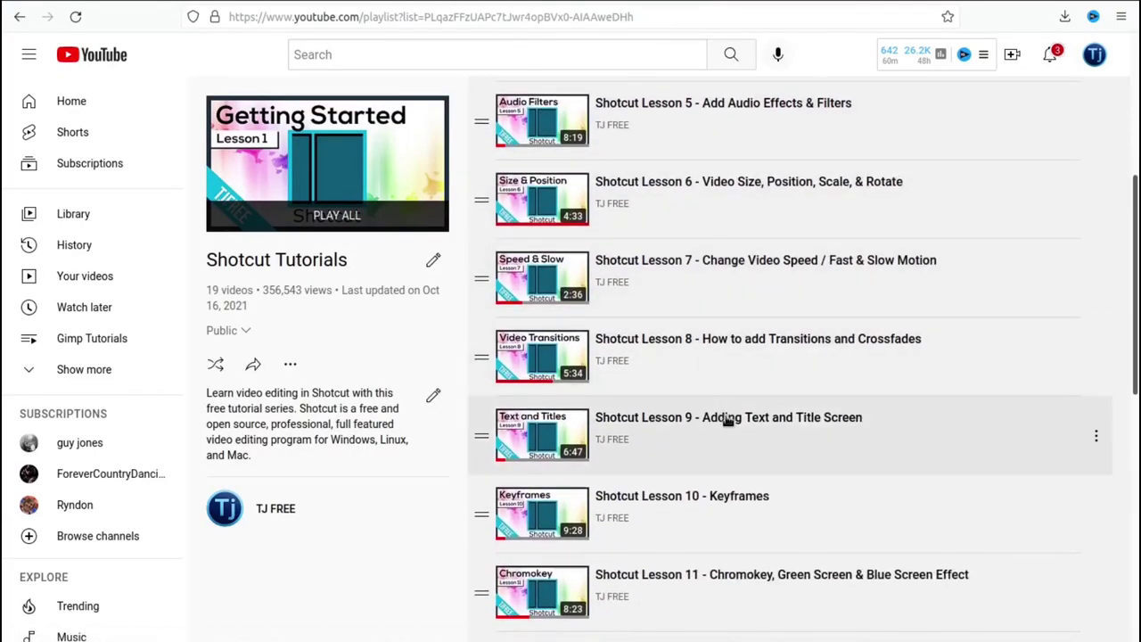
pyautogui.click(727, 419)
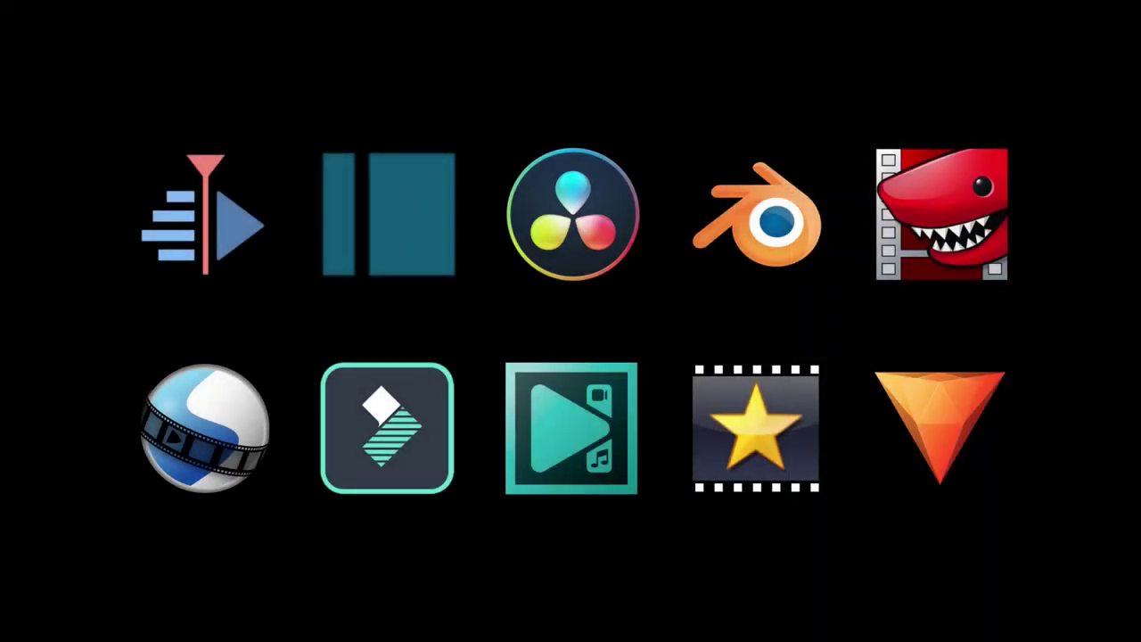